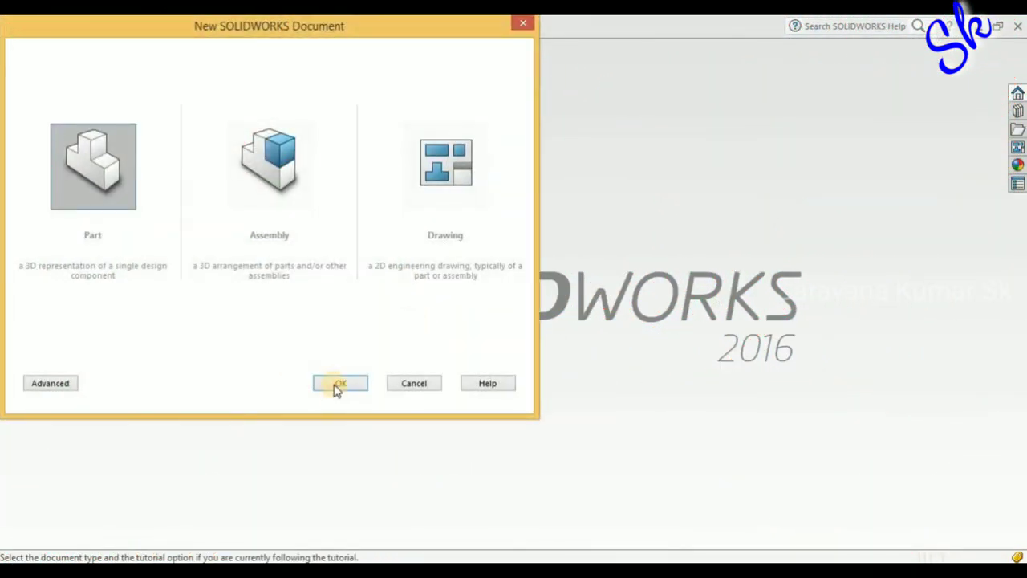
Create a new blank Part document, Part2.
click(341, 384)
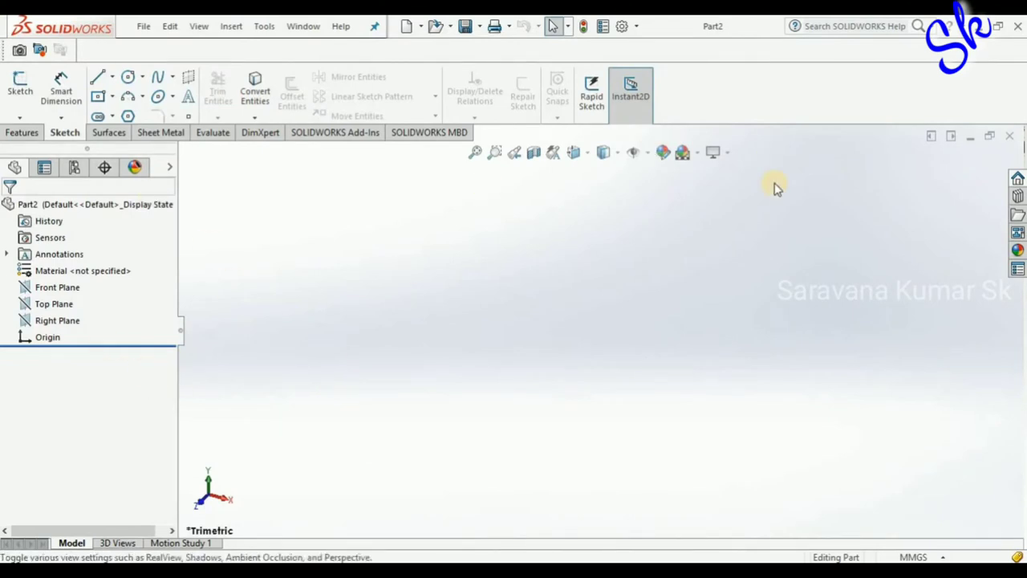
Sketch a center rectangle from the origin on the Front Plane.
click(53, 287)
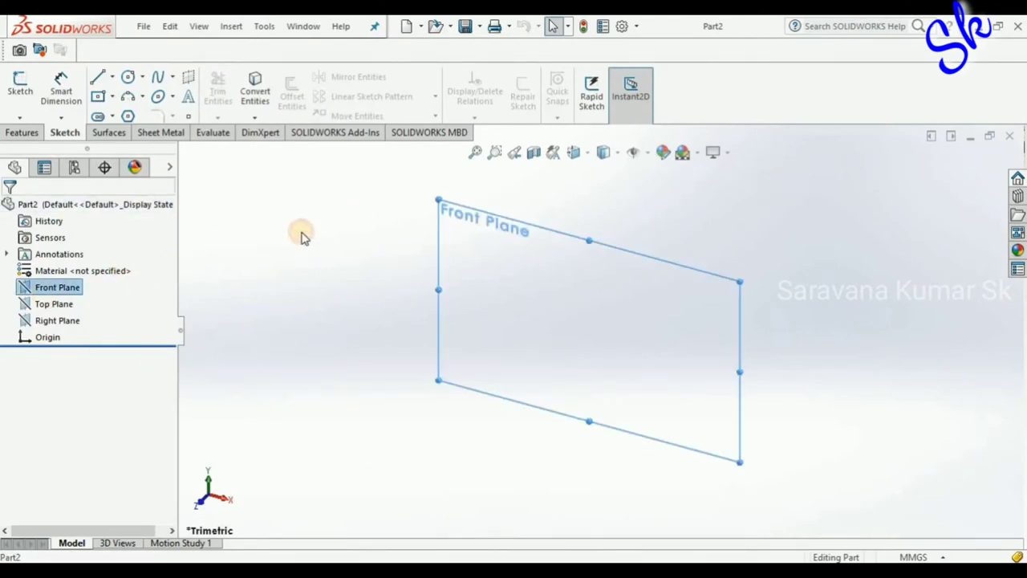
click(16, 87)
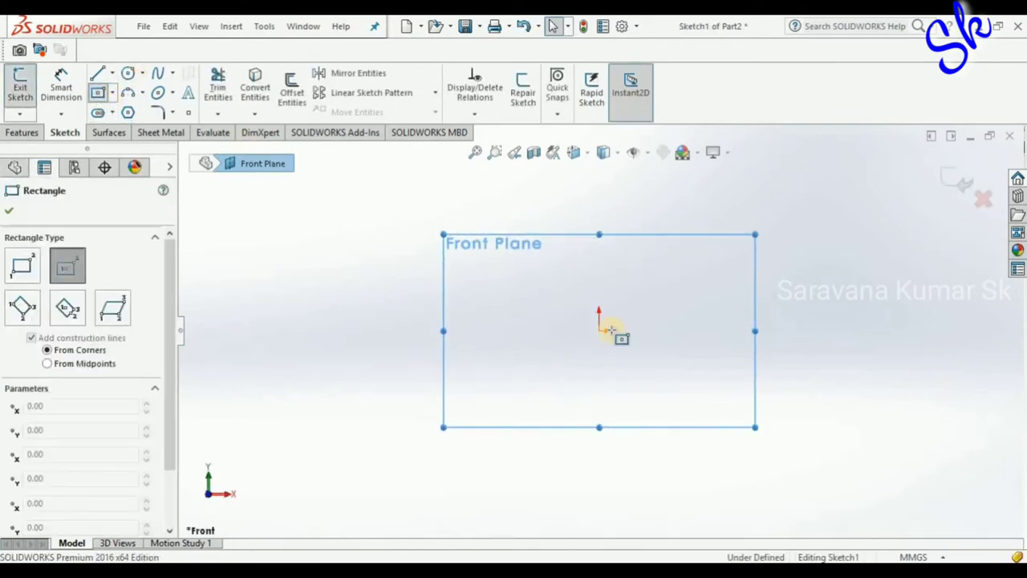
click(599, 329)
click(632, 258)
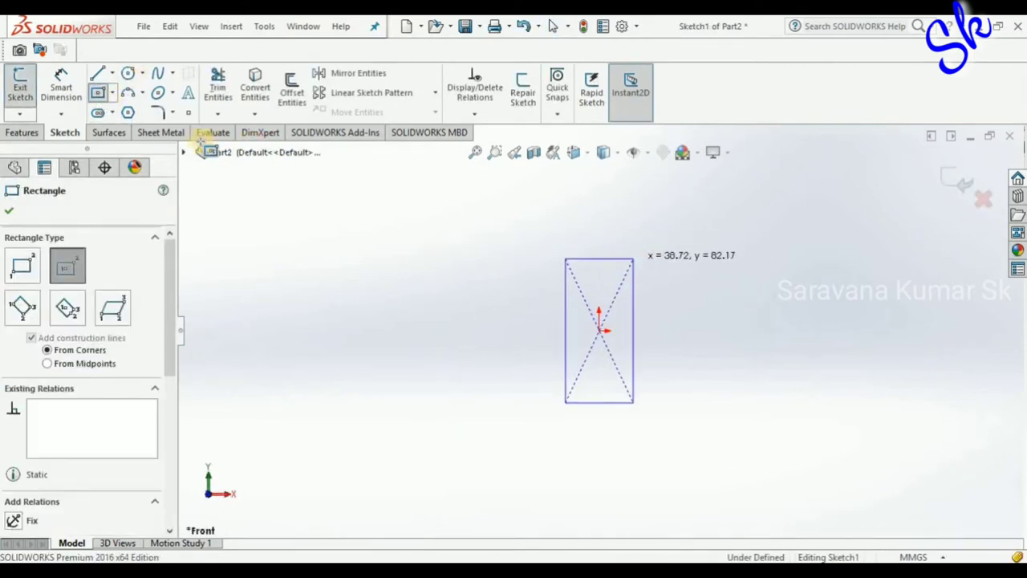
Dimension the rectangle 55 wide and 85 tall.
click(61, 88)
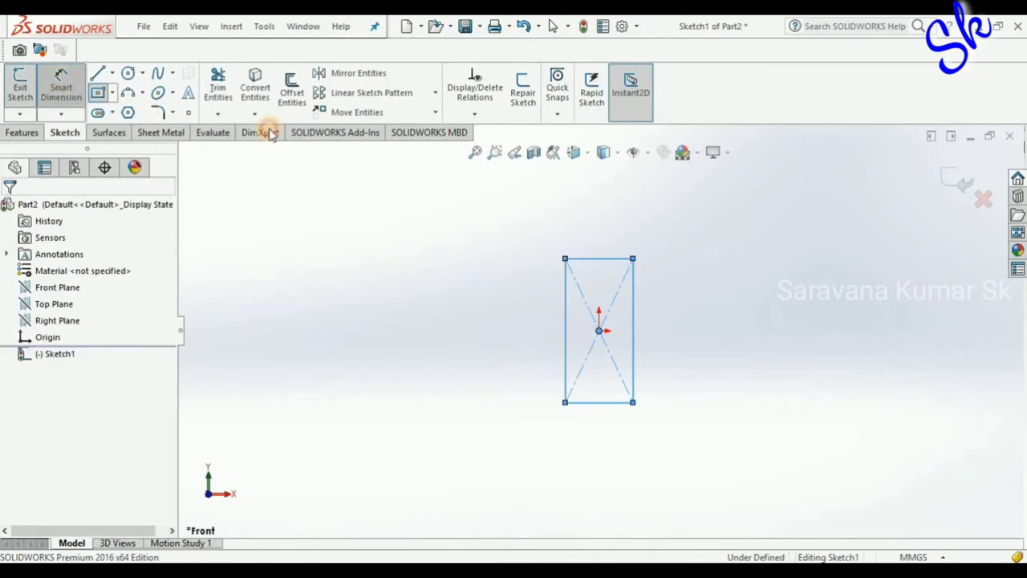
click(612, 239)
click(609, 235)
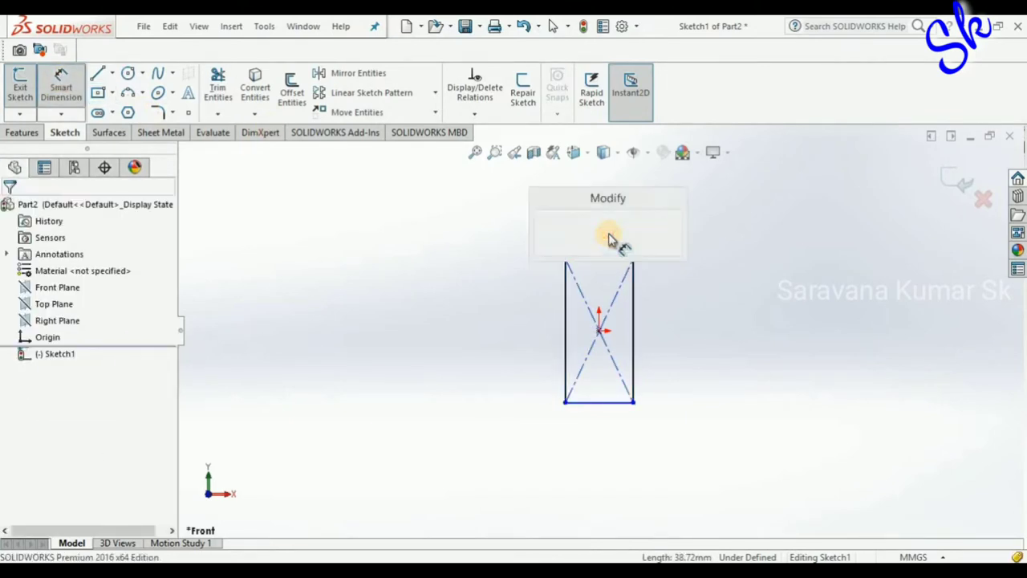
text(55)
key(Return)
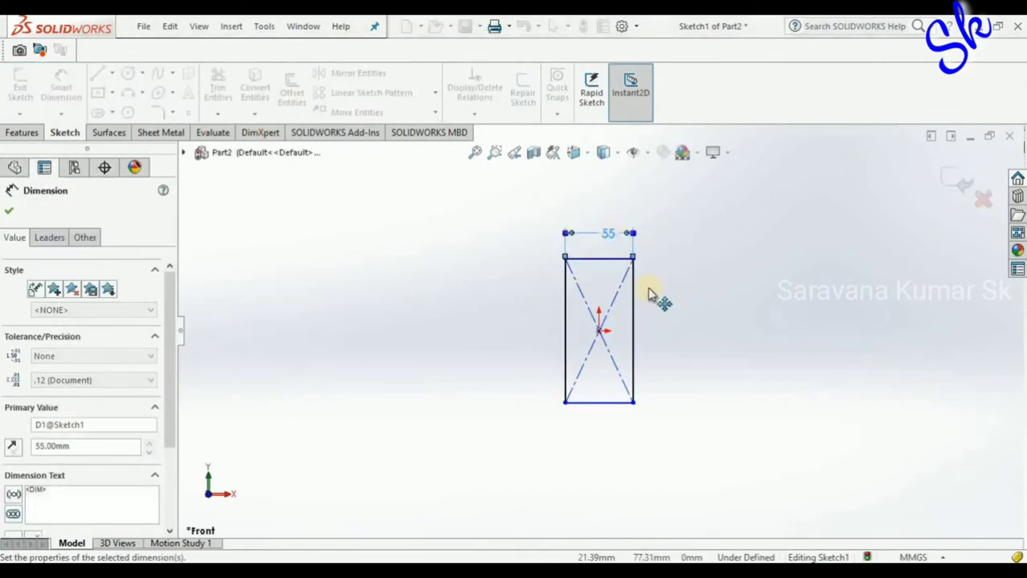
click(632, 295)
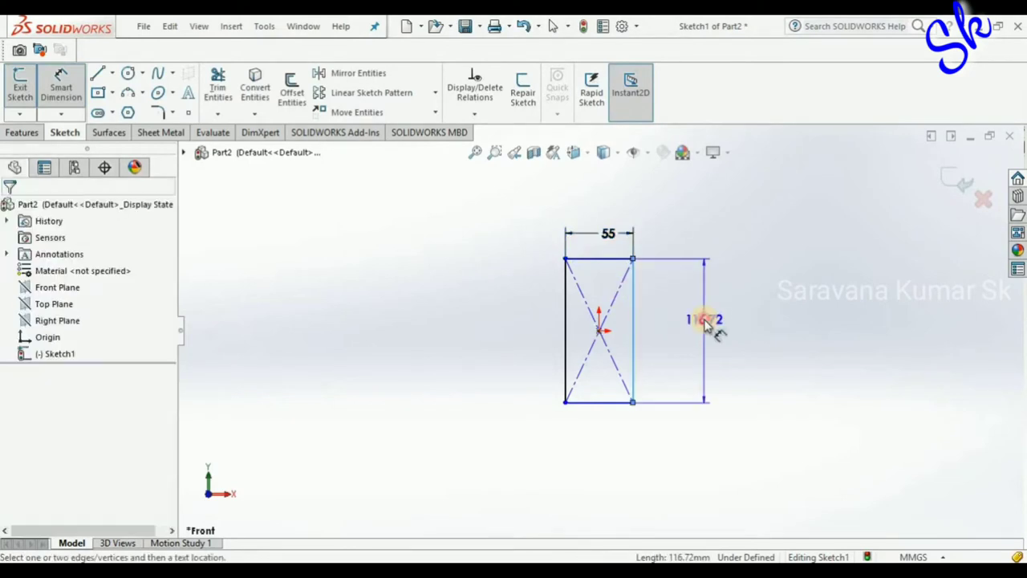
click(705, 324)
text(85)
key(Return)
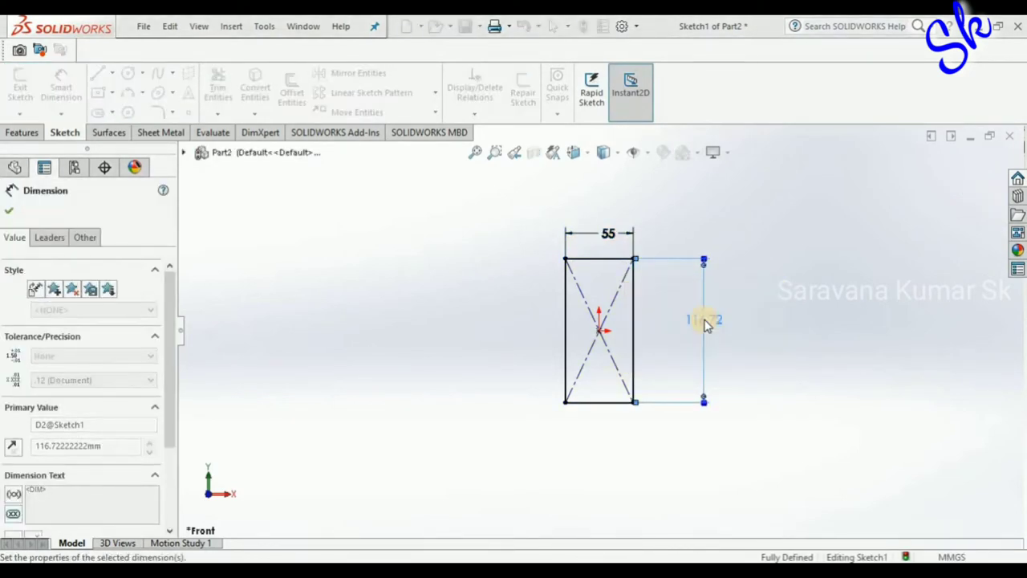
click(794, 337)
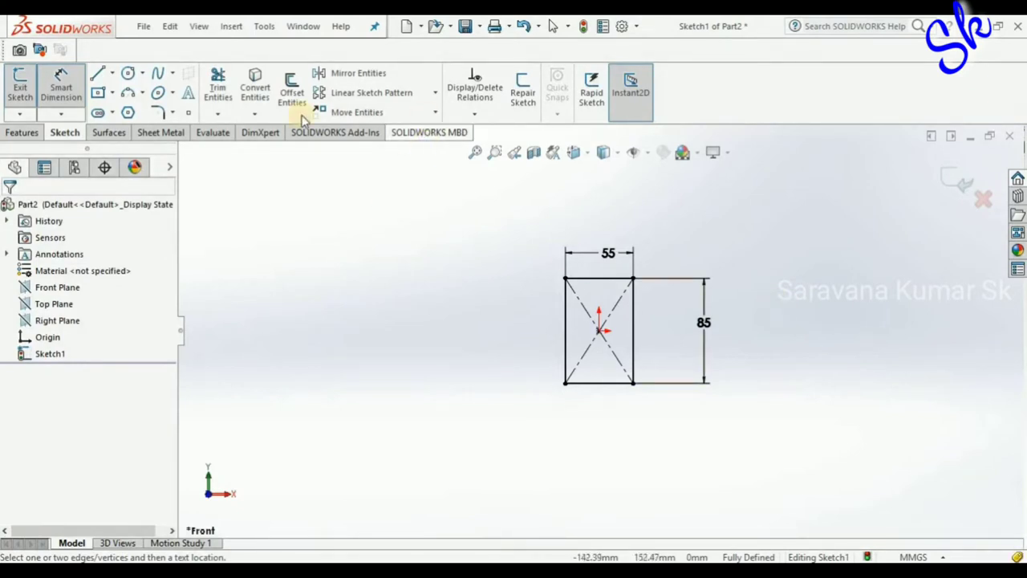
Draw a Ø20 circle centred on the rectangle's top-edge midpoint.
click(130, 75)
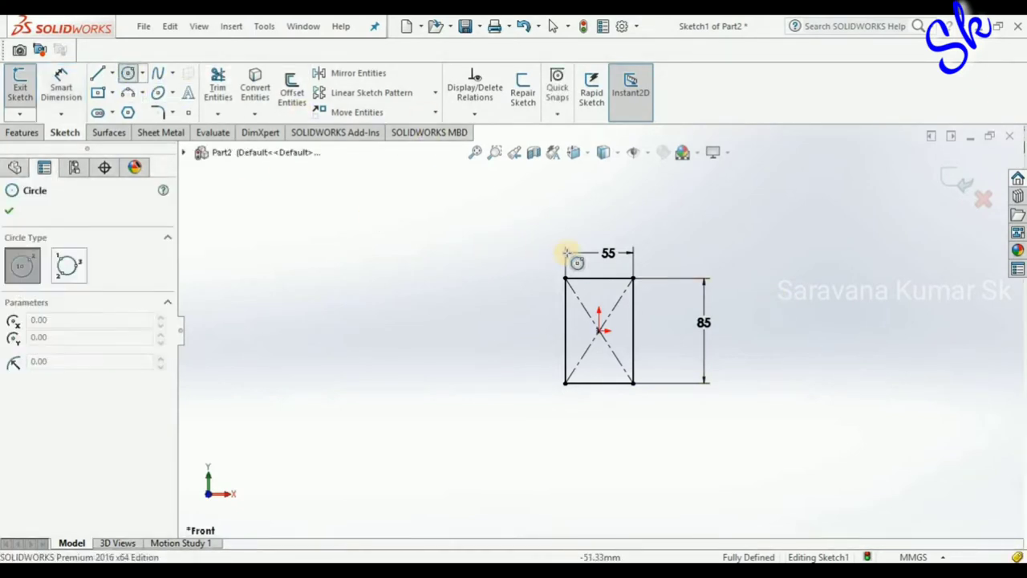
scroll(573, 241, down, 3)
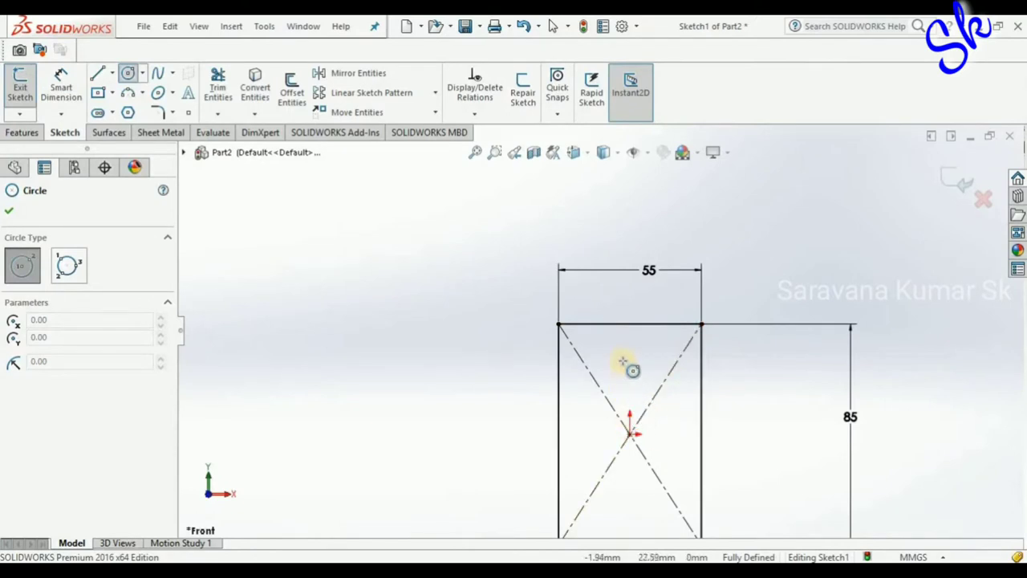
click(629, 324)
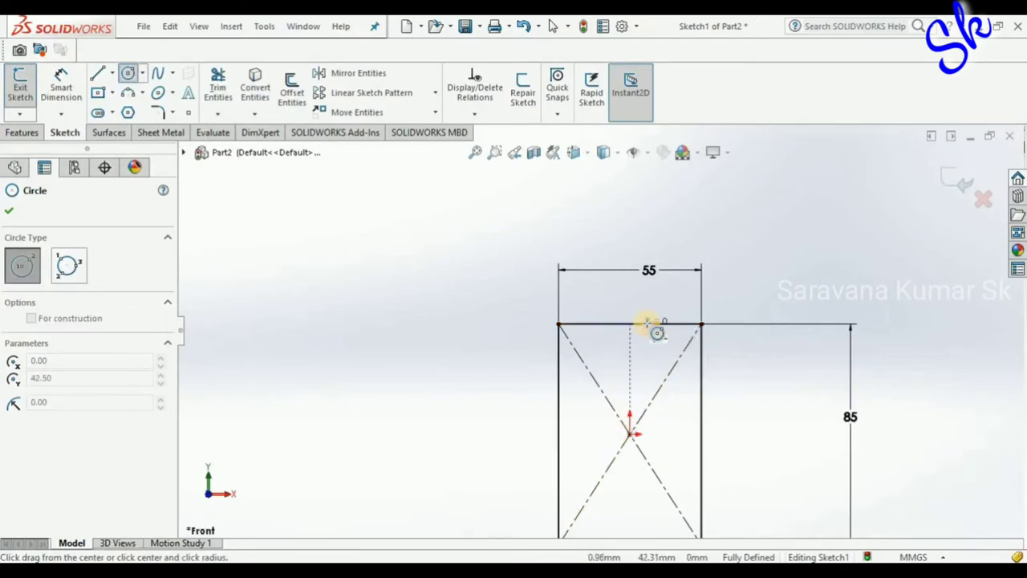
click(647, 324)
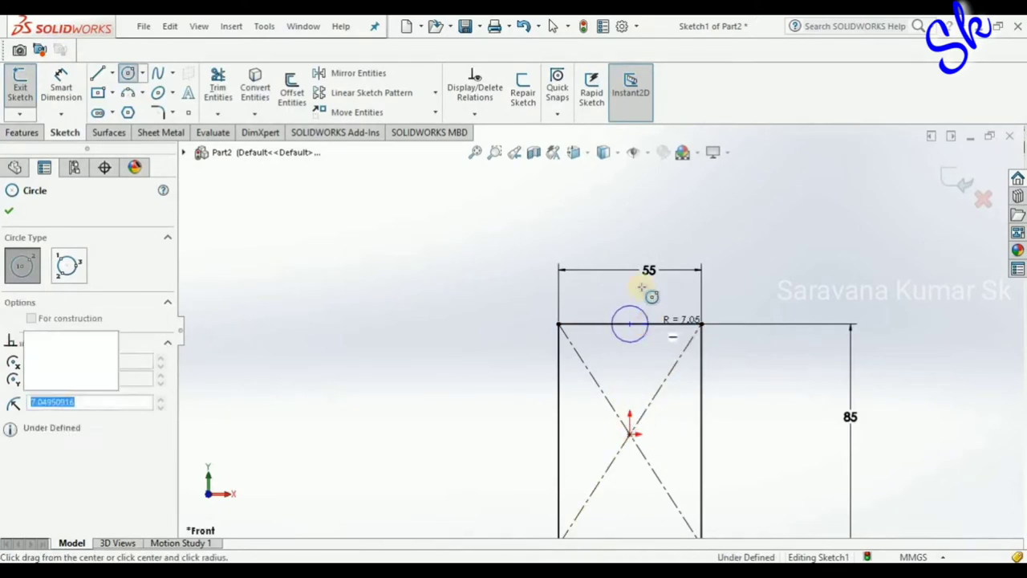
click(64, 92)
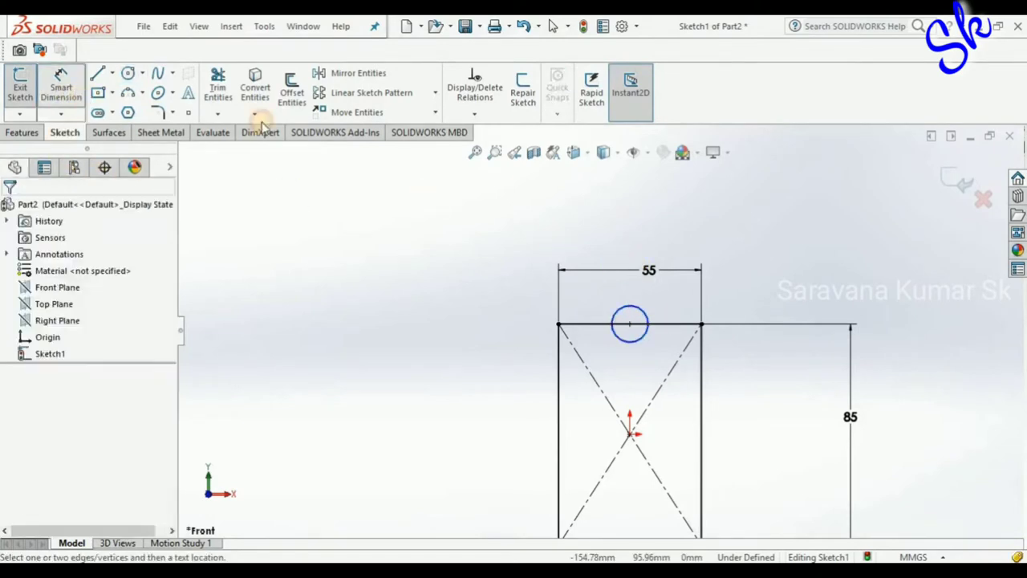
click(646, 319)
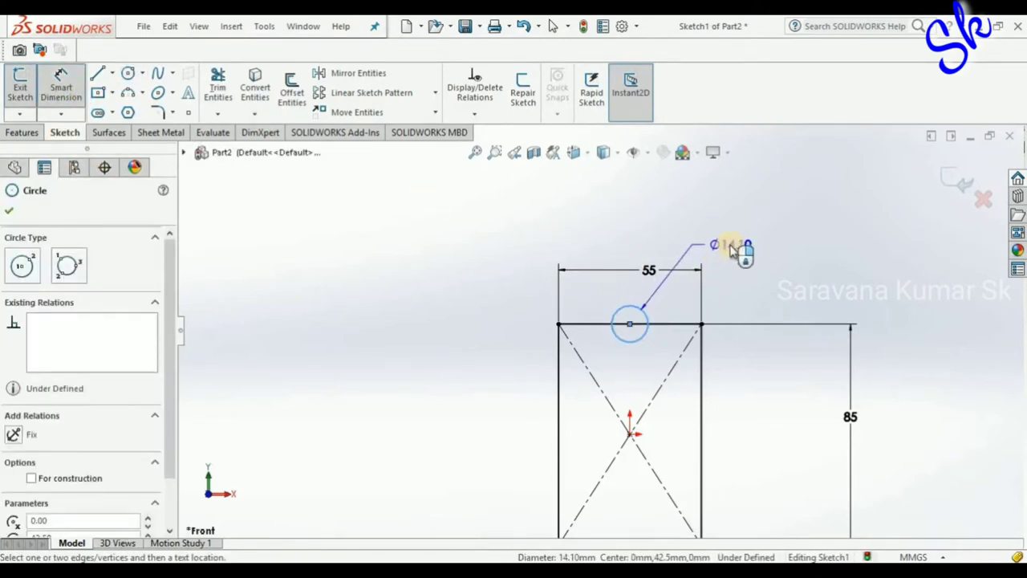
click(732, 249)
text(20)
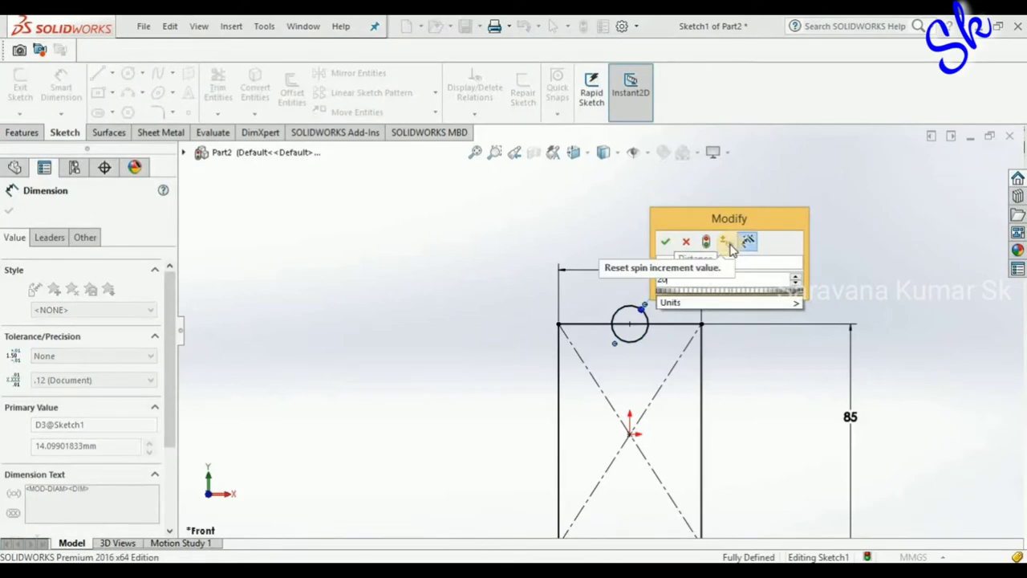
key(Return)
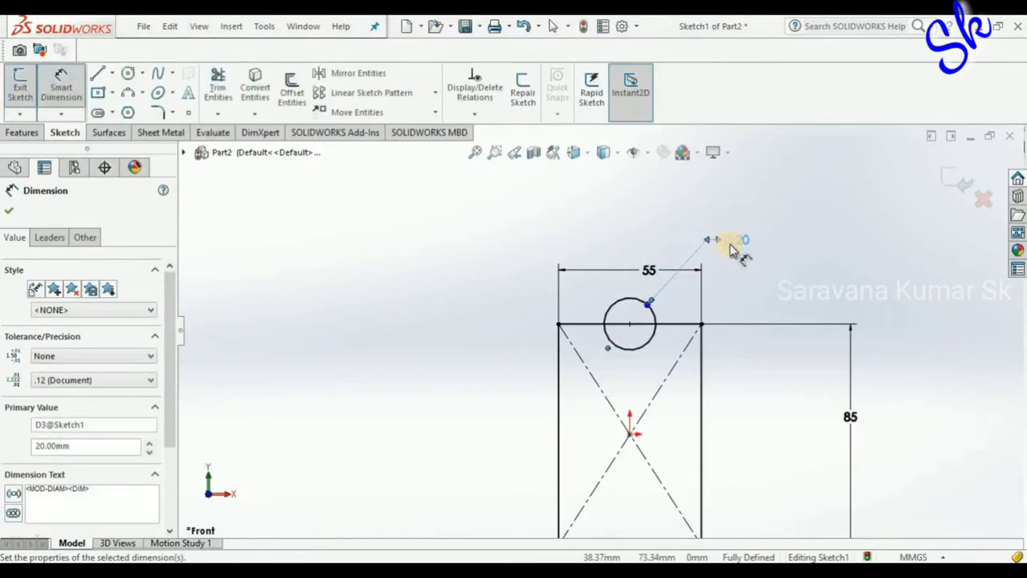
key(Escape)
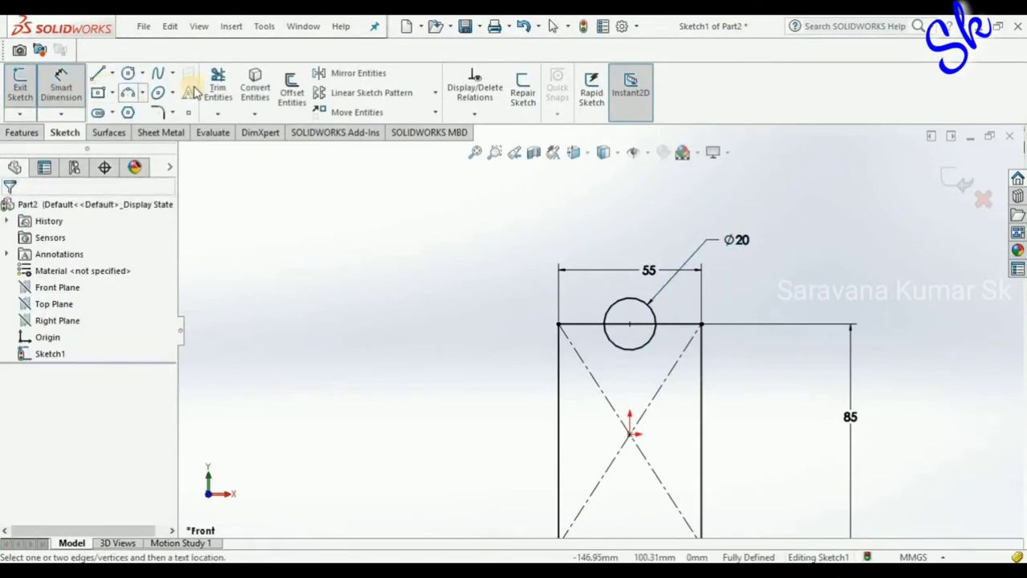
Trim the circle down to a semicircular notch inside the rectangle.
click(218, 86)
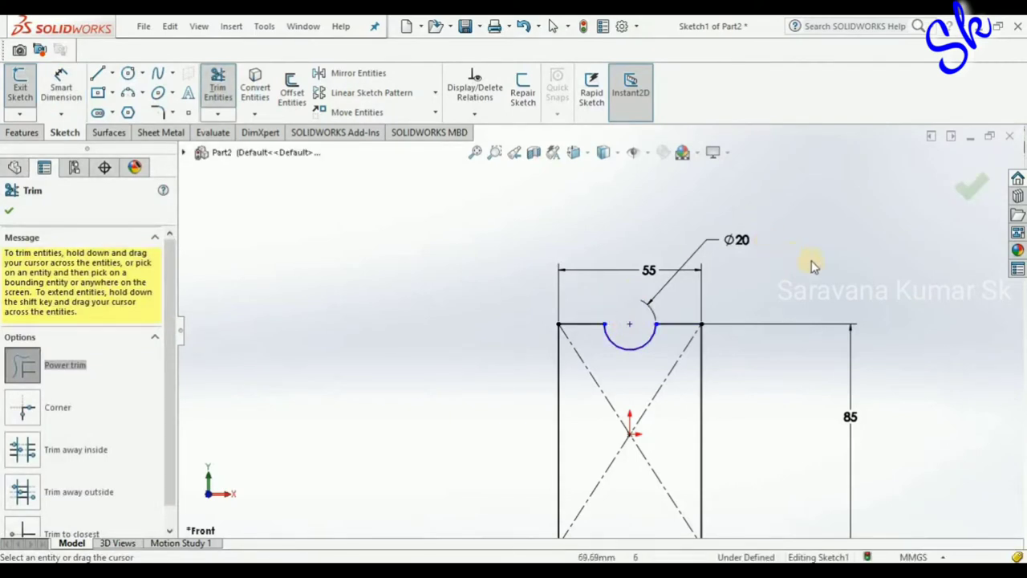
click(11, 212)
click(61, 86)
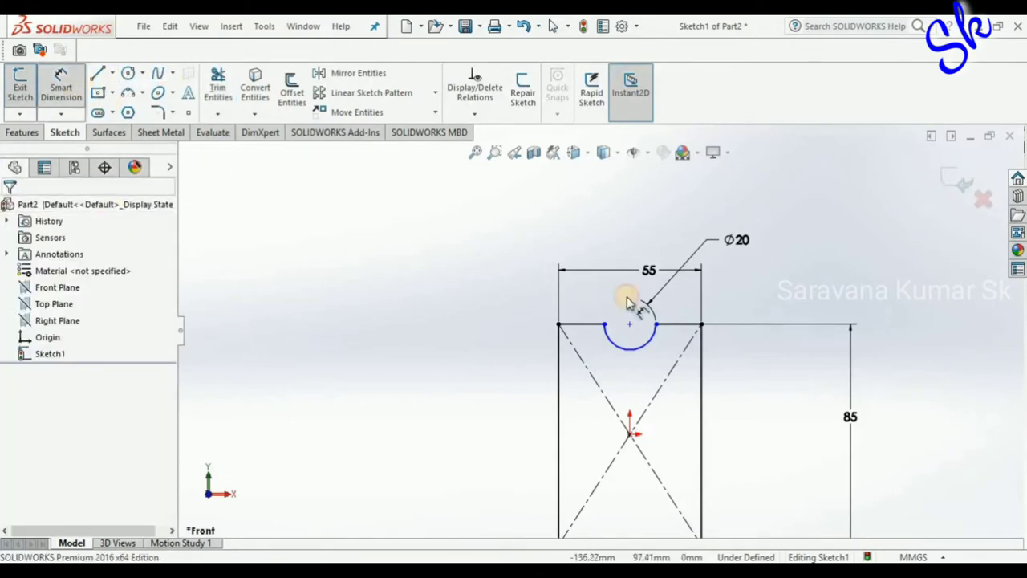
Dimension the notch centre 42.50 vertically and adjust the arc endpoint on the top edge.
click(633, 435)
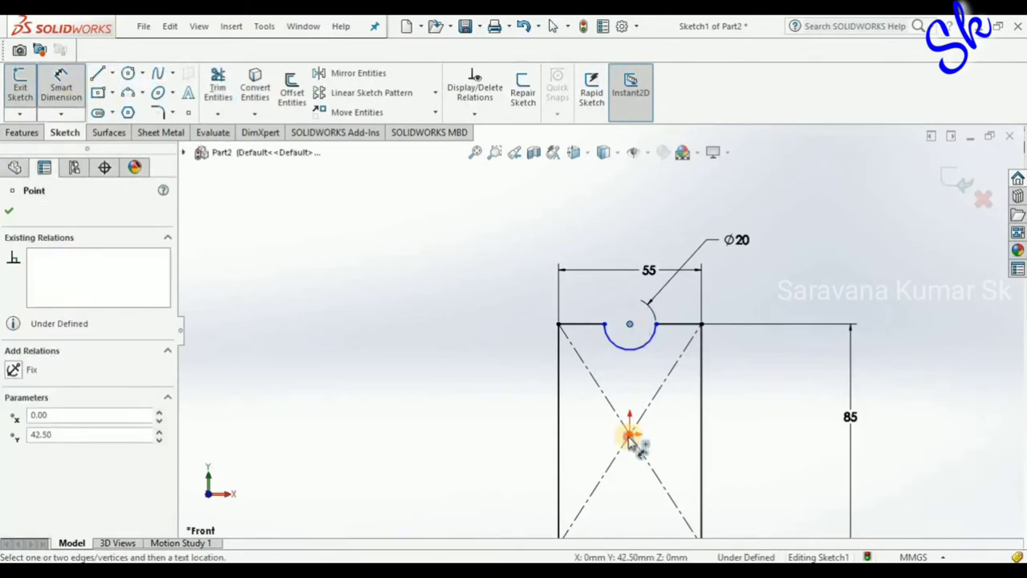
click(517, 385)
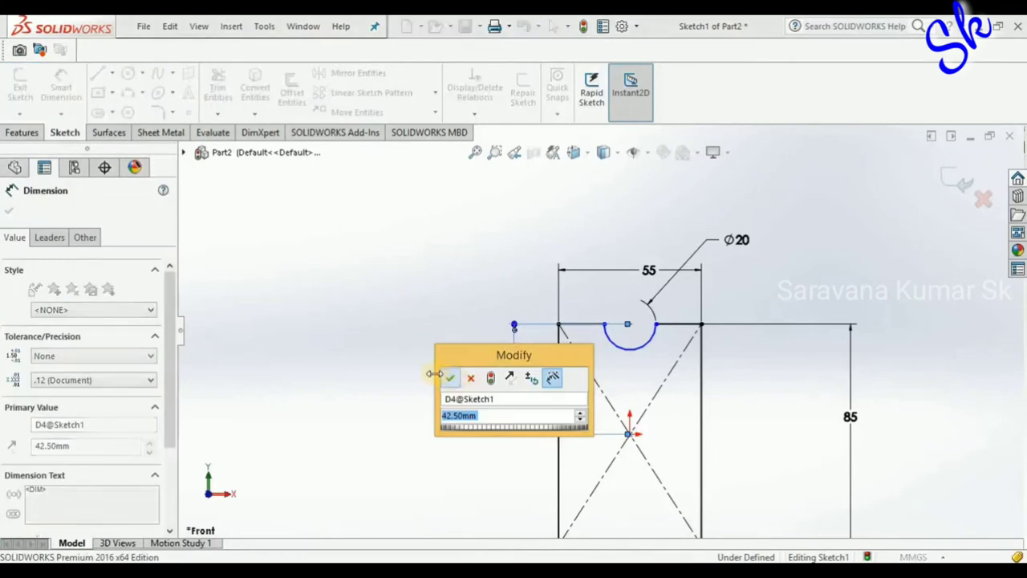
click(450, 377)
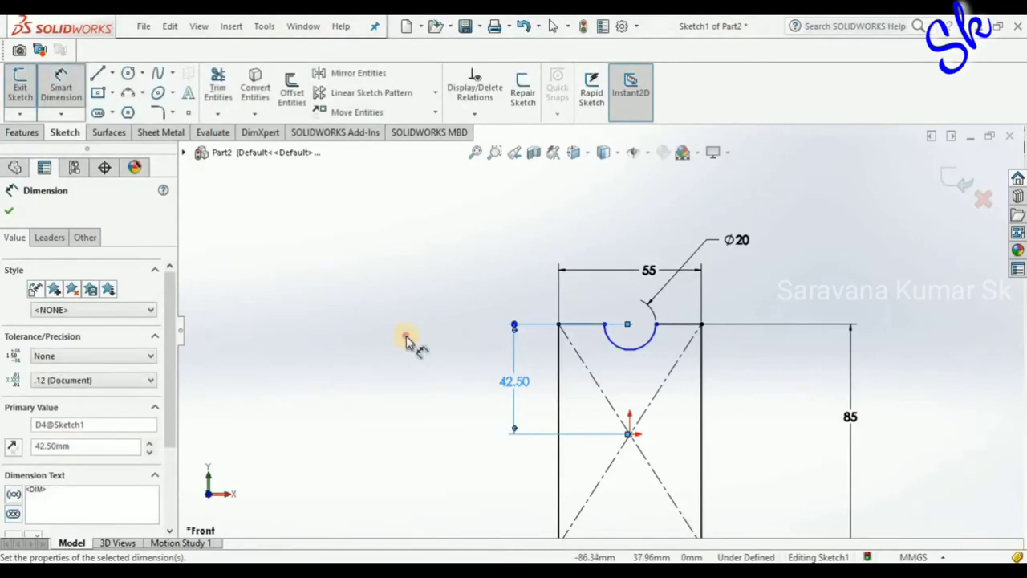
click(407, 341)
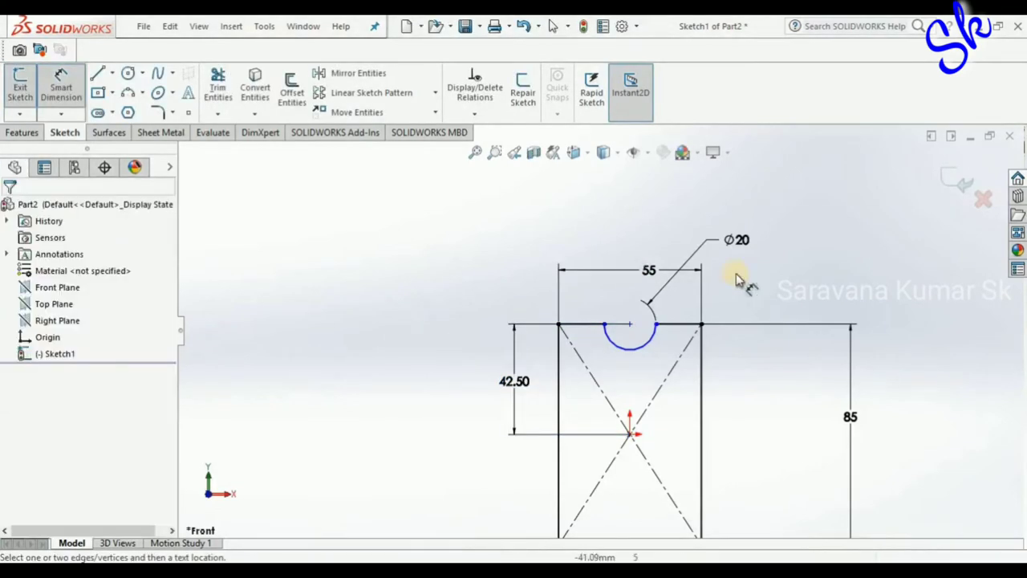
click(63, 87)
mouse_move(608, 323)
mouse_down()
mouse_move(630, 355)
mouse_move(608, 324)
mouse_up()
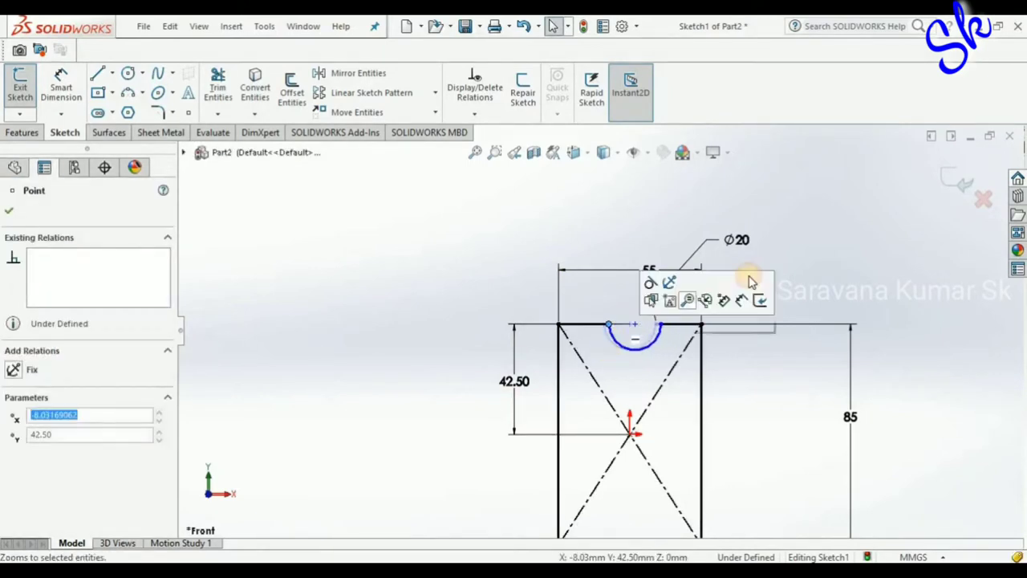
click(856, 251)
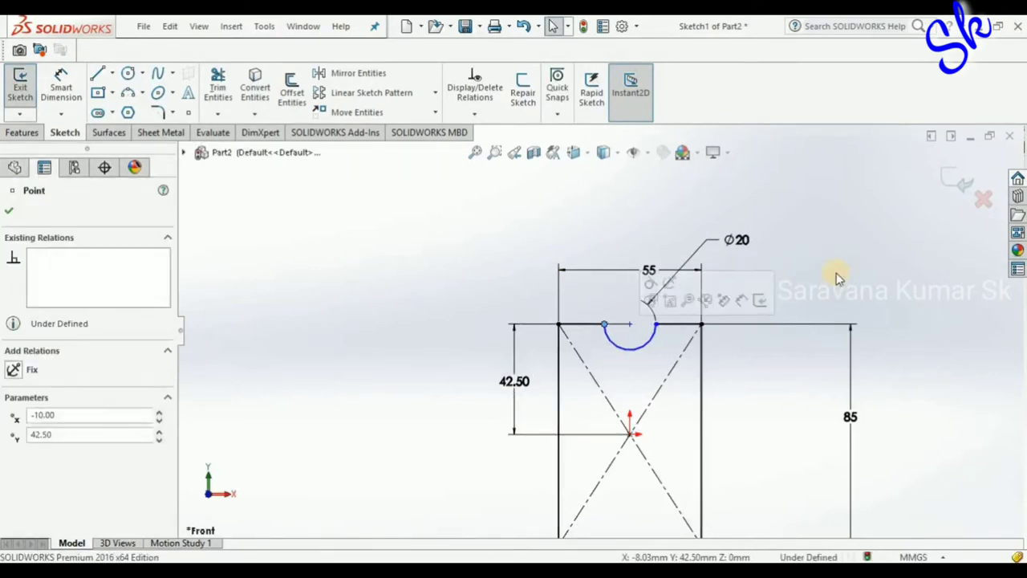
Add an Intersection relation placing the notch centre on the rectangle's lines.
click(701, 433)
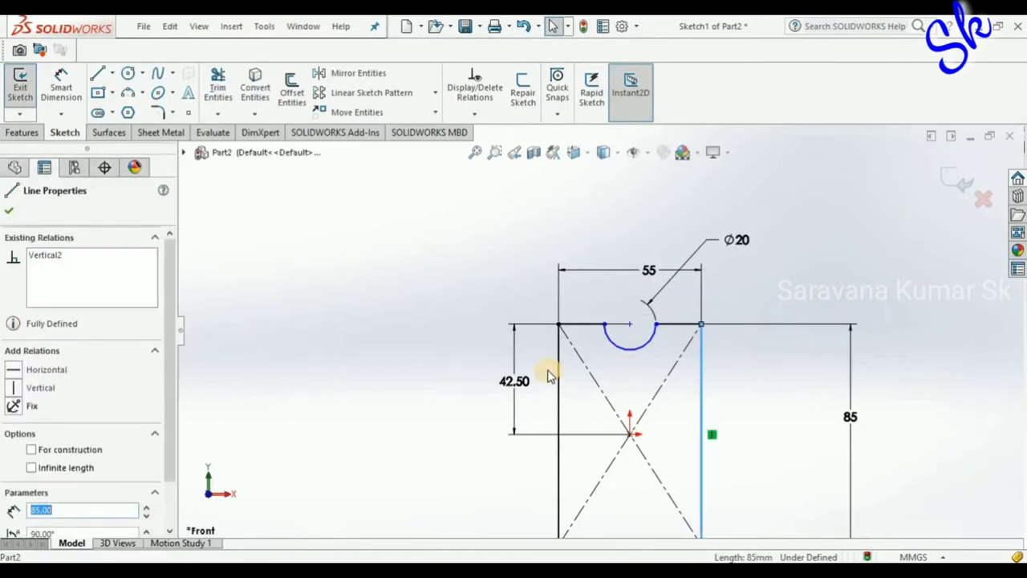
ctrl+click(557, 363)
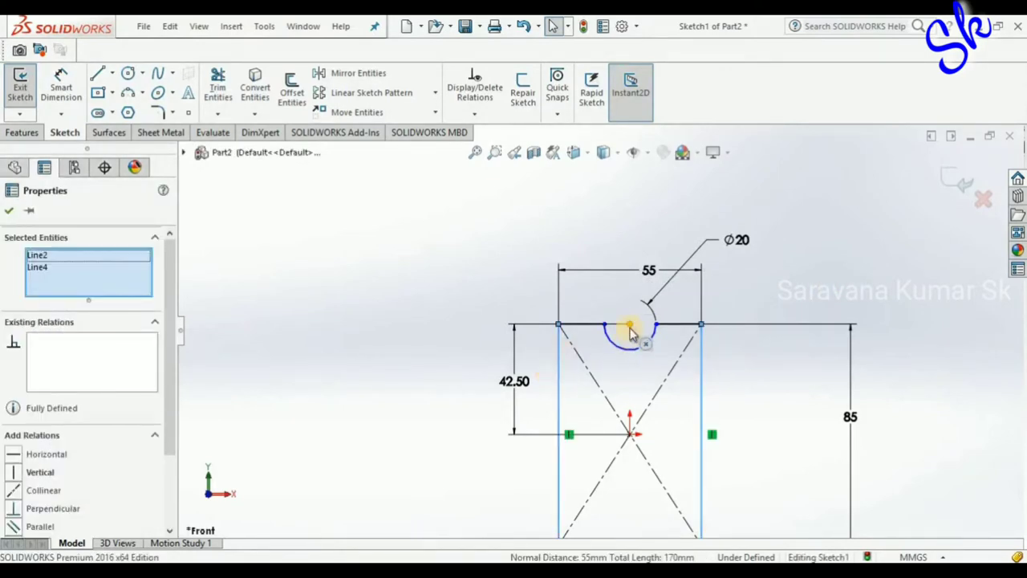
ctrl+click(630, 325)
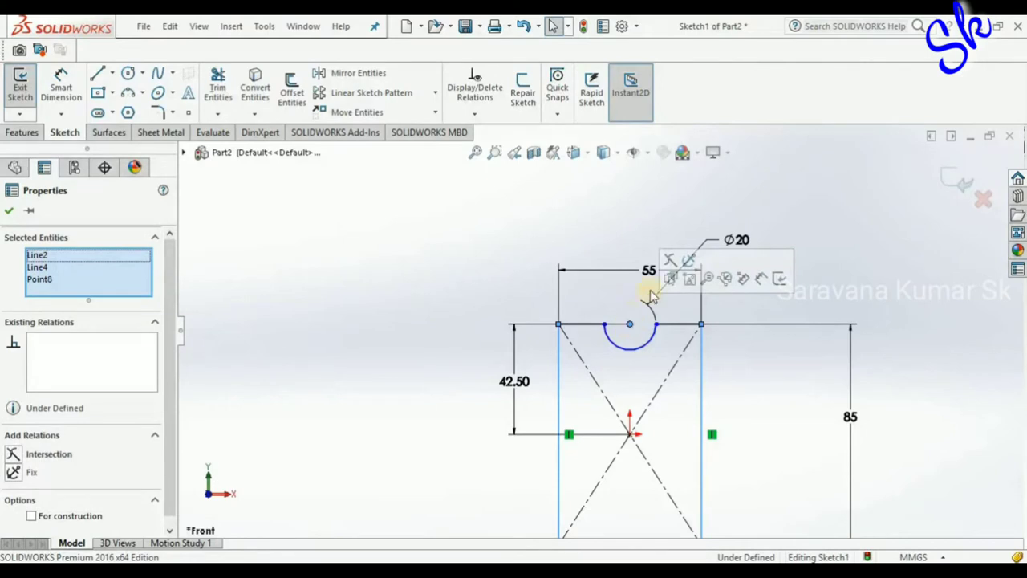
click(670, 261)
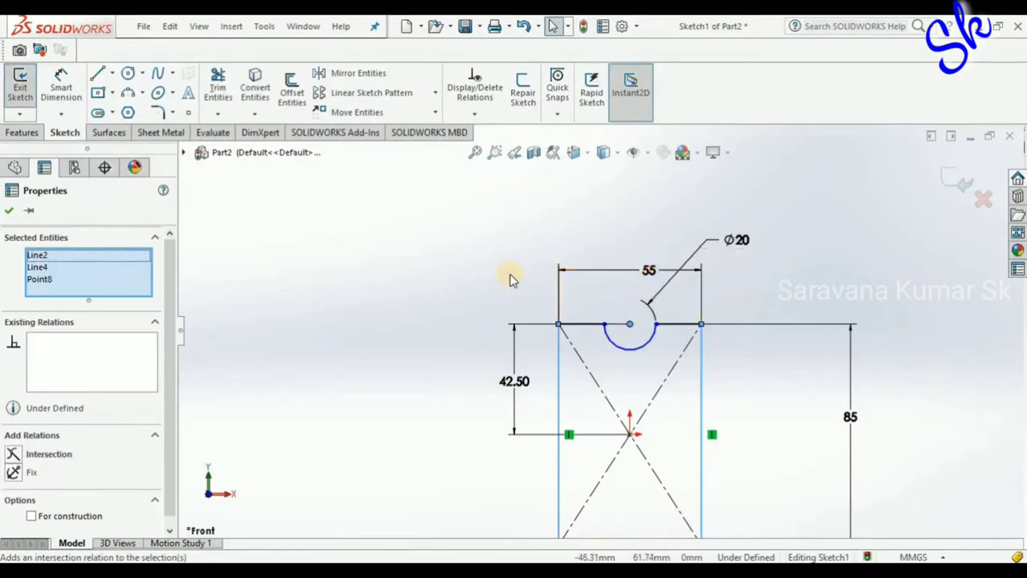
Dimension the notch centre 27.50 from the left side and move the 55 dimension above it.
click(631, 325)
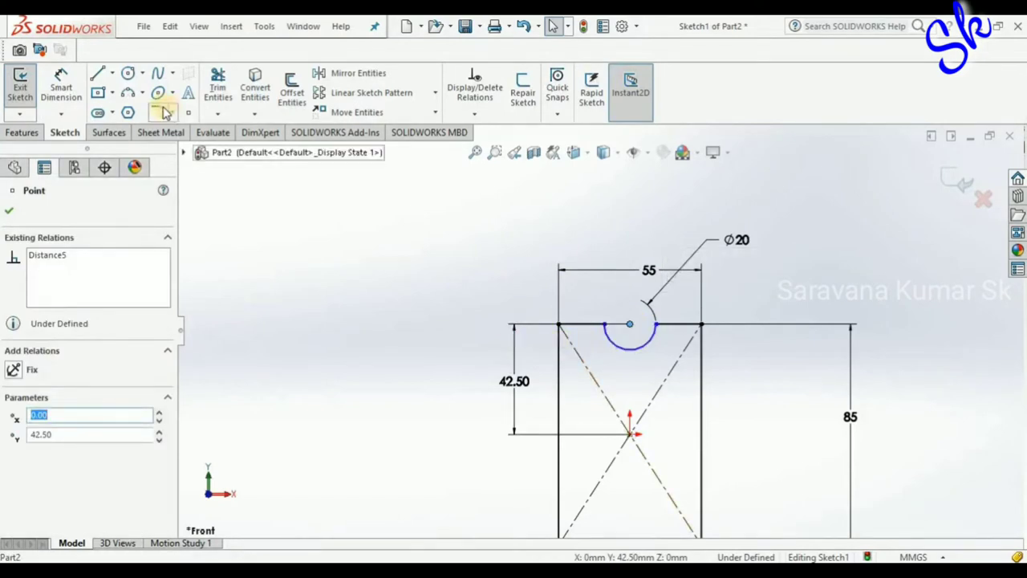
click(64, 83)
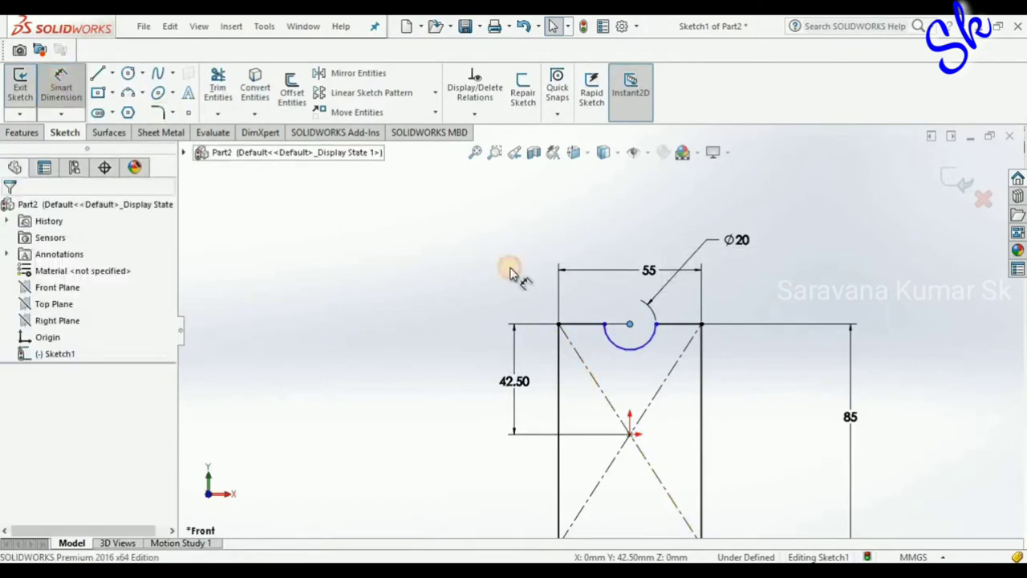
click(558, 343)
click(604, 250)
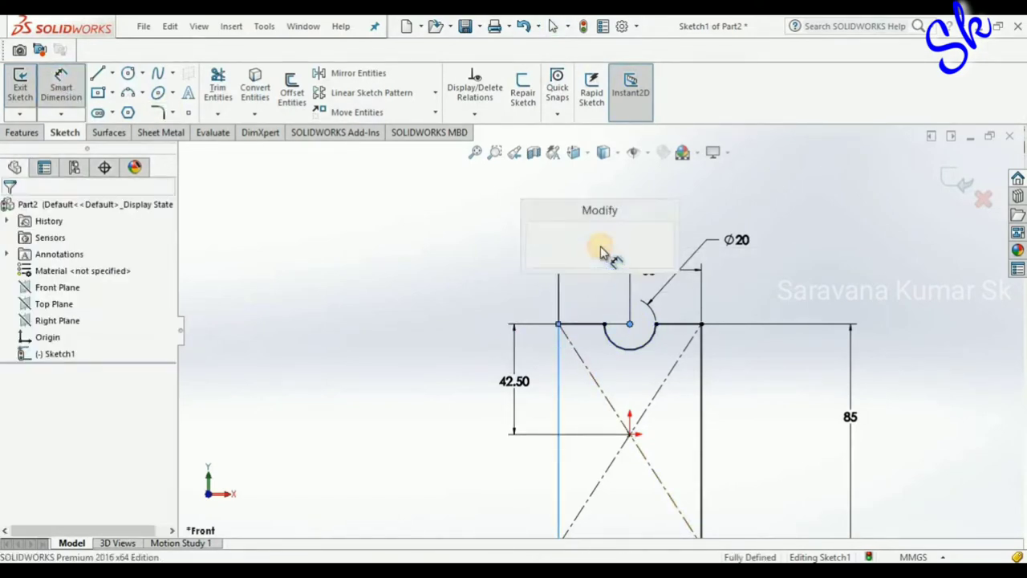
click(533, 244)
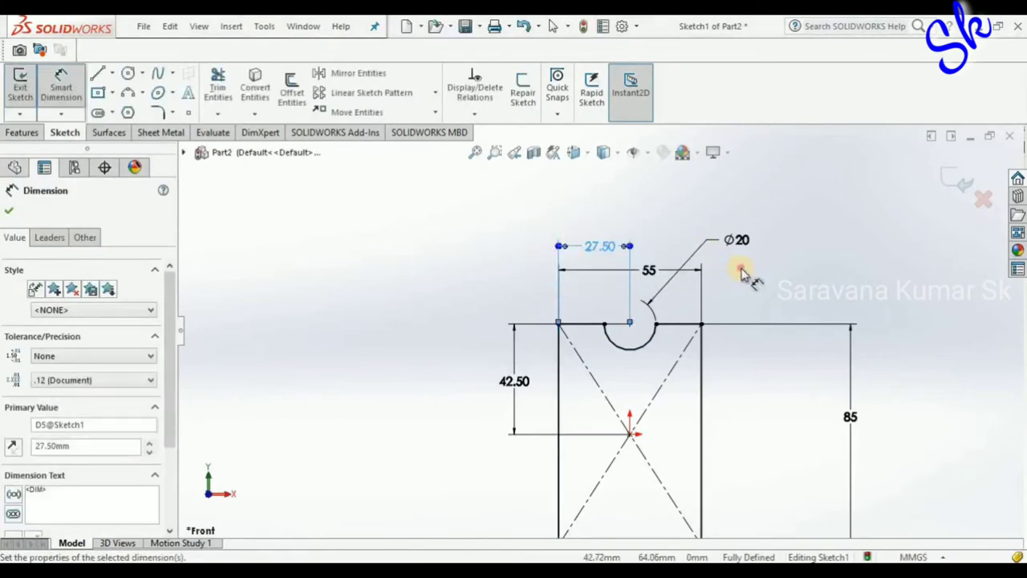
drag(671, 268, 666, 210)
click(763, 300)
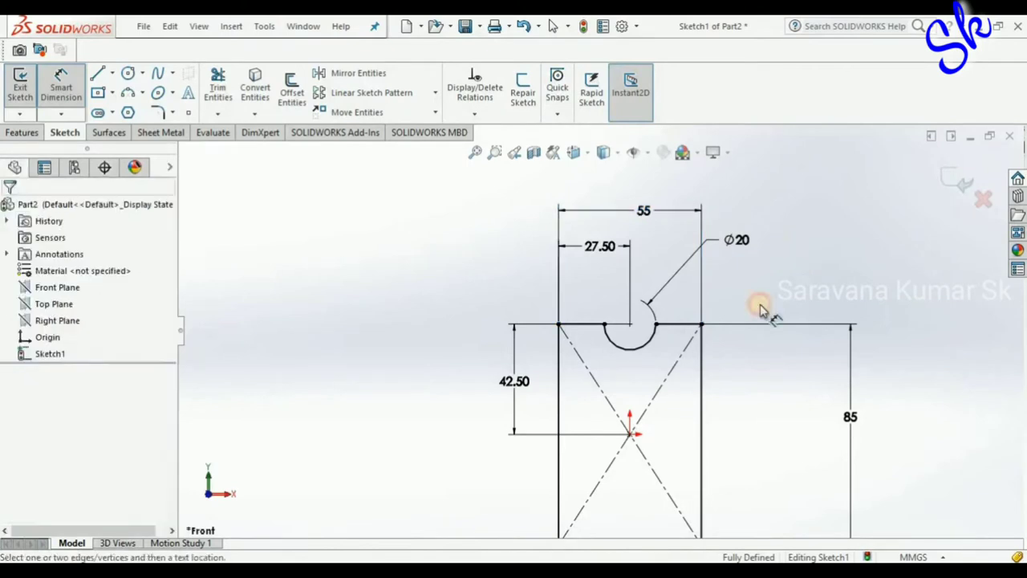
scroll(726, 401, up, 3)
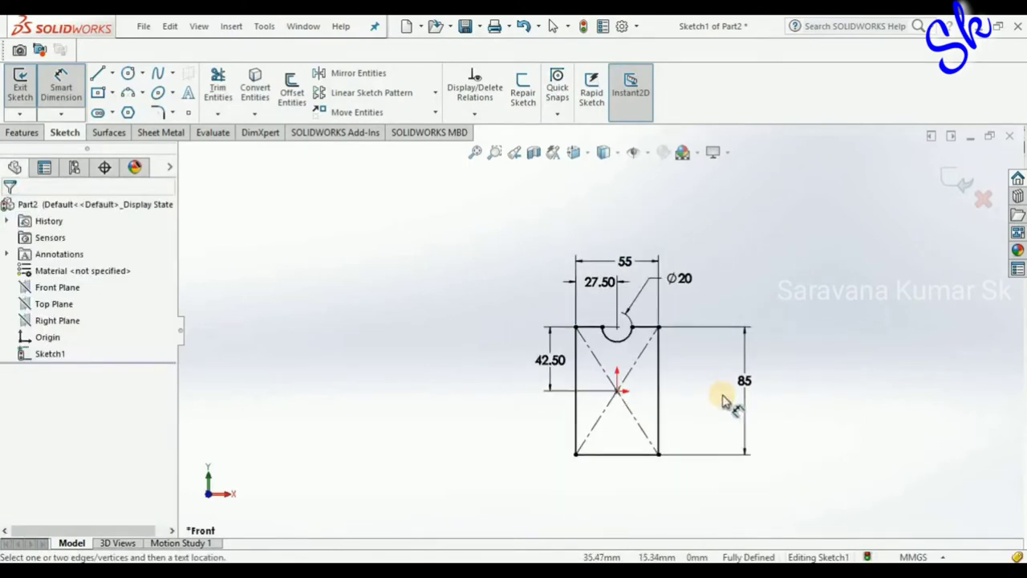
Exit Sketch1 and show the notched outline in isometric view.
click(955, 180)
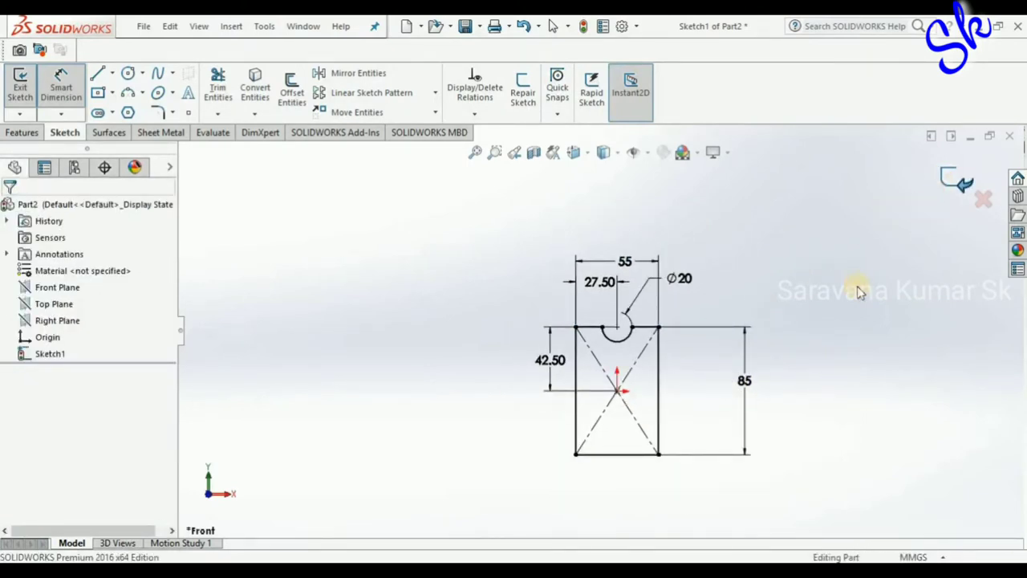
key(Left)
key(Left)
key(Left)
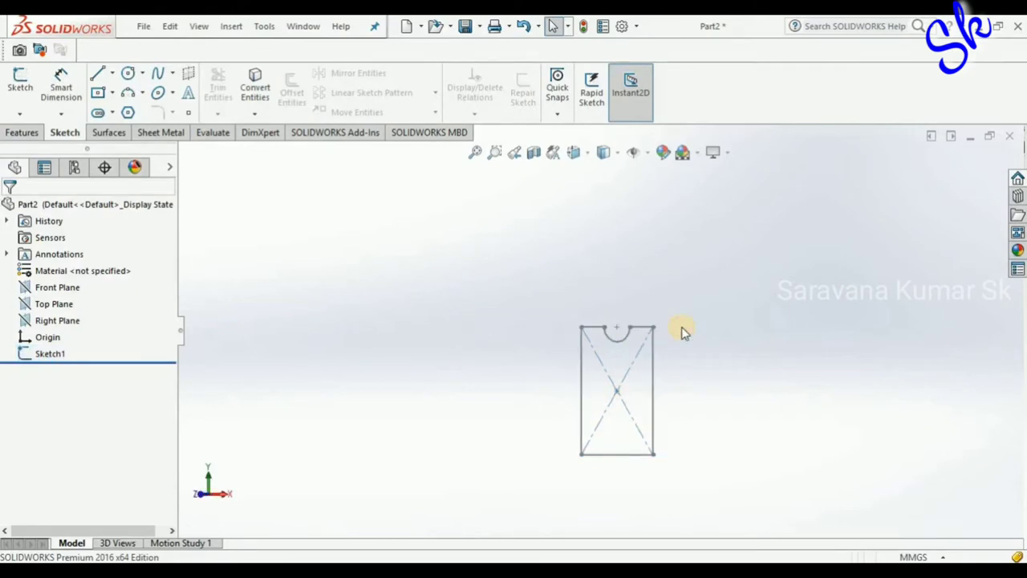
key(Left)
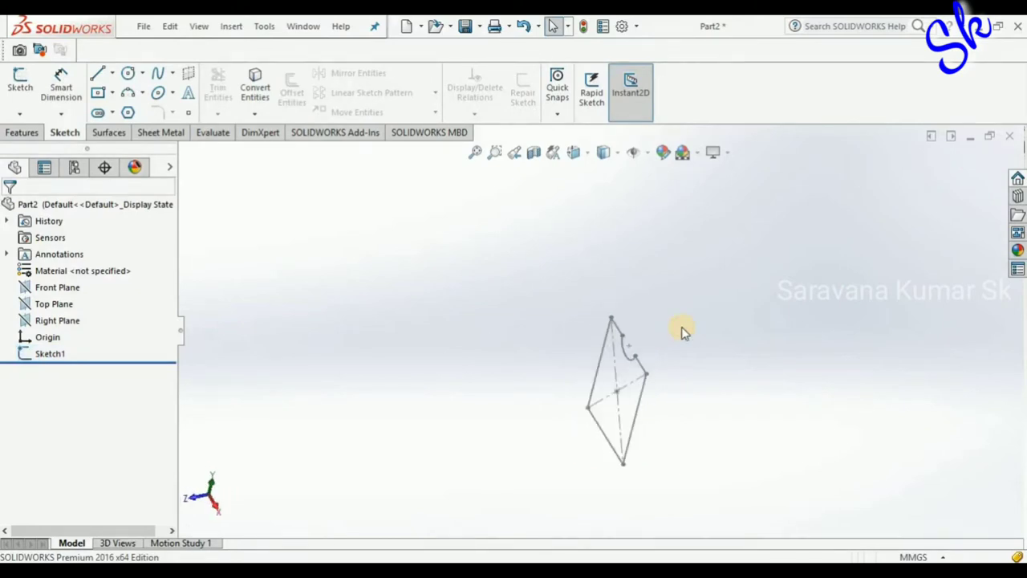
key(ctrl+7)
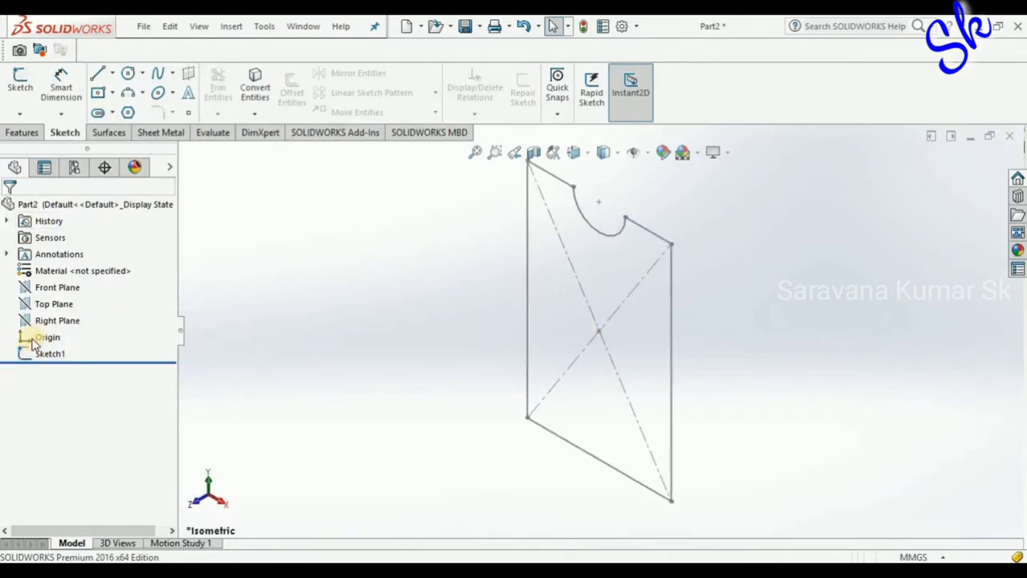
click(12, 130)
Extrude Sketch1 12 mm Mid Plane into Boss-Extrude1.
click(26, 86)
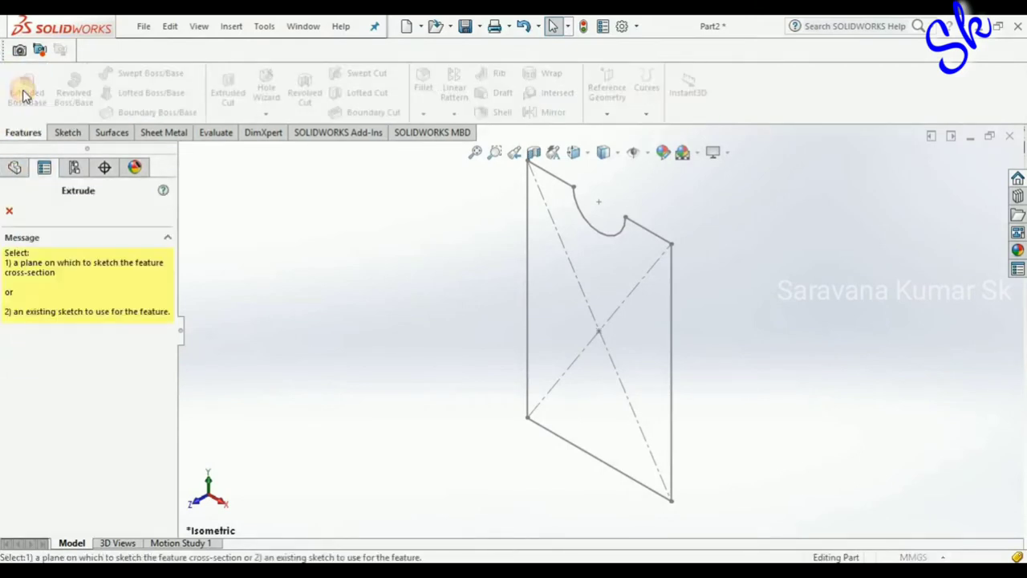
click(14, 170)
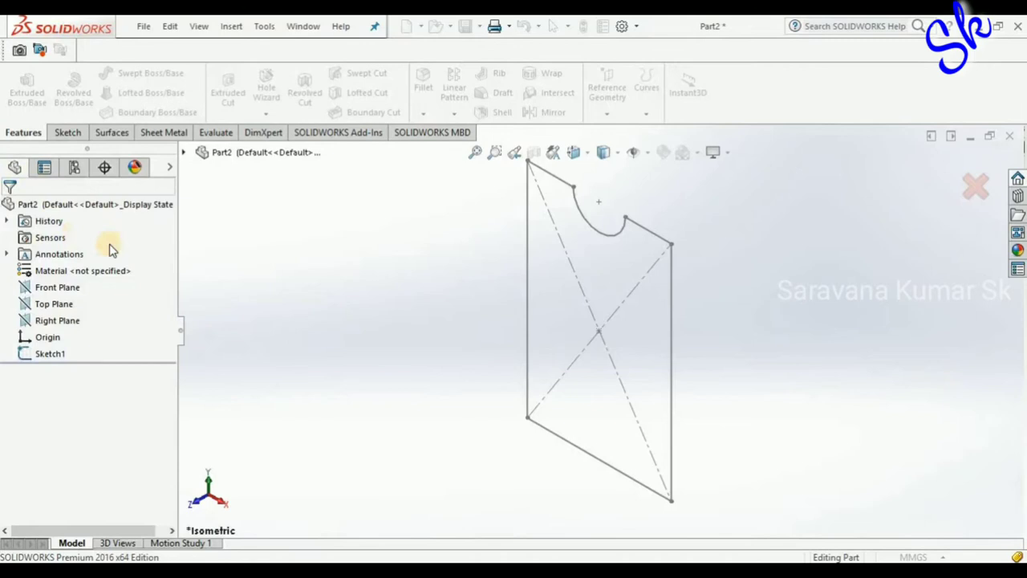
click(207, 153)
click(232, 305)
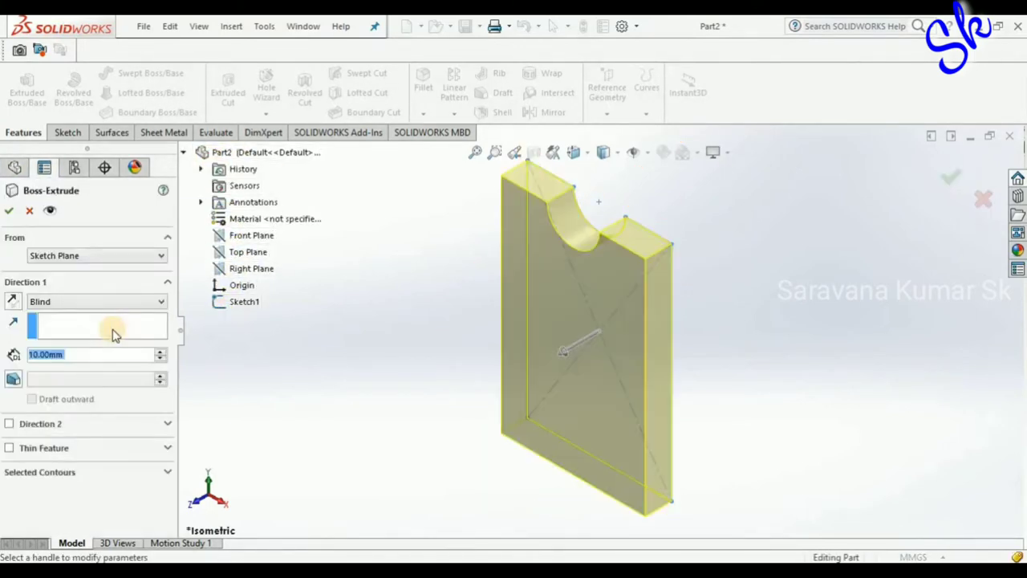
click(44, 301)
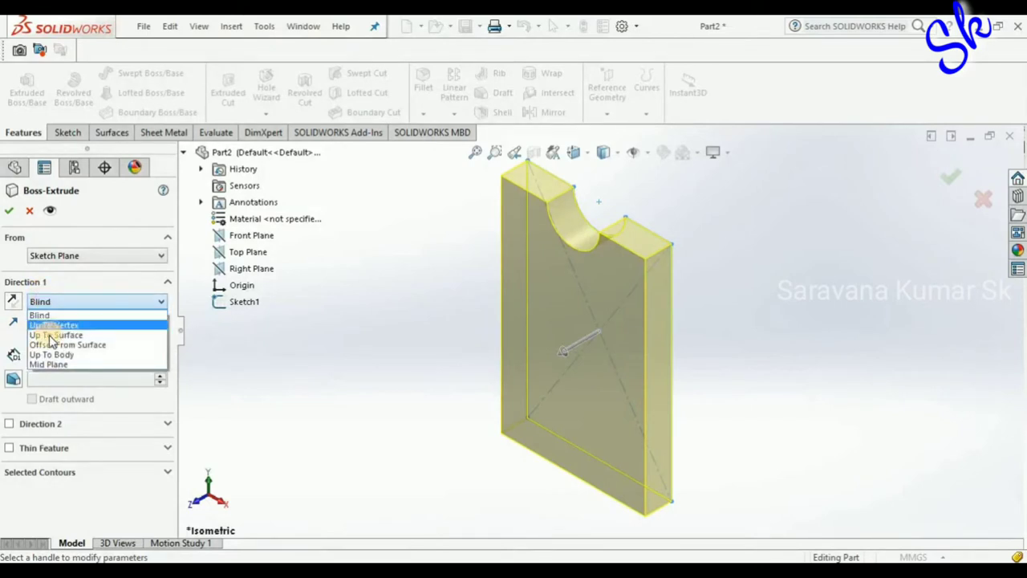
click(54, 364)
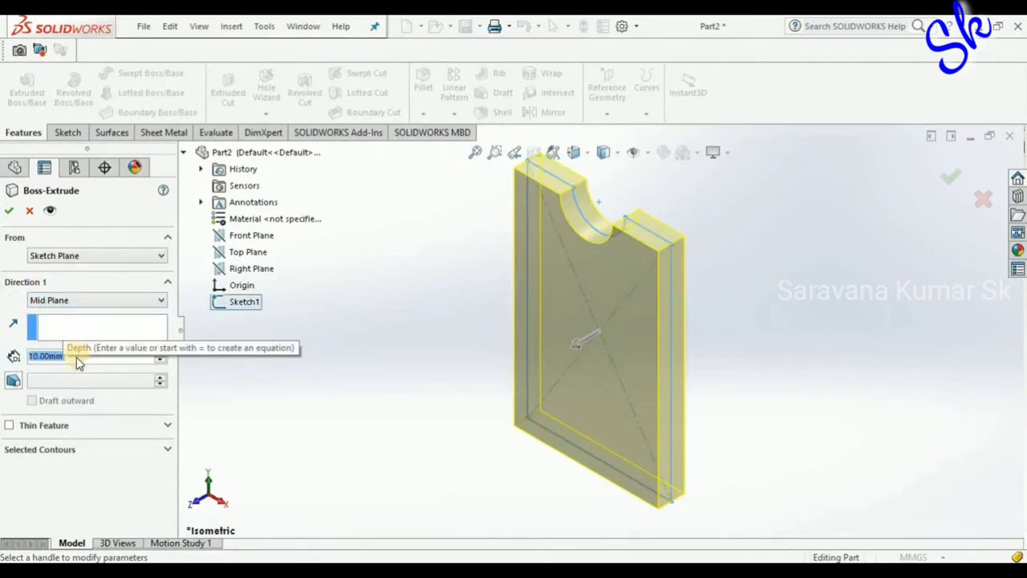
text(12)
key(Return)
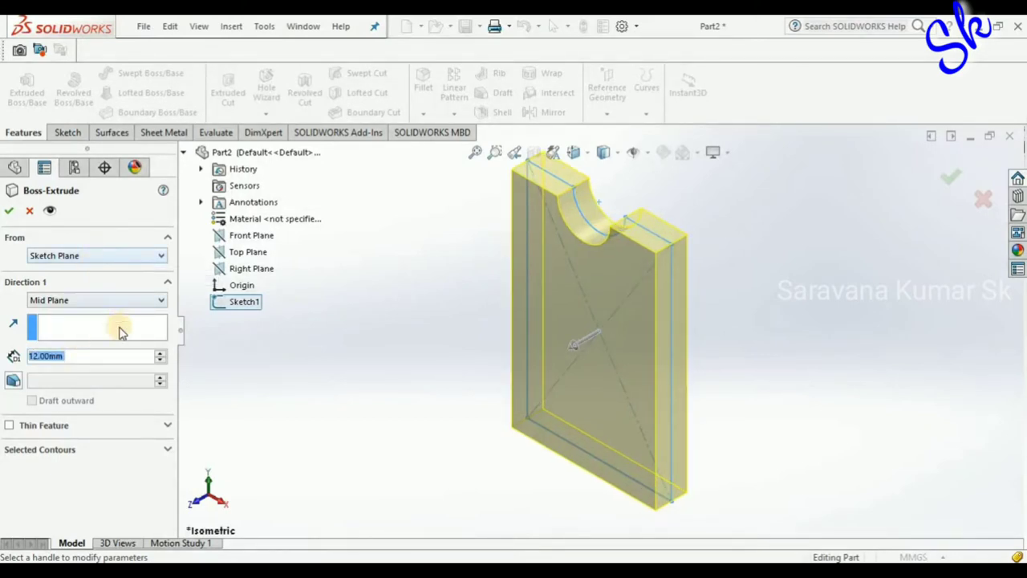
click(11, 213)
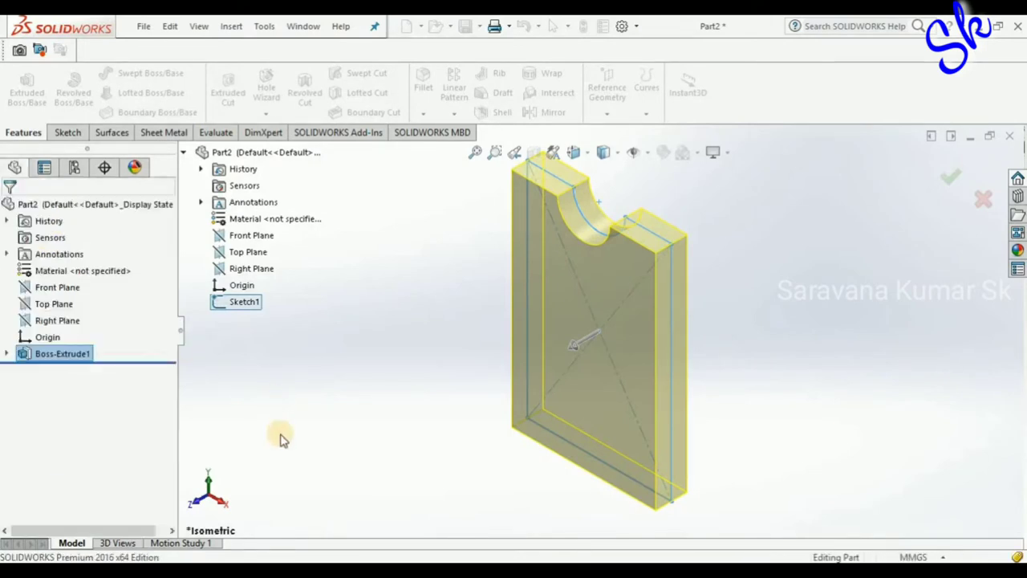
click(367, 383)
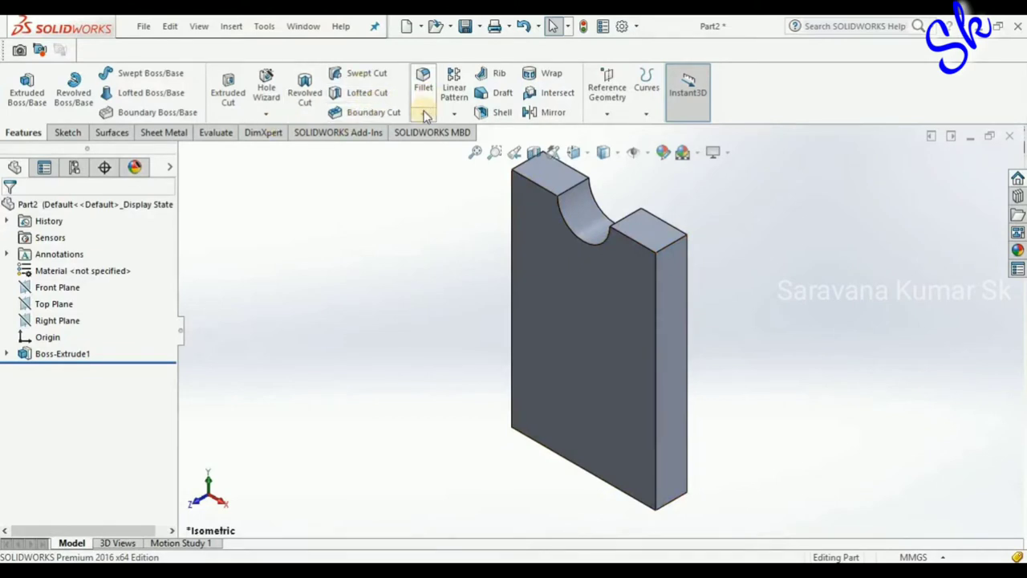
Start a 6 mm fillet on two front vertical edges of the plate.
click(423, 80)
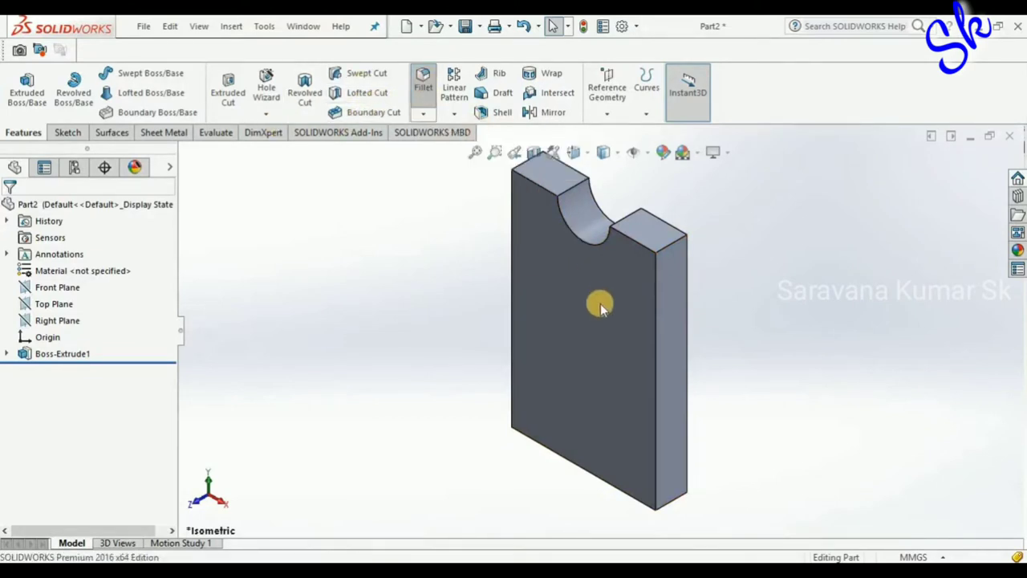
click(656, 310)
click(676, 309)
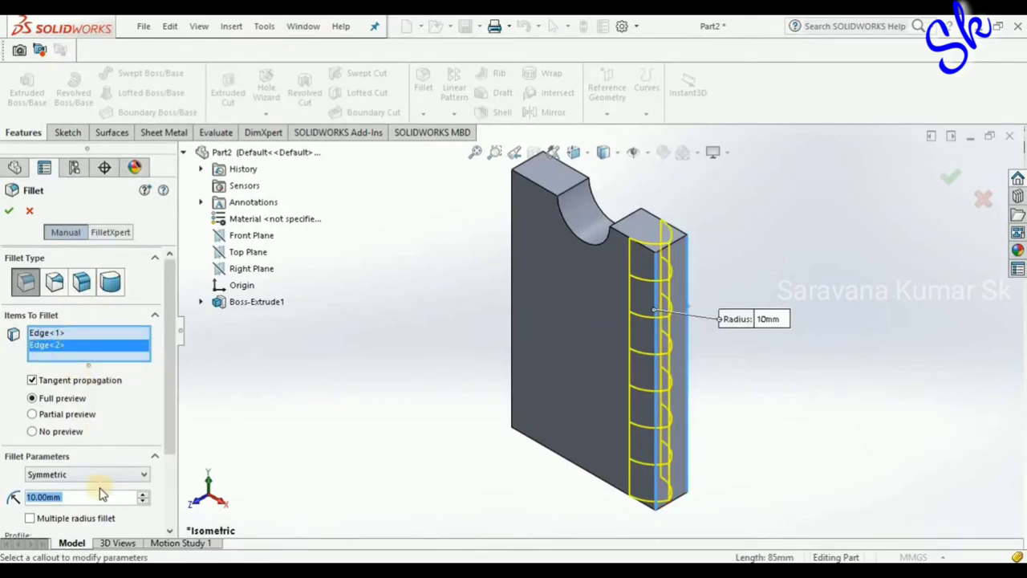
text(6)
key(Return)
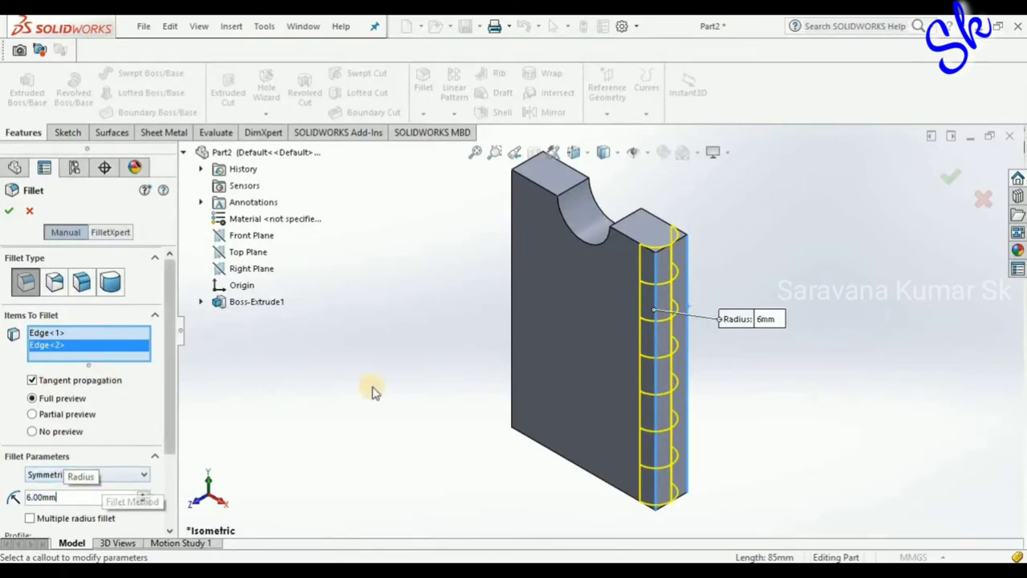
Add four more plate edges to the fillet and change the radius to 16 mm.
mouse_move(374, 390)
middle_down()
mouse_move(409, 371)
mouse_move(481, 360)
middle_up()
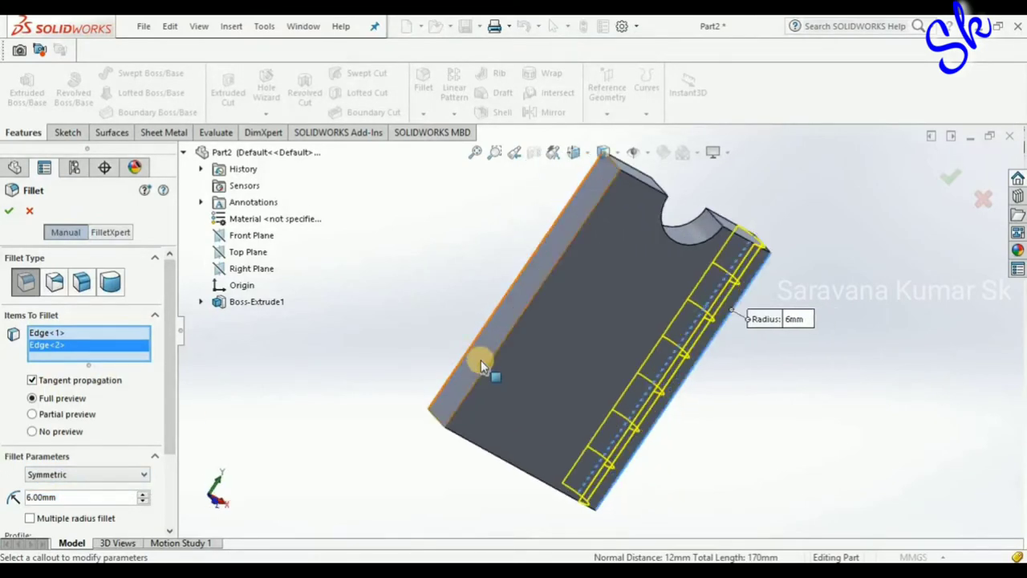
click(474, 362)
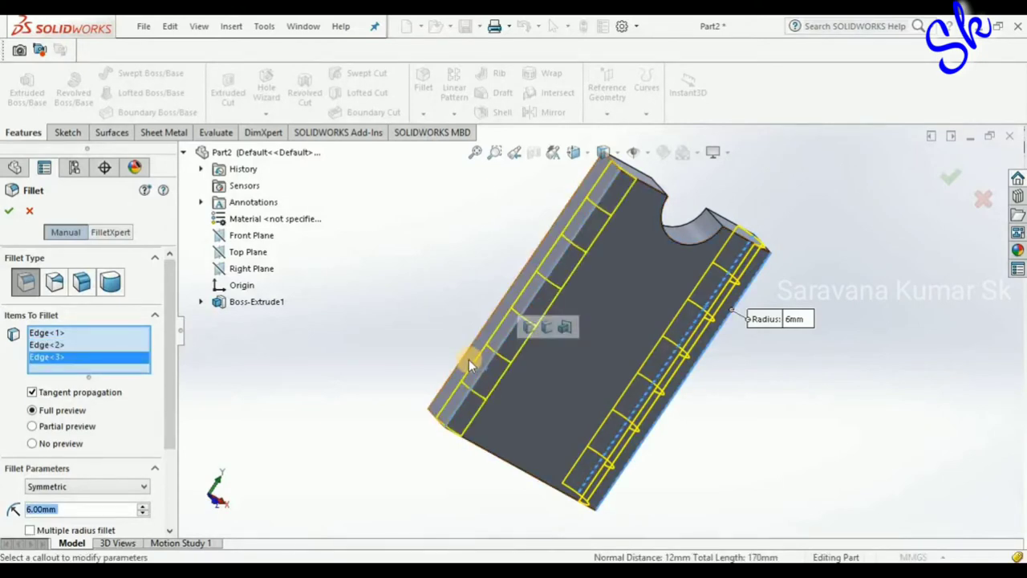
click(465, 359)
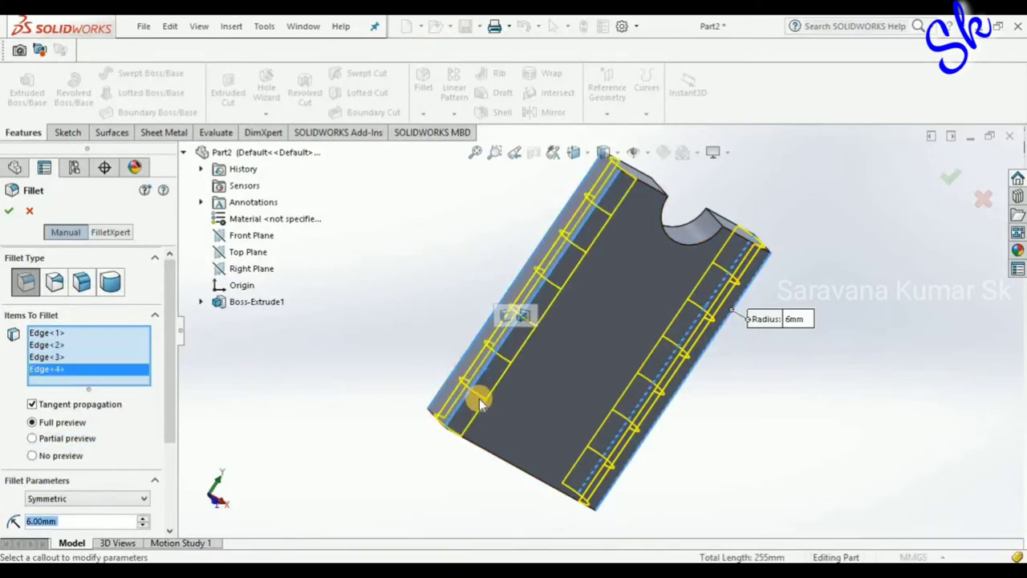
click(498, 461)
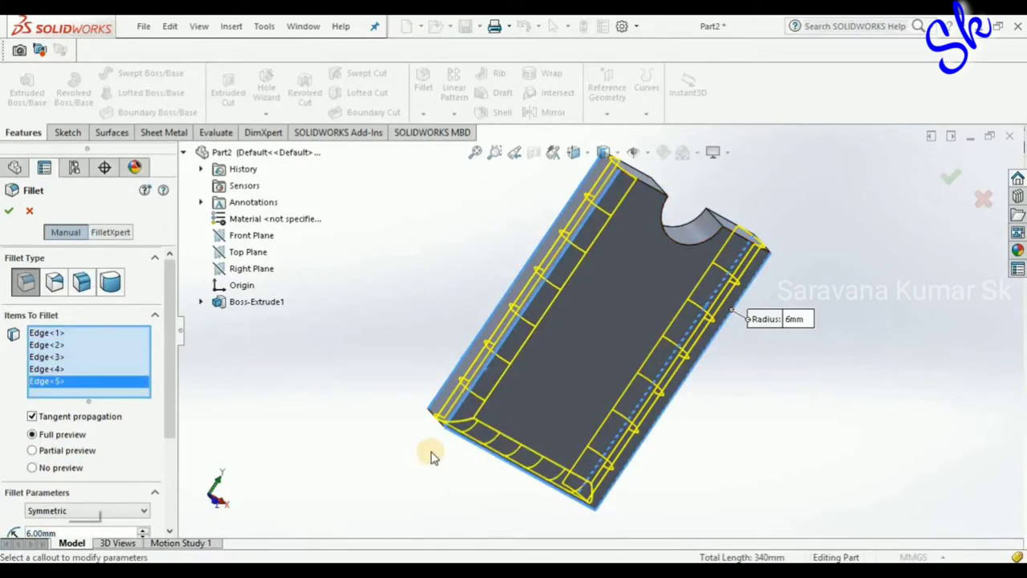
middle_drag(431, 456, 523, 474)
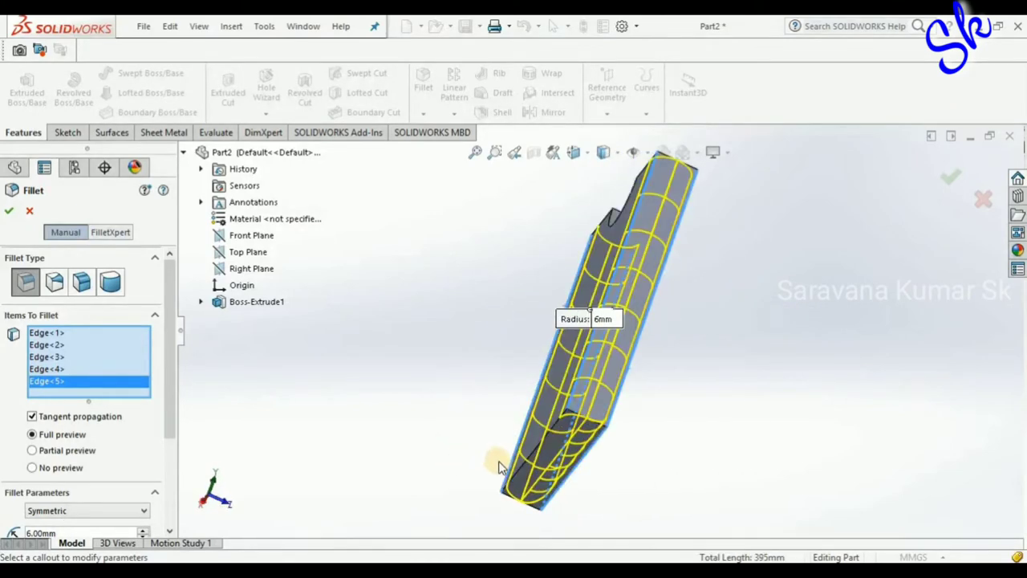
click(526, 467)
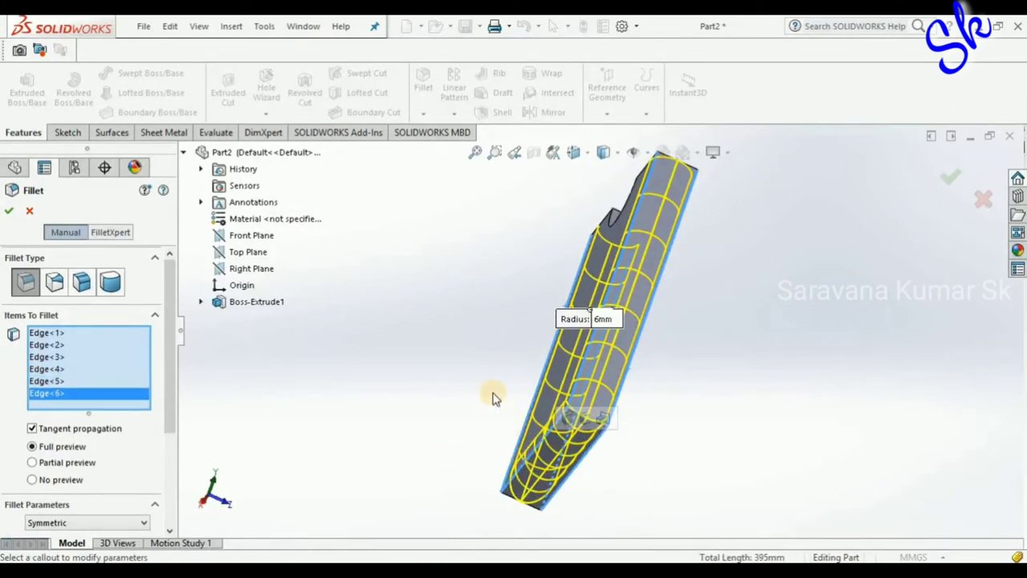
text(1)
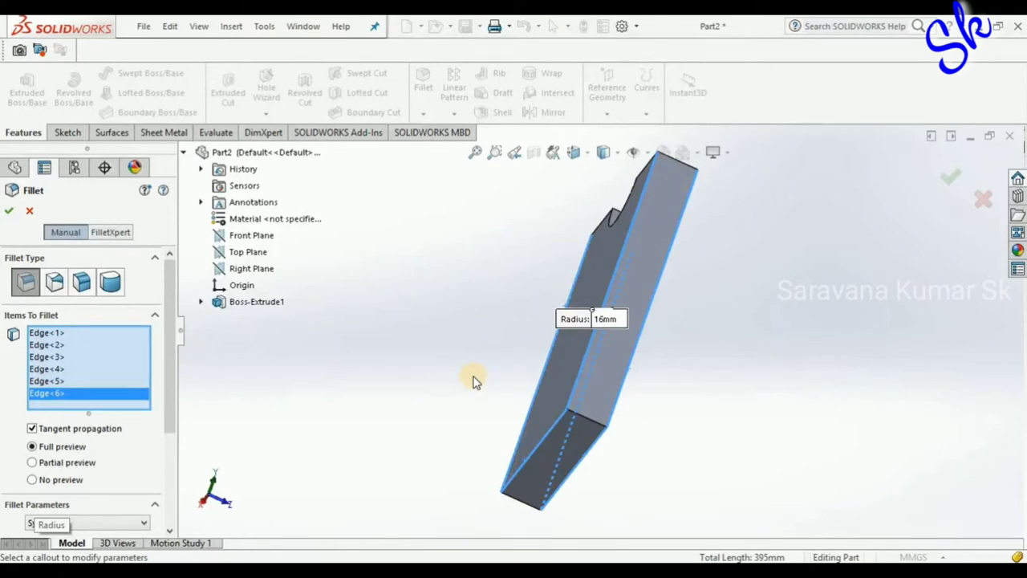
After the fillet error, remove Edge<6> and Edge<5> and cancel the fillet.
click(15, 213)
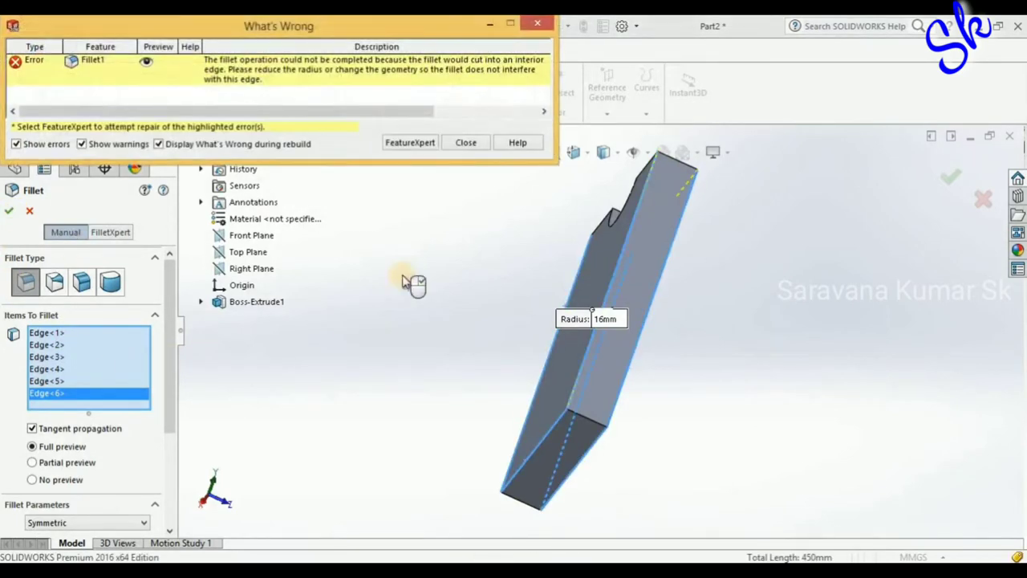
click(464, 142)
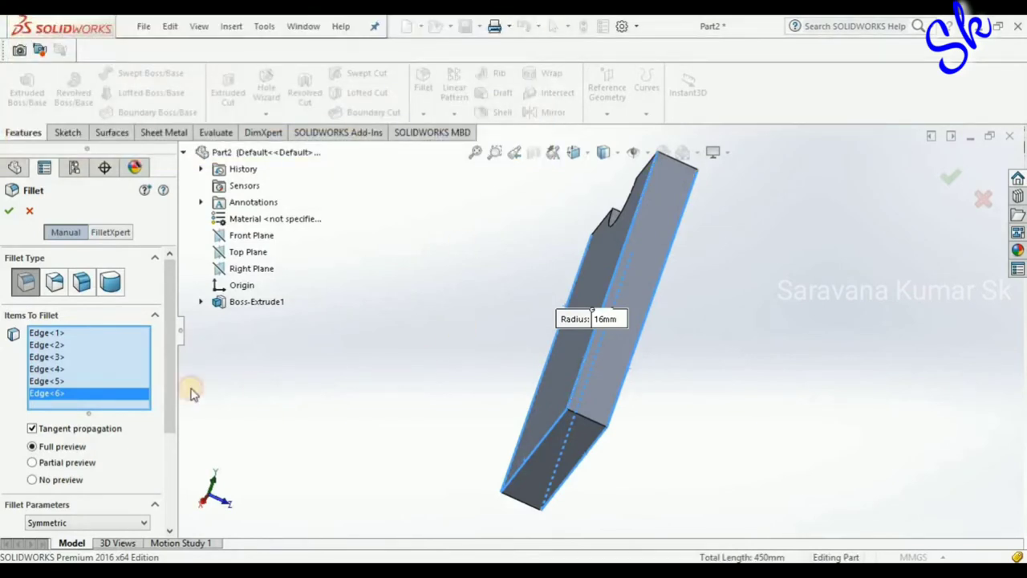
right_click(109, 393)
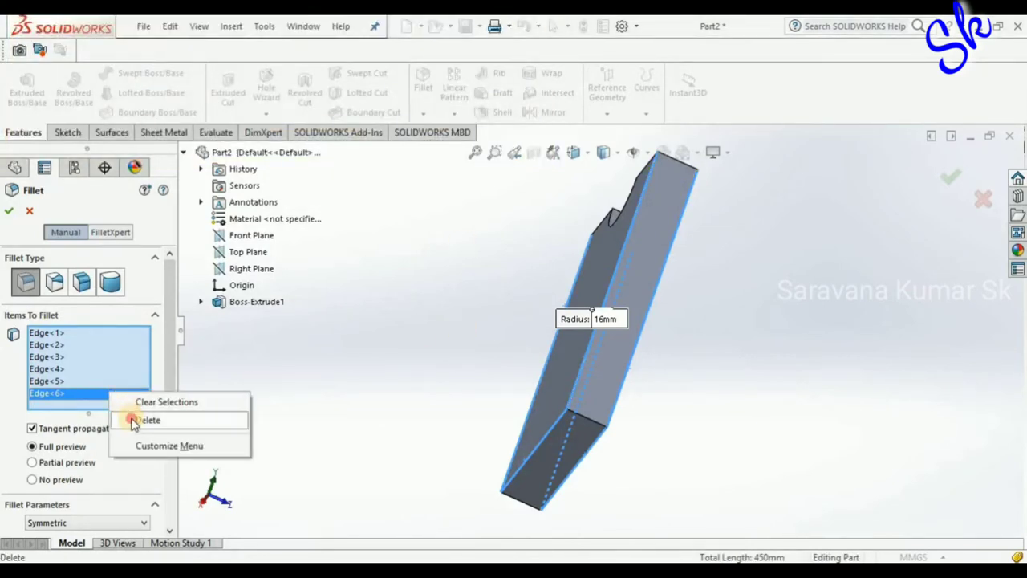
click(134, 419)
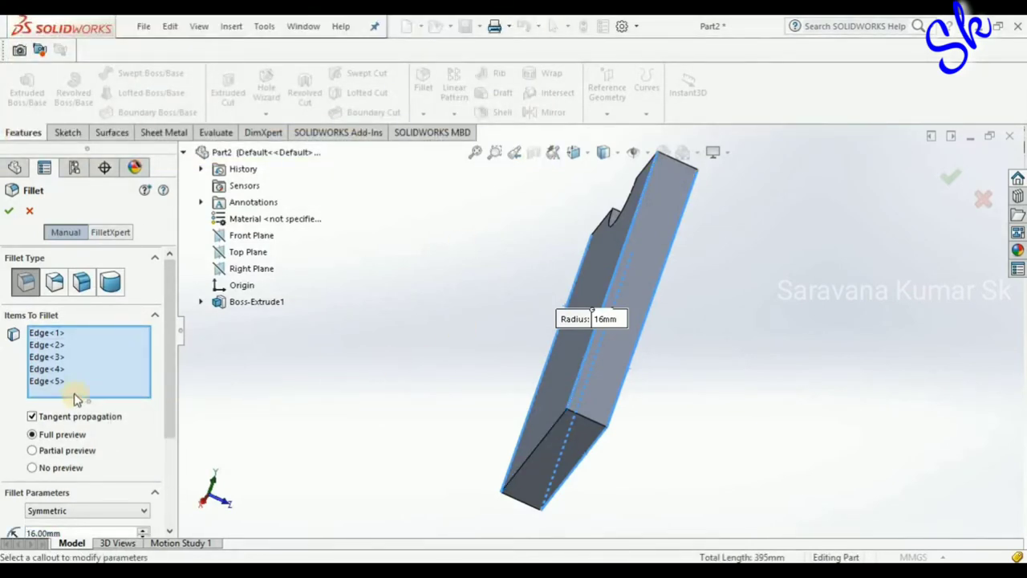
right_click(48, 381)
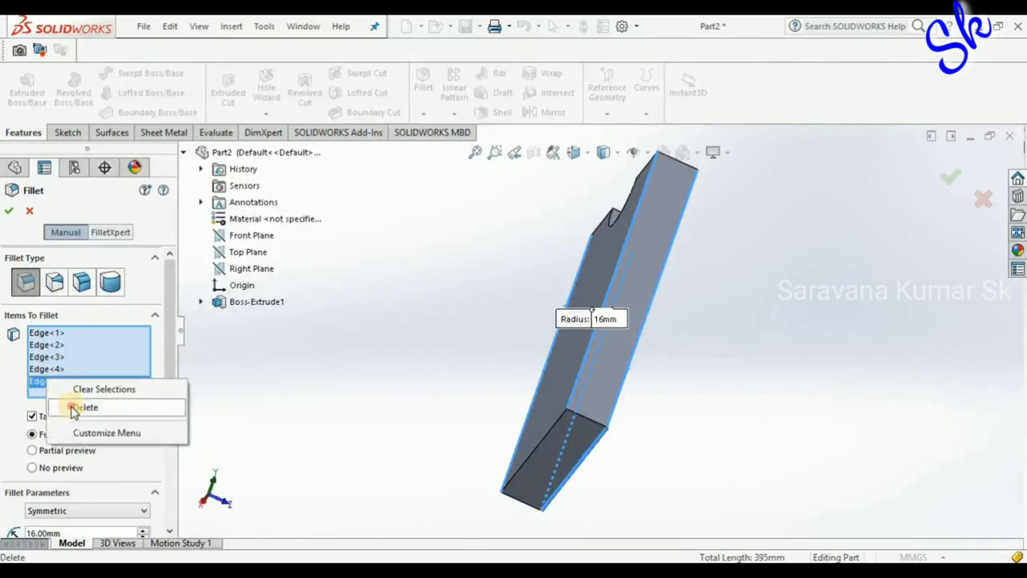
click(44, 406)
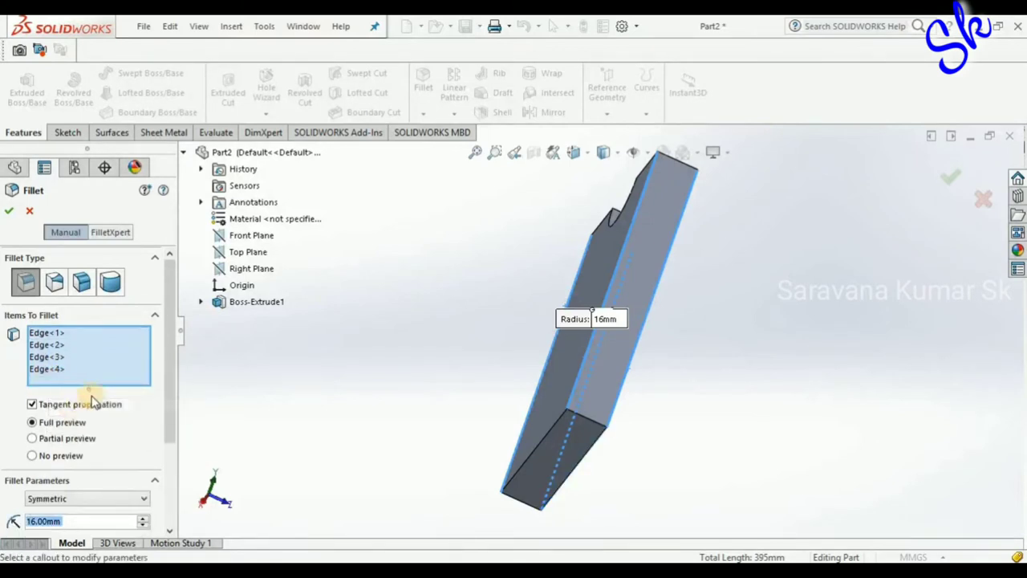
click(30, 211)
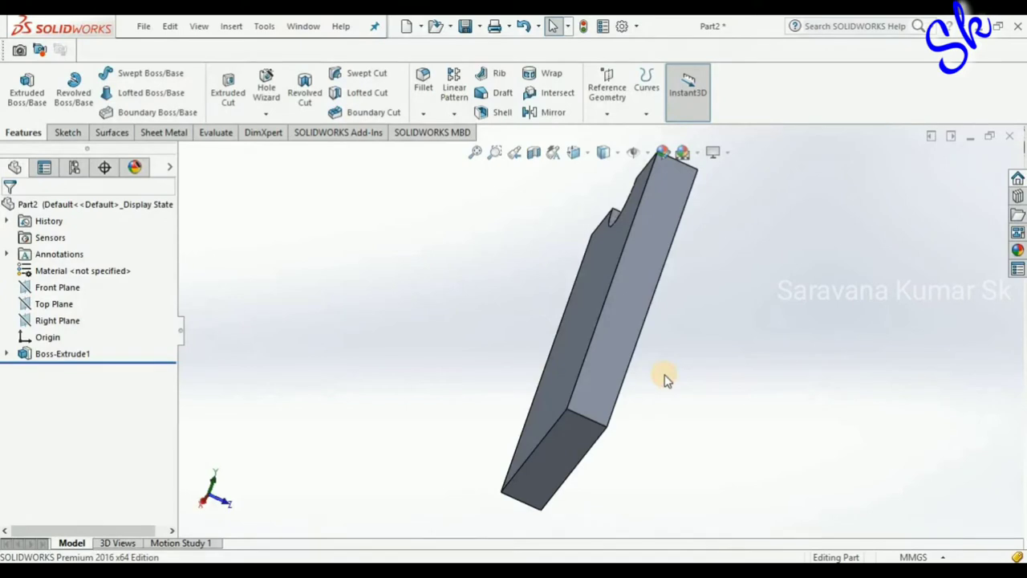
Start a 6 mm fillet on the right vertical edge, removing mistakenly added Face<1>.
key(ctrl+7)
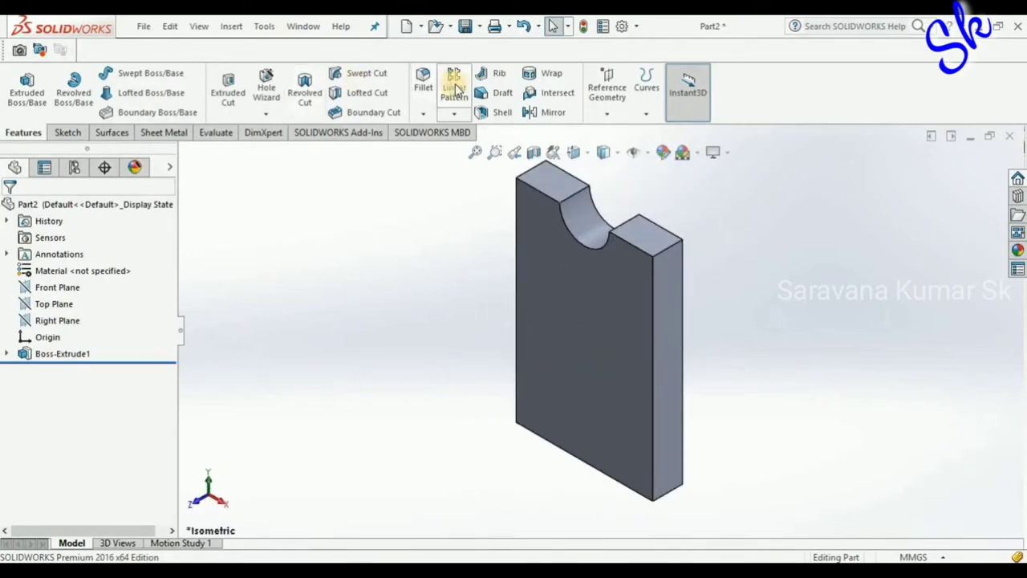
click(423, 80)
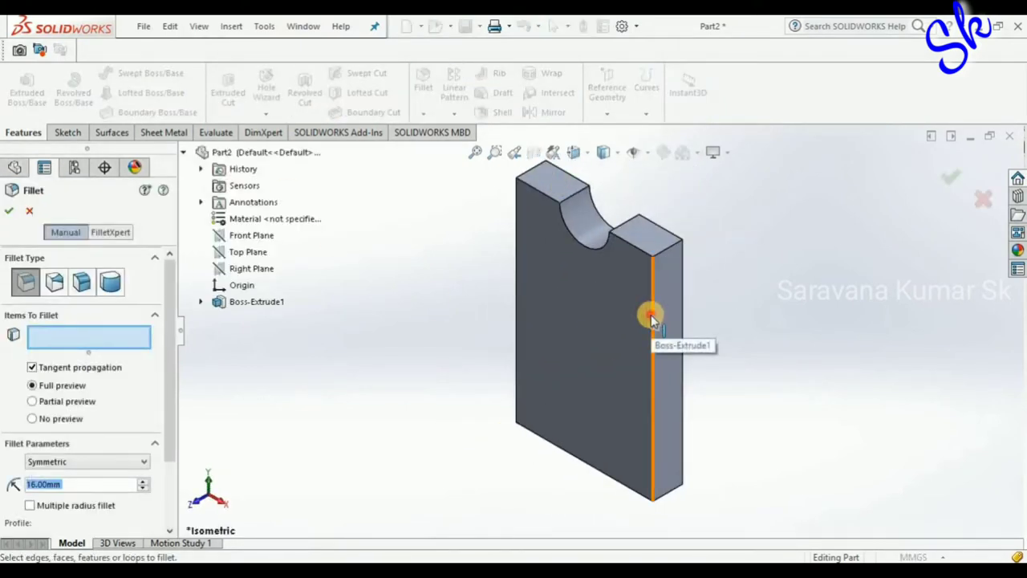
click(655, 319)
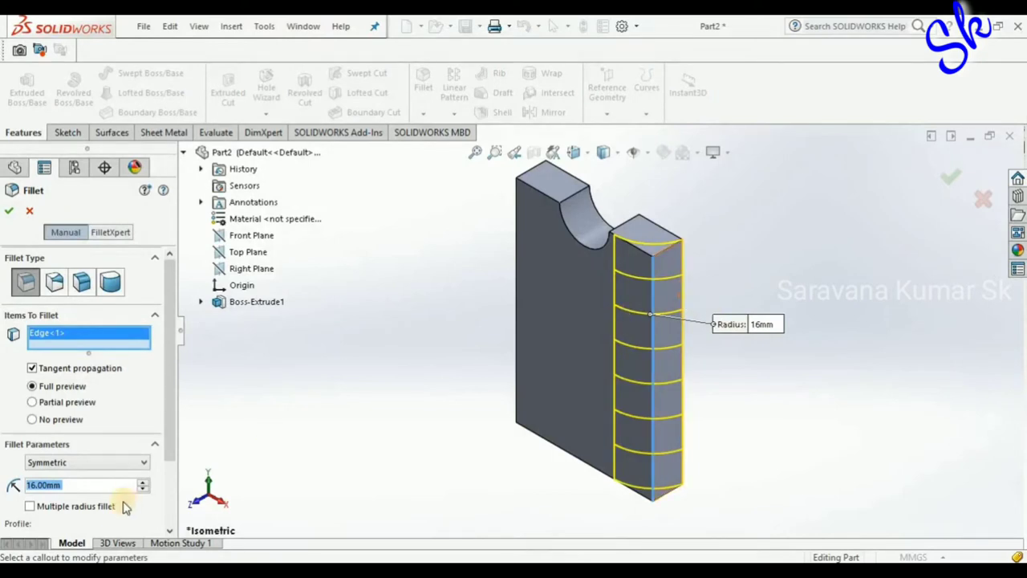
text(6)
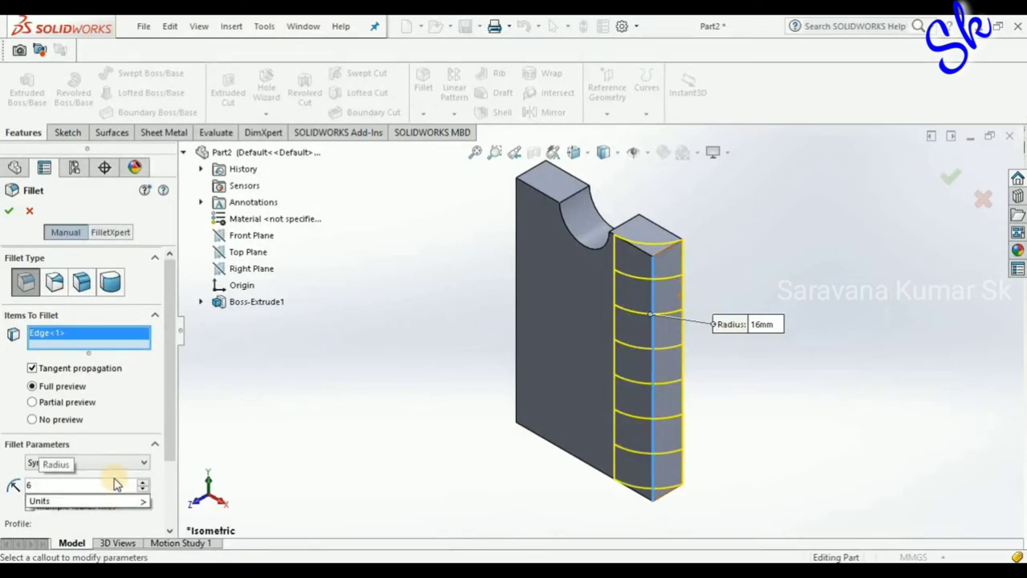
key(Return)
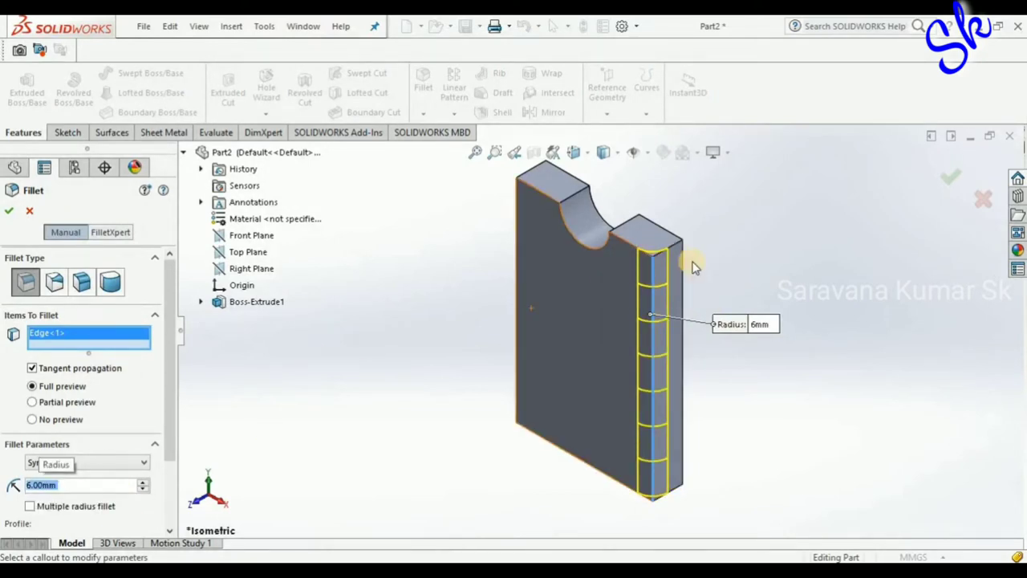
click(678, 267)
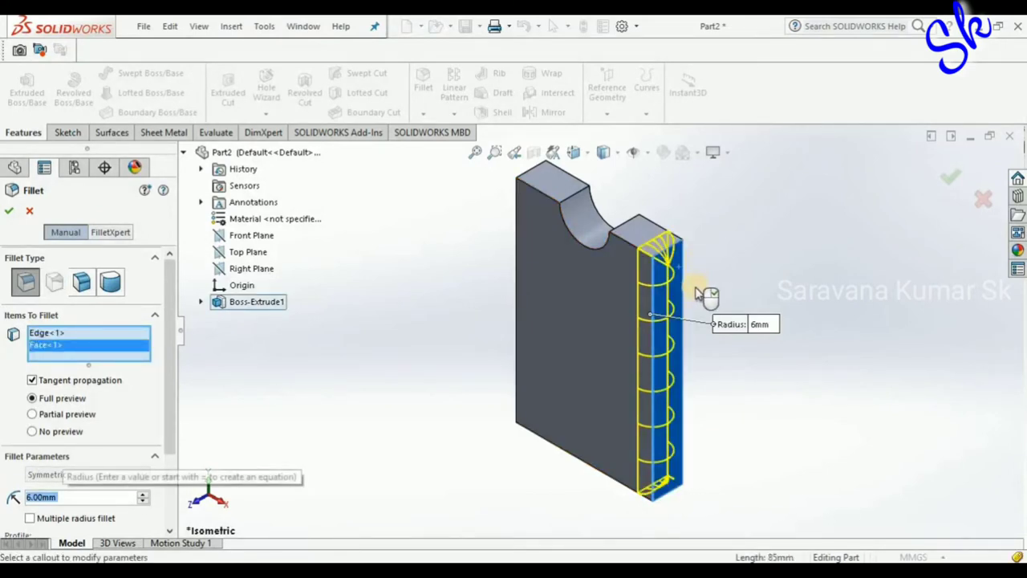
right_click(74, 343)
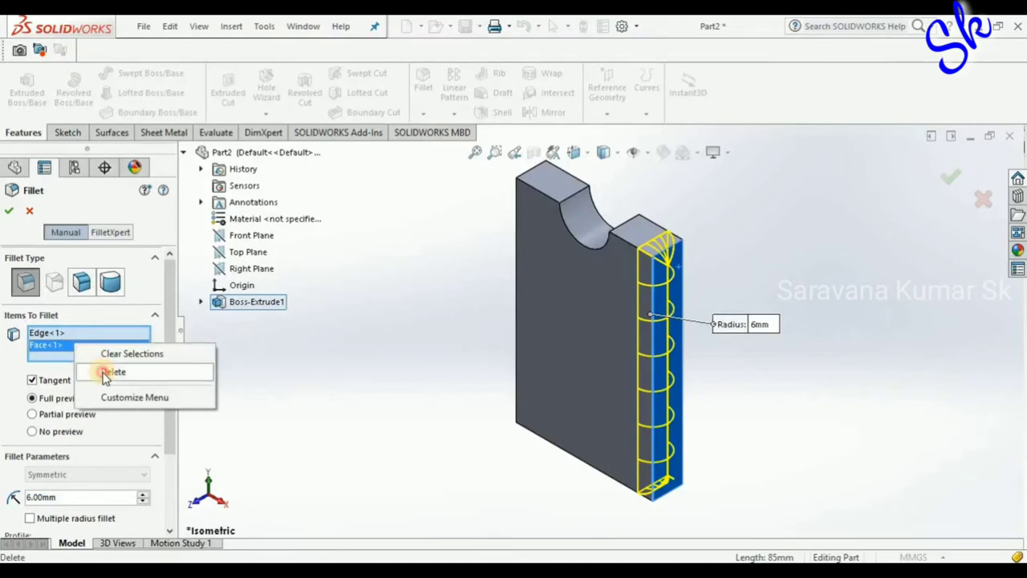
click(99, 371)
Add the remaining edges plus top and side faces around the plate, and apply the fillet.
click(683, 257)
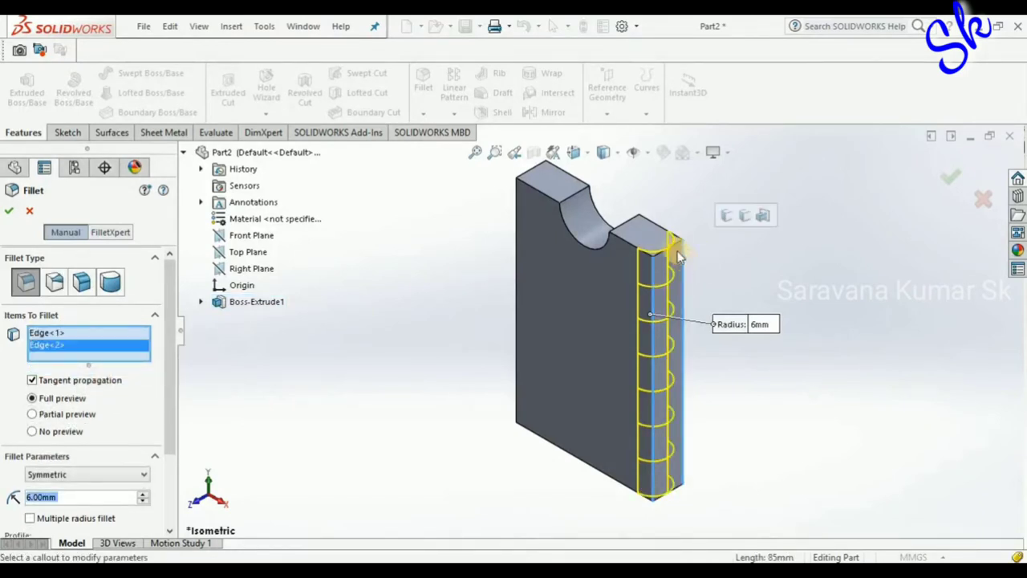
click(671, 246)
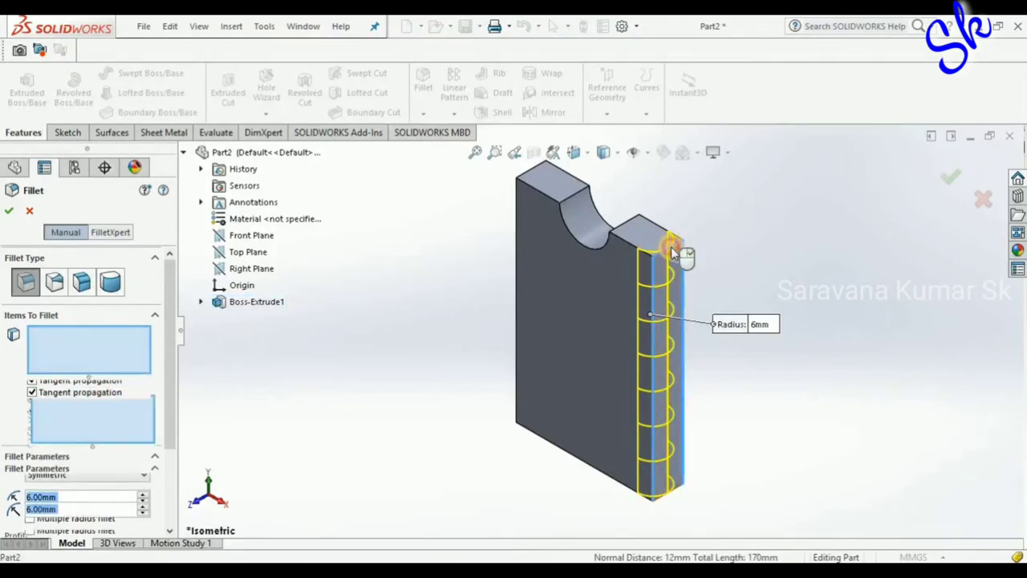
click(625, 240)
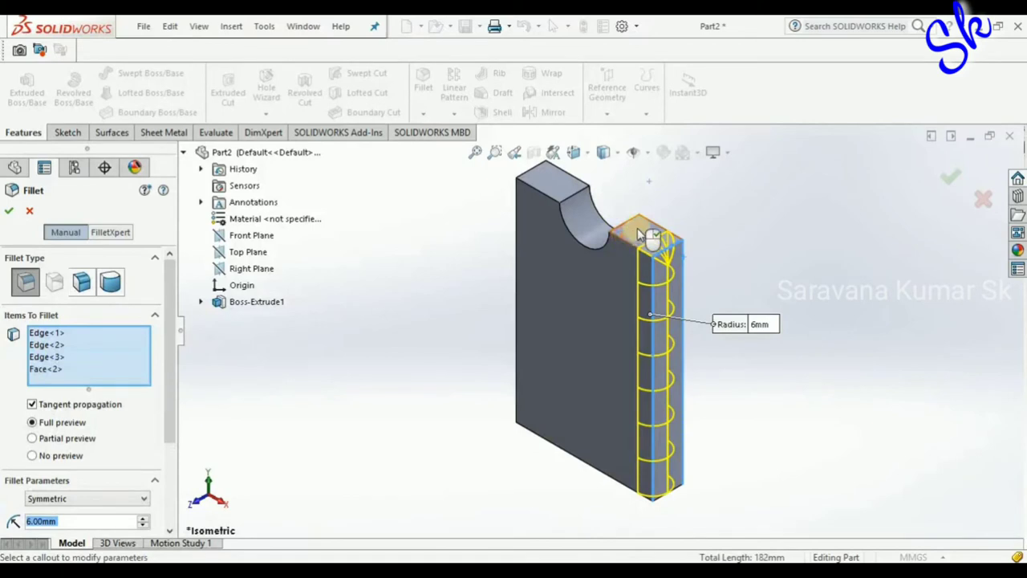
click(563, 180)
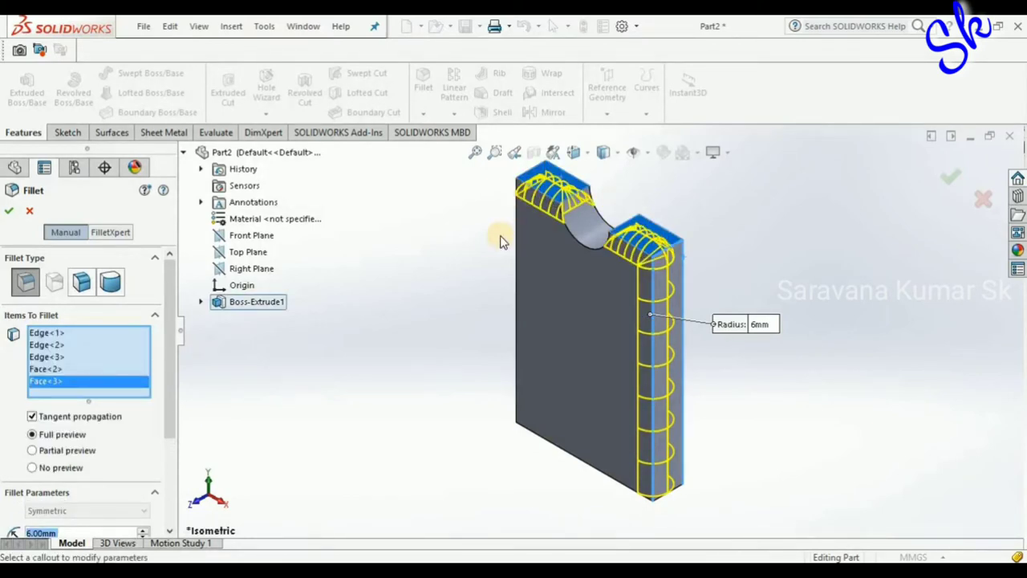
middle_drag(488, 250, 545, 303)
click(546, 304)
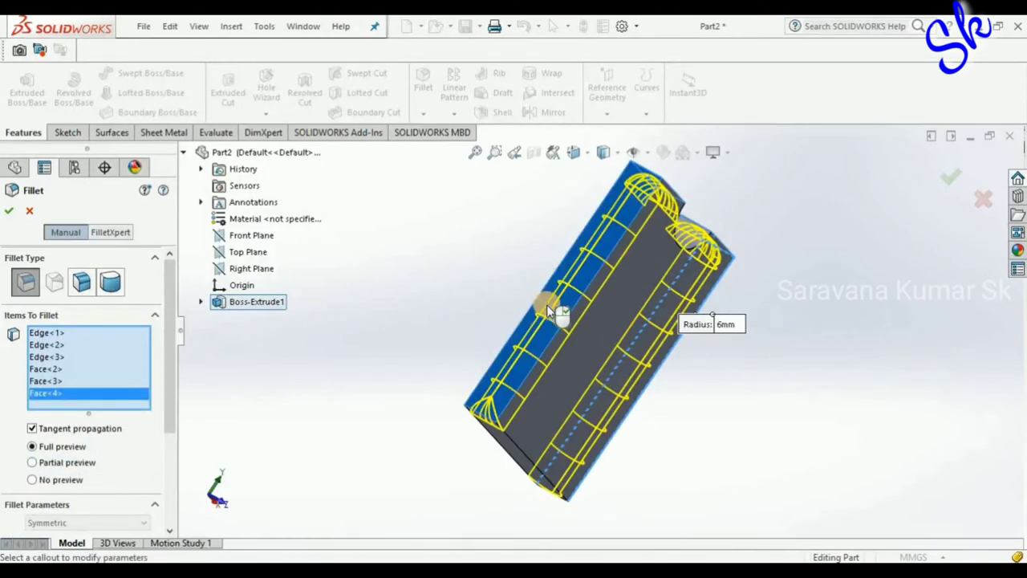
middle_drag(468, 502, 522, 430)
click(522, 430)
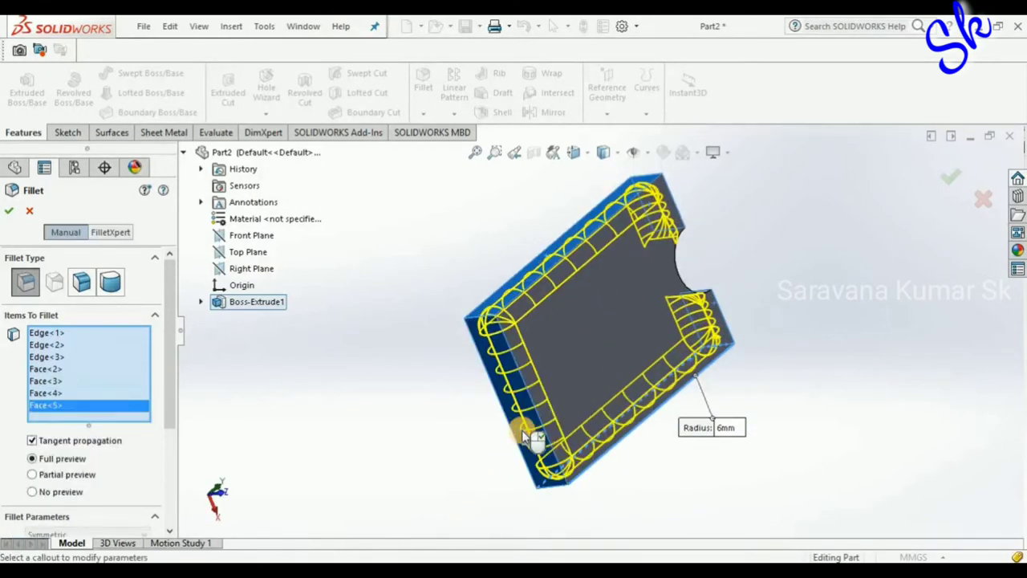
click(6, 213)
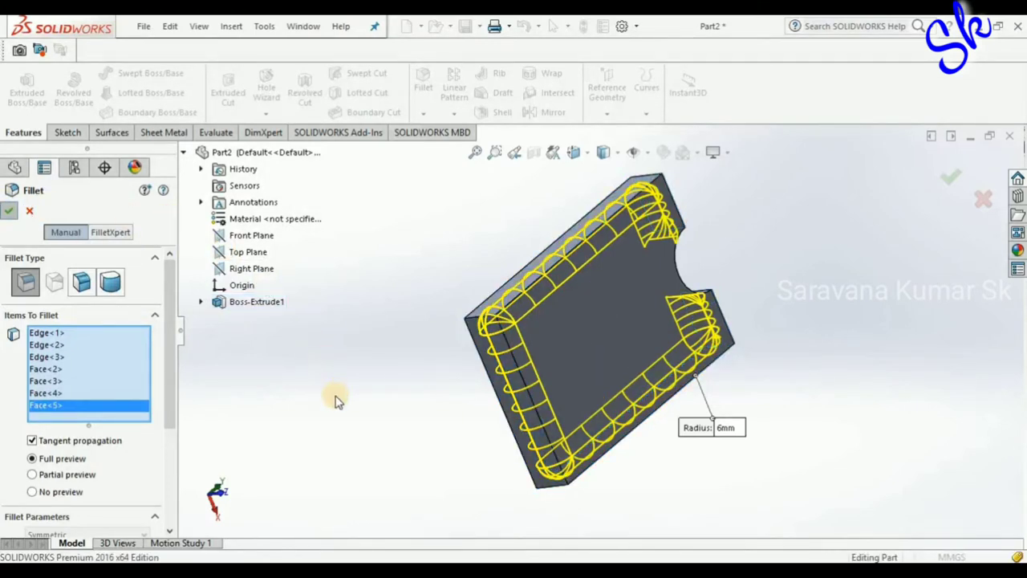
Save the filleted plate as p1 and create a new blank Part3.
click(359, 431)
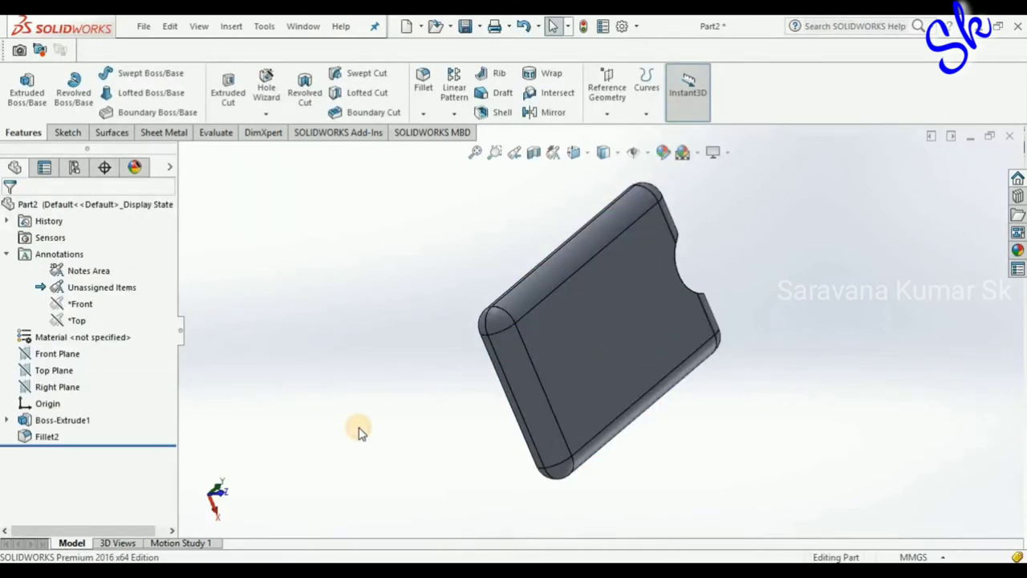
key(ctrl+7)
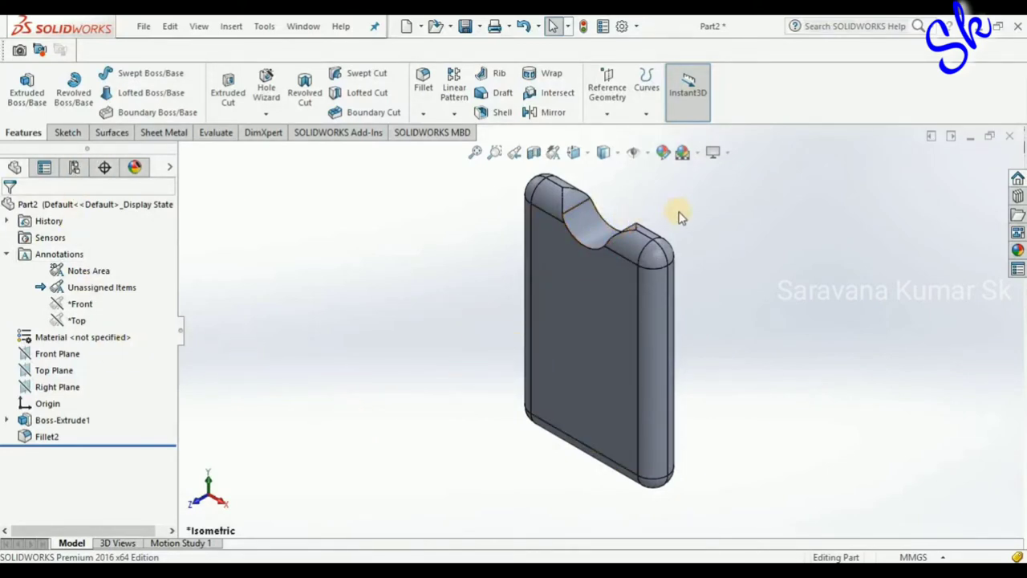
key(Down)
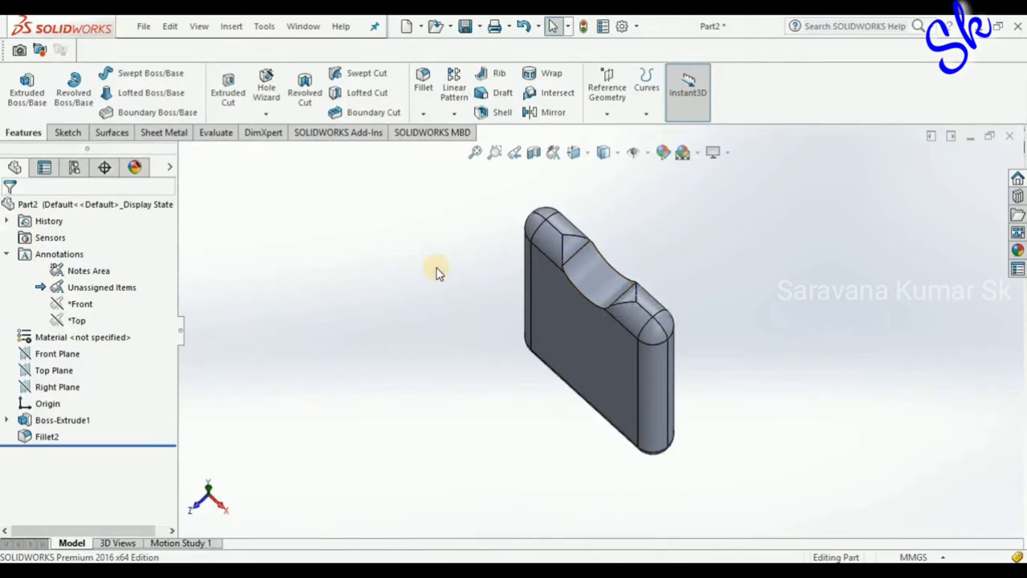
key(ctrl+s)
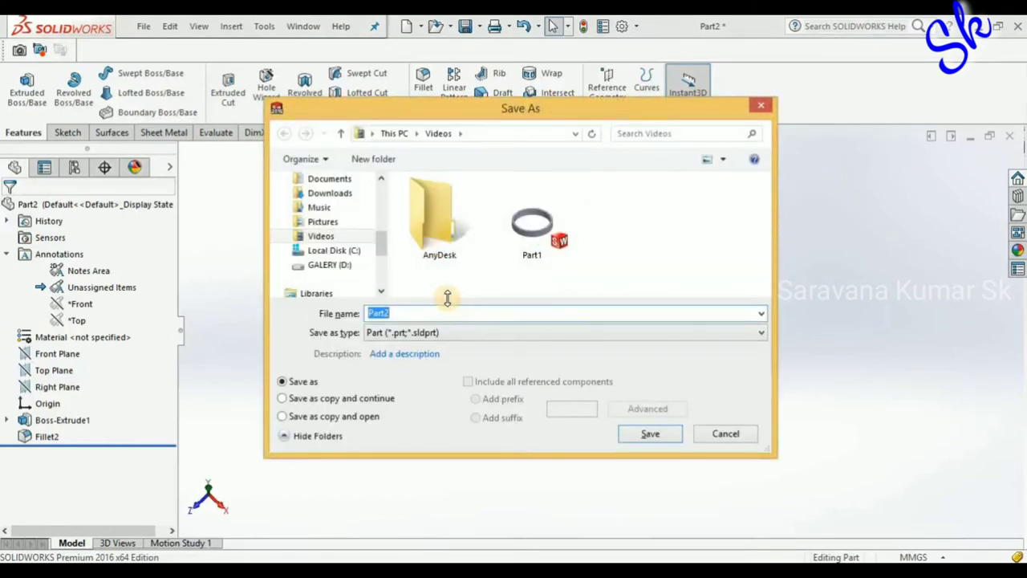
text(q)
key(Return)
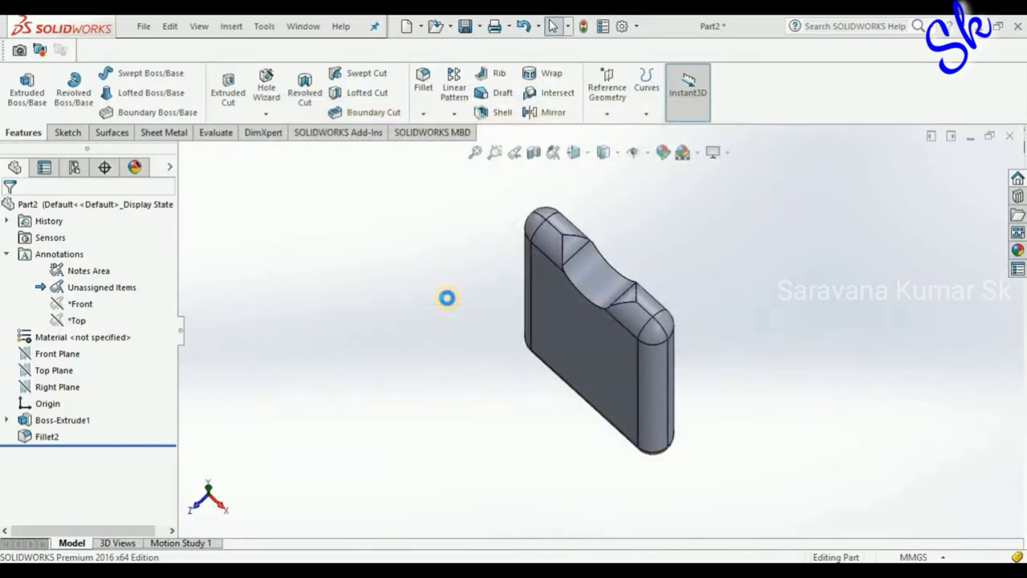
click(407, 24)
click(317, 383)
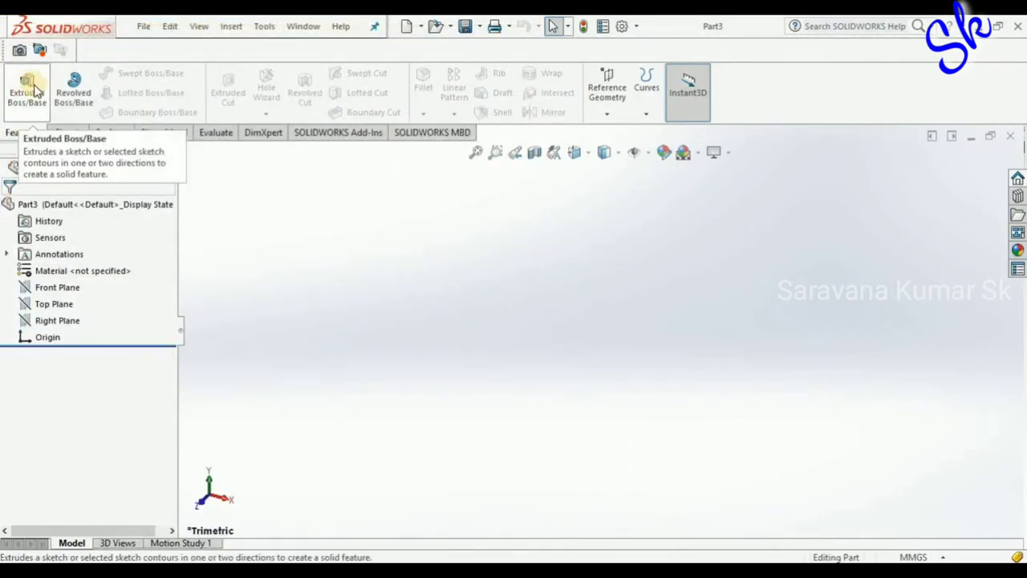
Sketch a centre rectangle at the origin on the Front Plane.
click(64, 132)
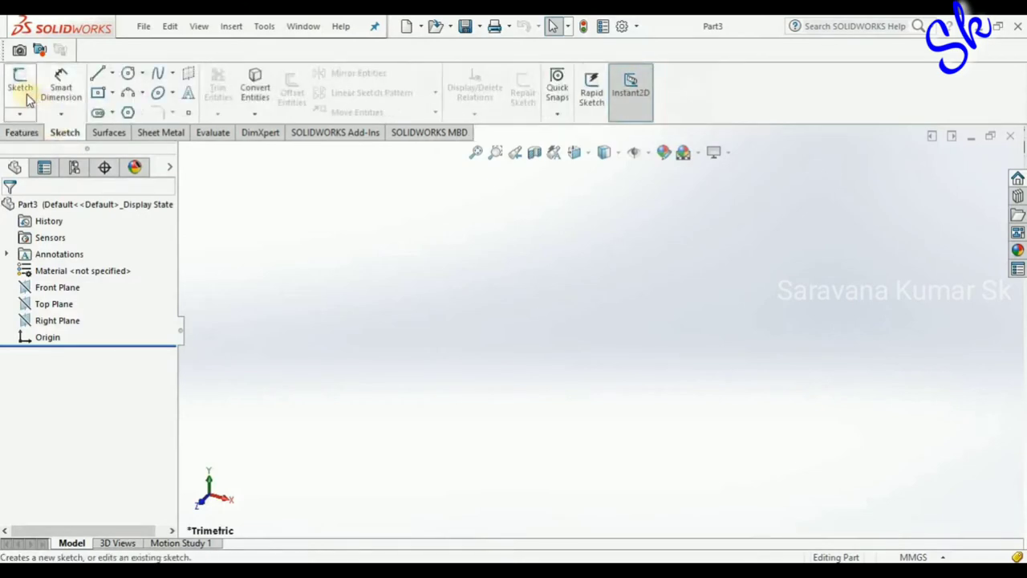
click(20, 91)
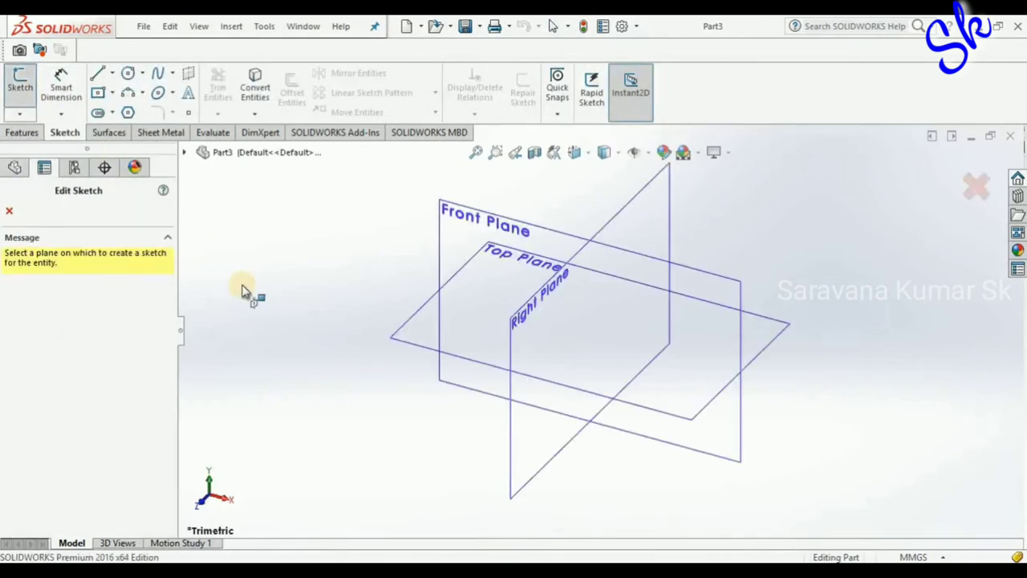
click(471, 223)
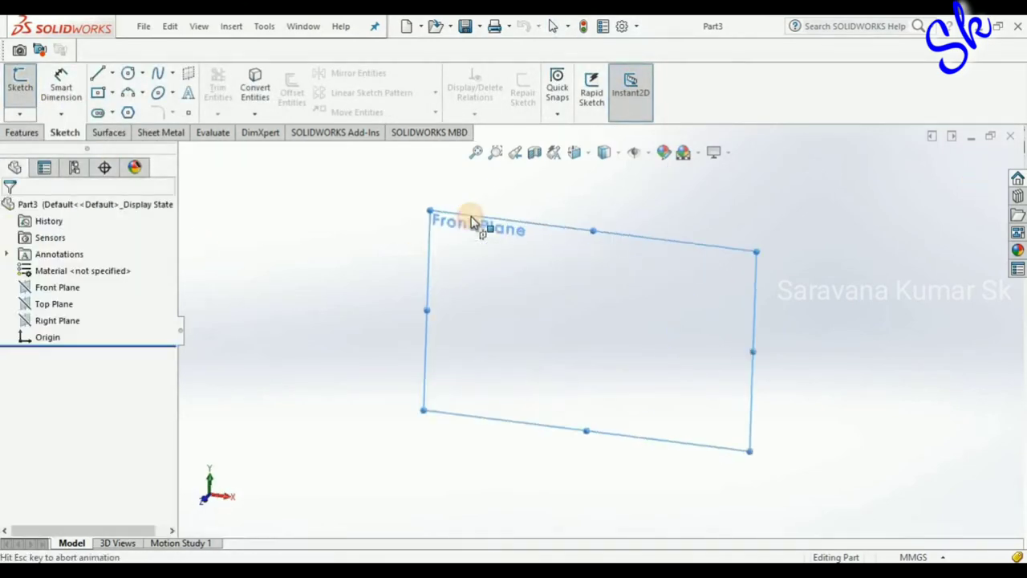
click(53, 287)
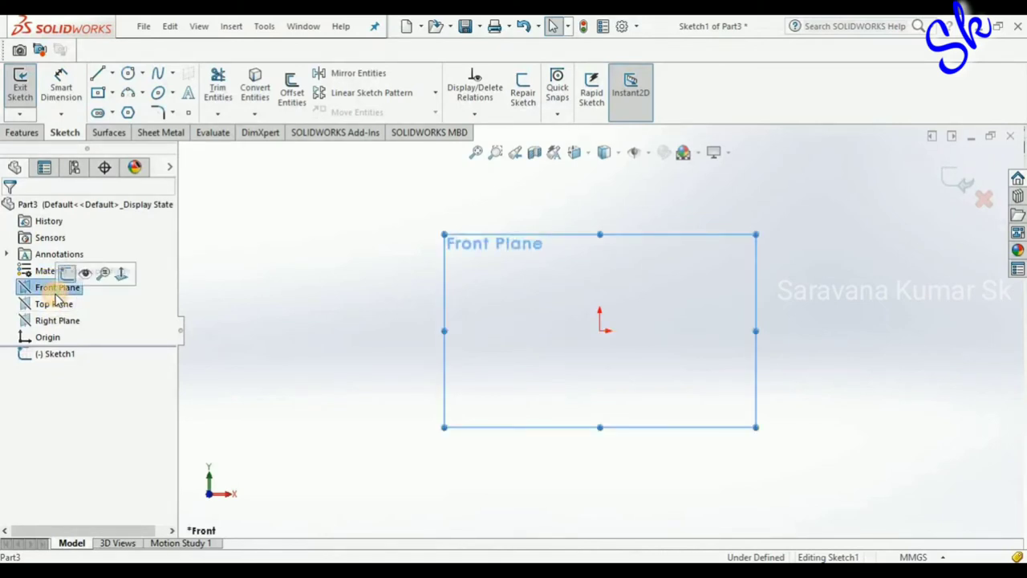
click(101, 92)
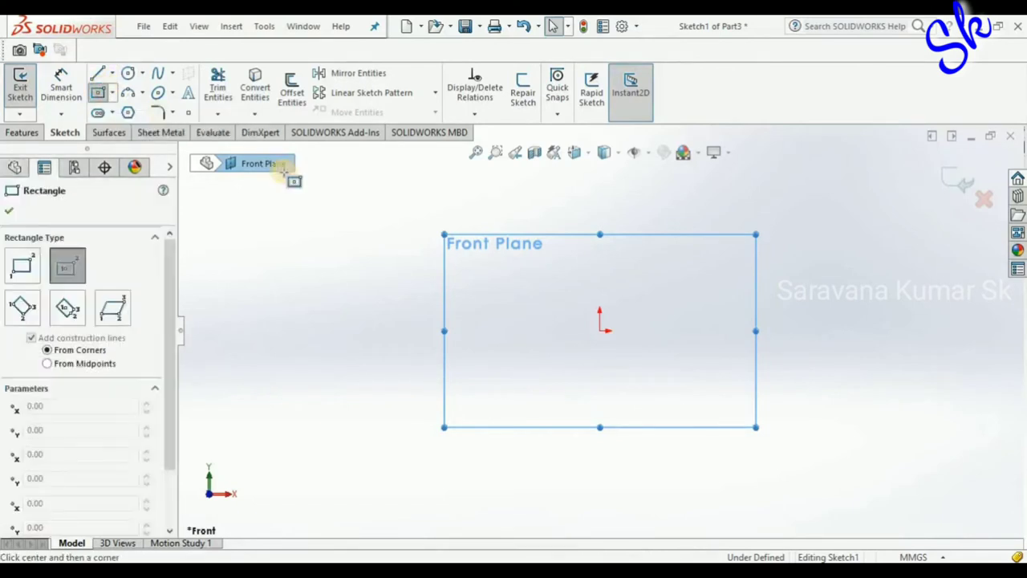
click(600, 329)
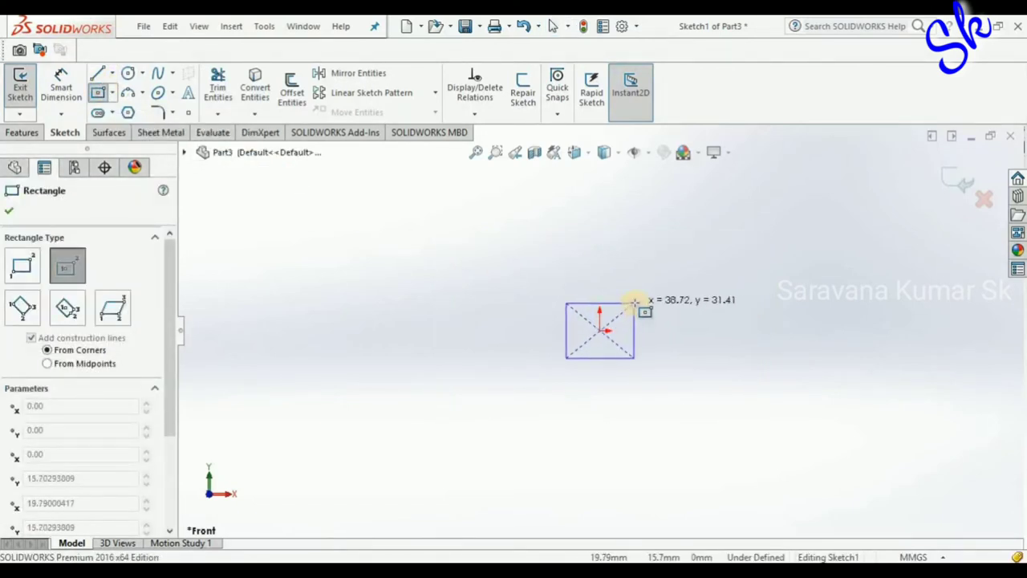
click(637, 302)
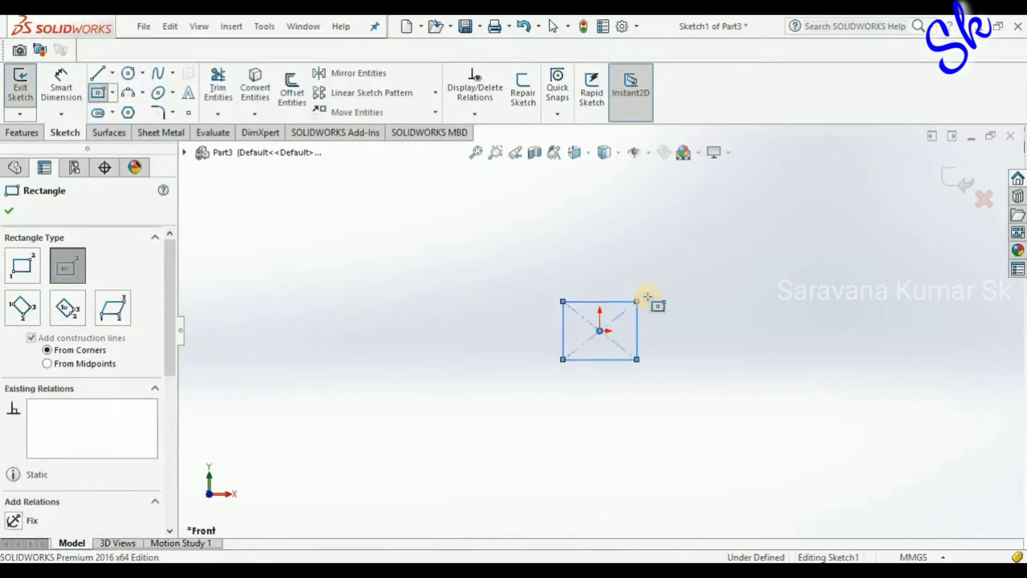
Extrude the rectangle Mid Plane to a 12 mm depth.
click(17, 131)
click(24, 94)
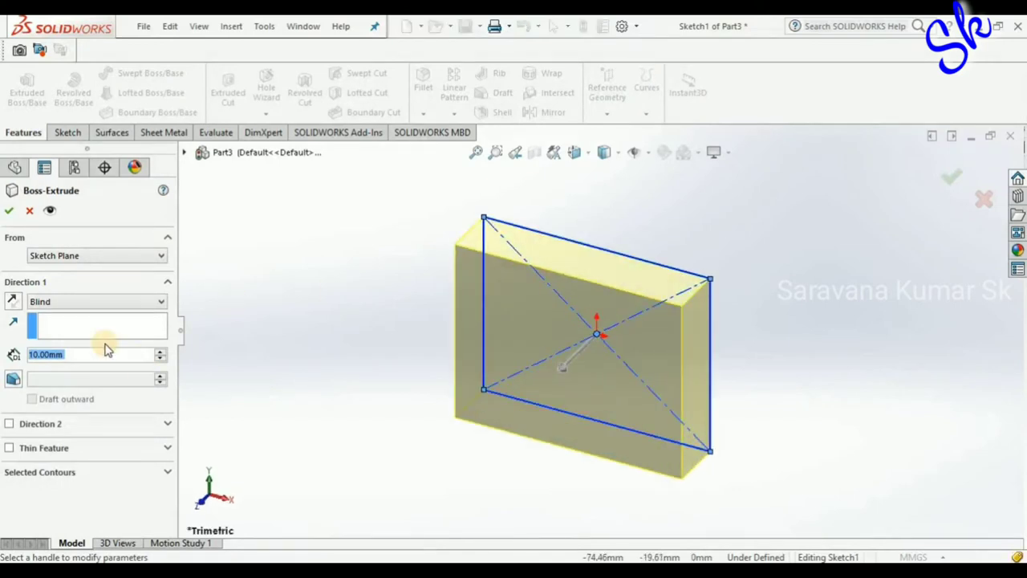
click(13, 301)
click(51, 303)
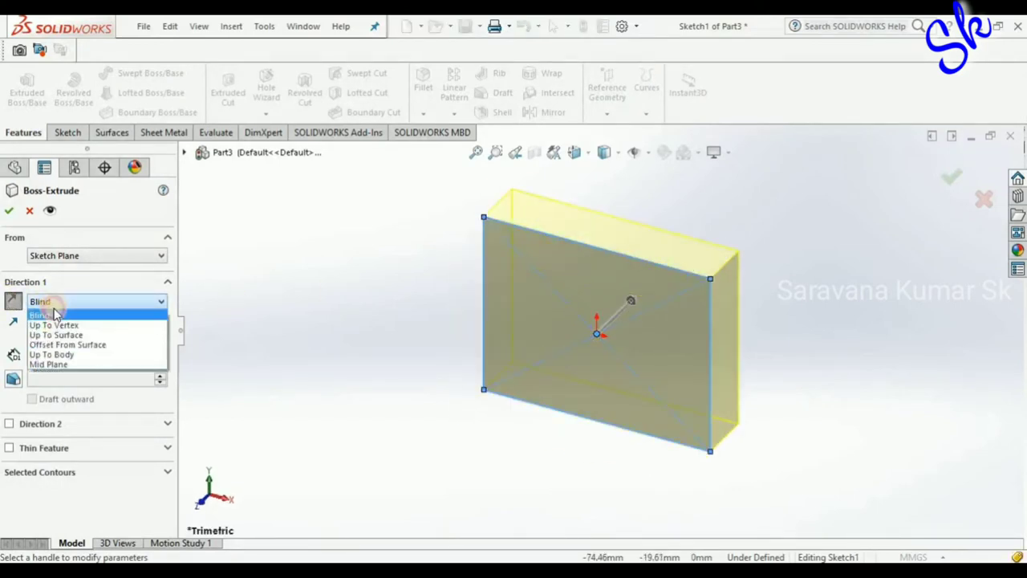
click(70, 365)
double_click(74, 354)
text(12)
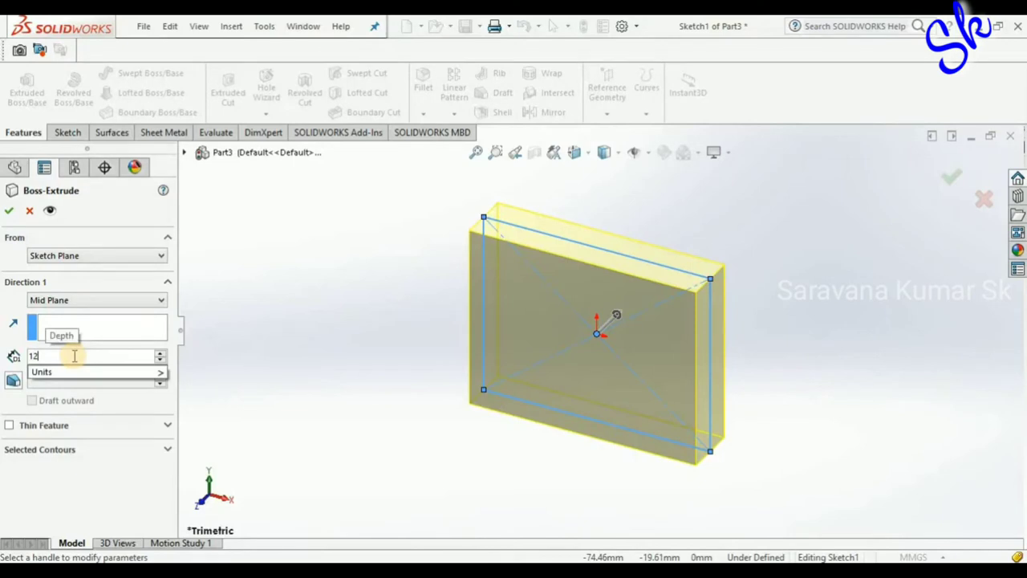
key(Return)
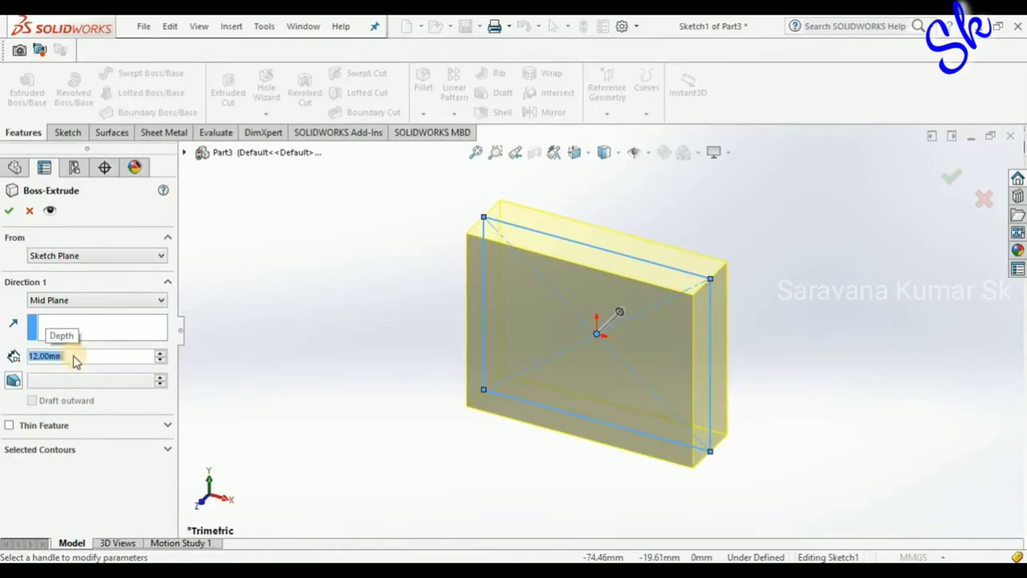
click(8, 211)
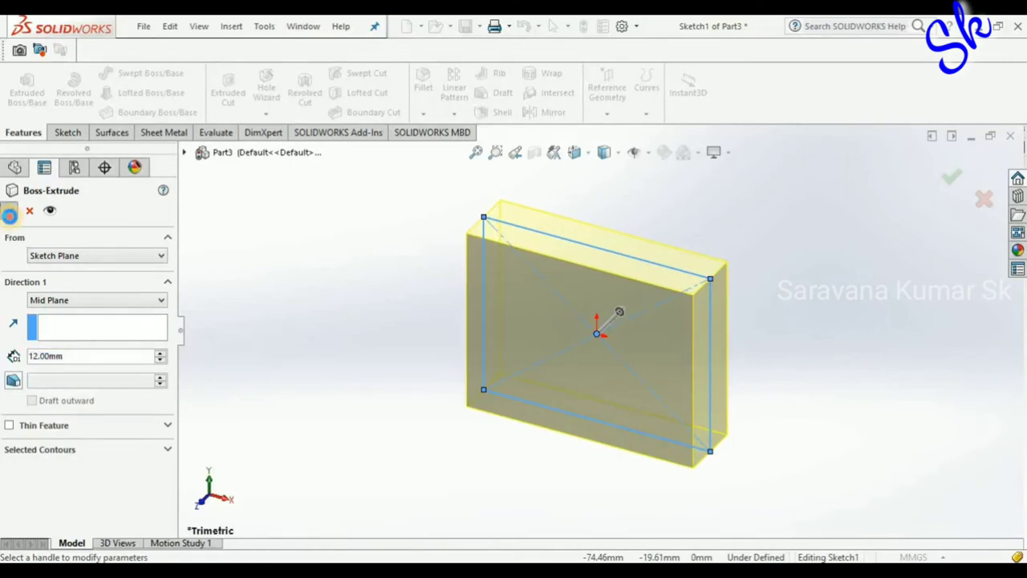
click(382, 260)
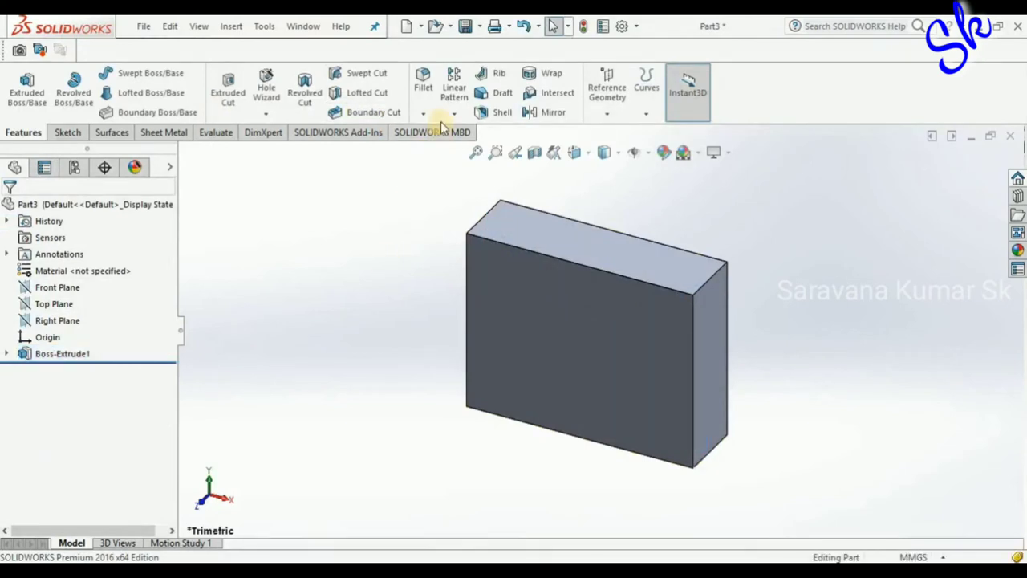
Fillet the block's four top edges with a 2 mm radius.
click(543, 257)
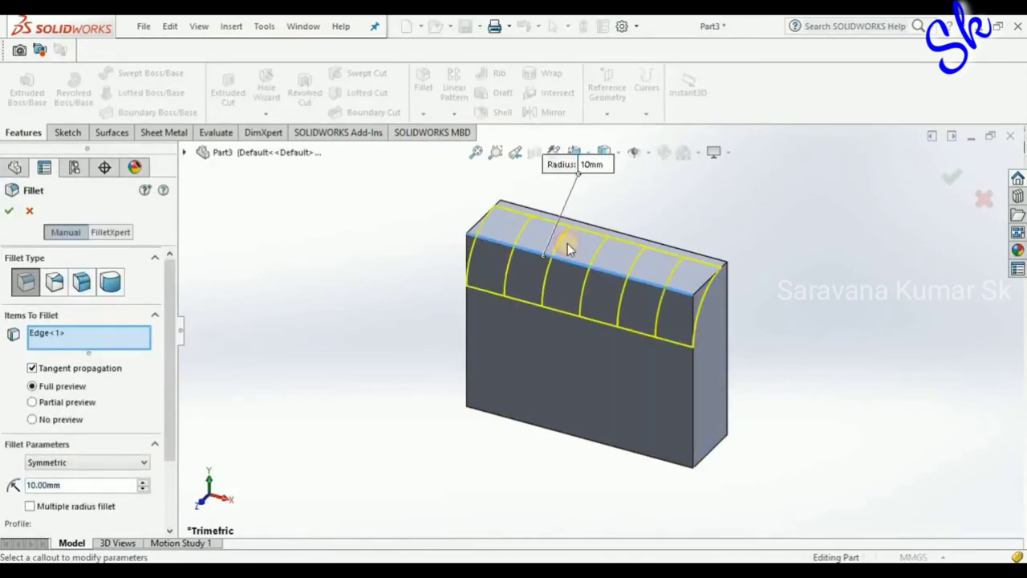
click(625, 234)
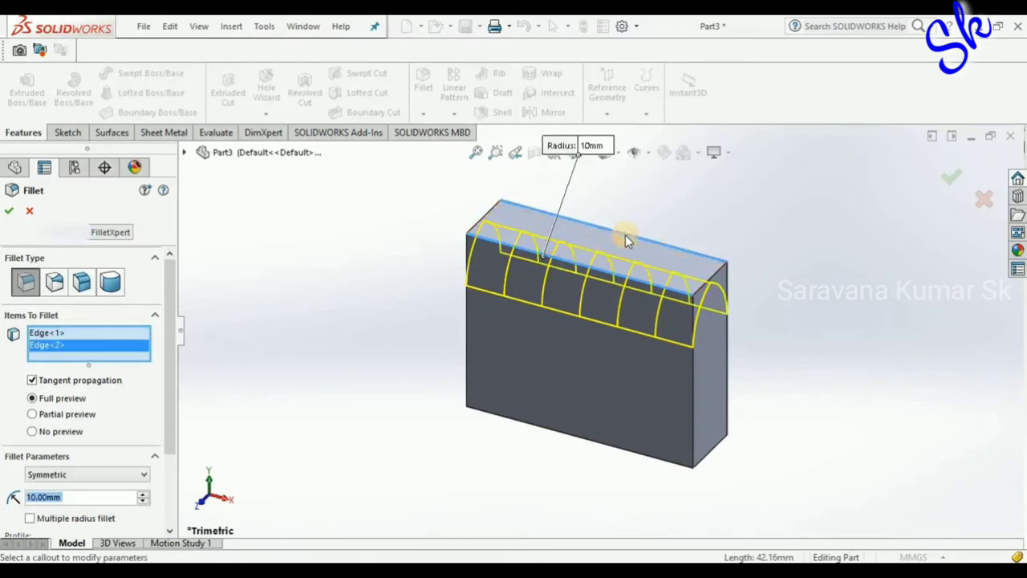
click(706, 286)
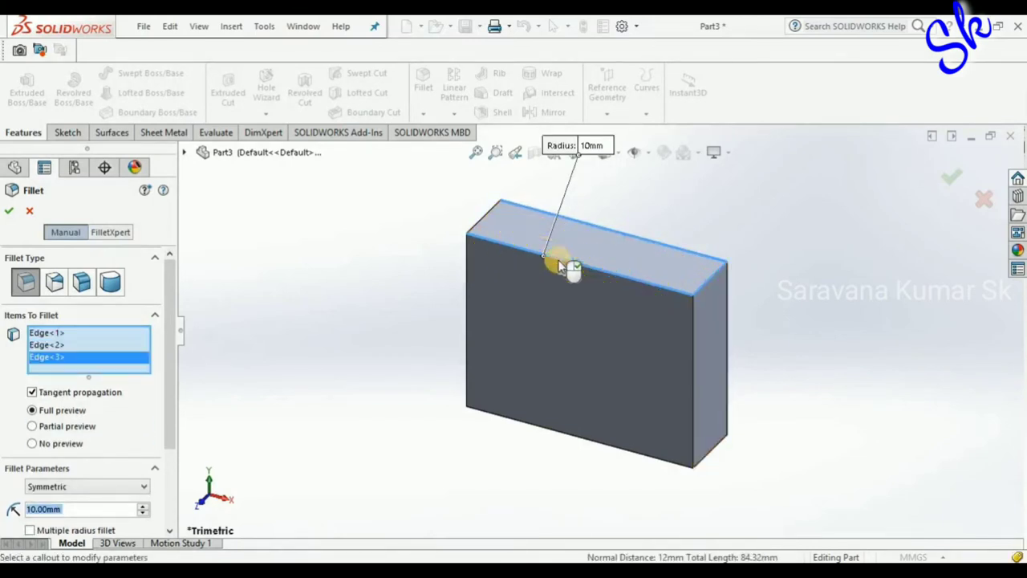
click(482, 226)
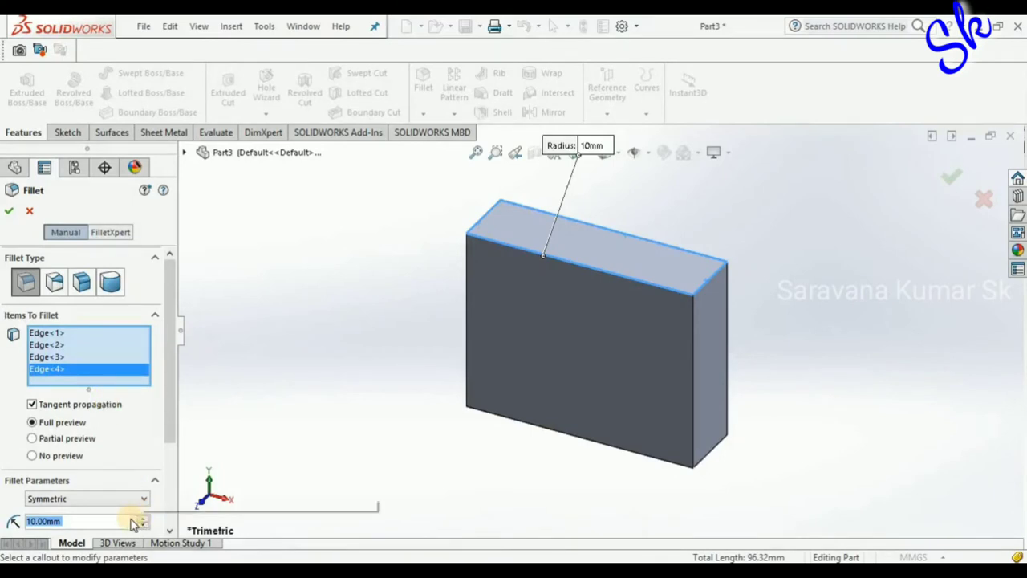
text(2)
key(Return)
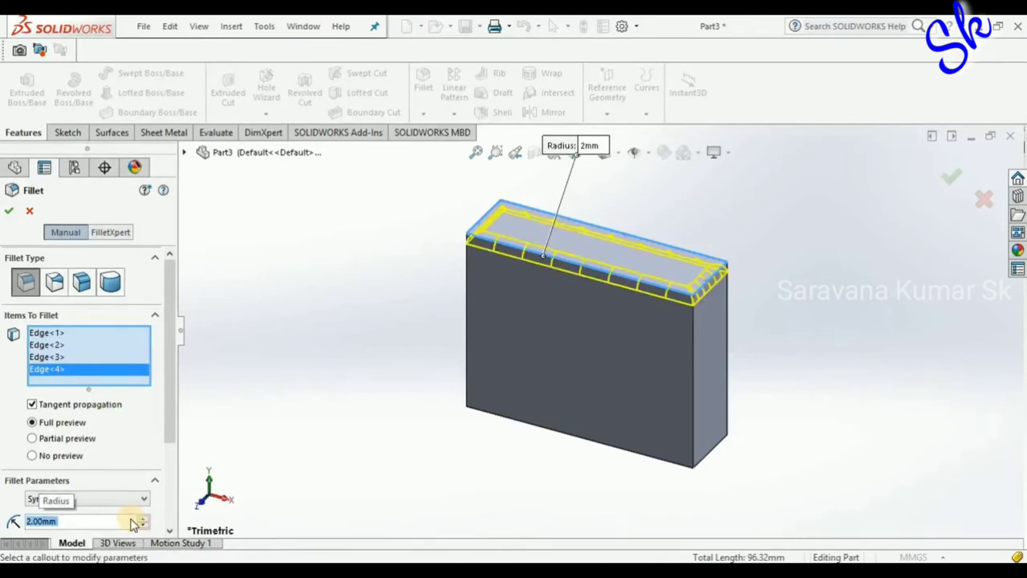
click(8, 213)
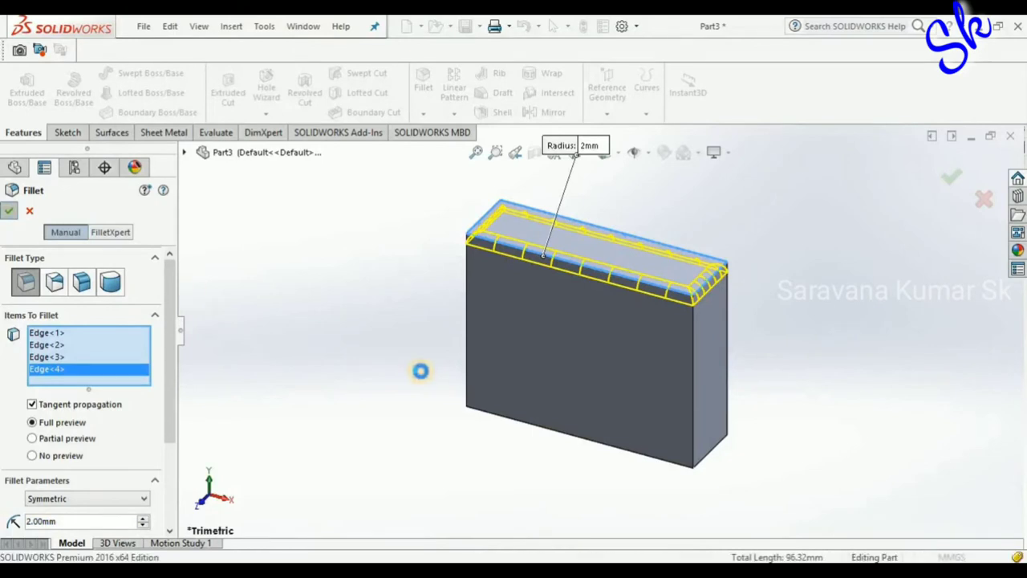
View the block's front face head-on with Normal To.
click(574, 350)
key(ctrl+8)
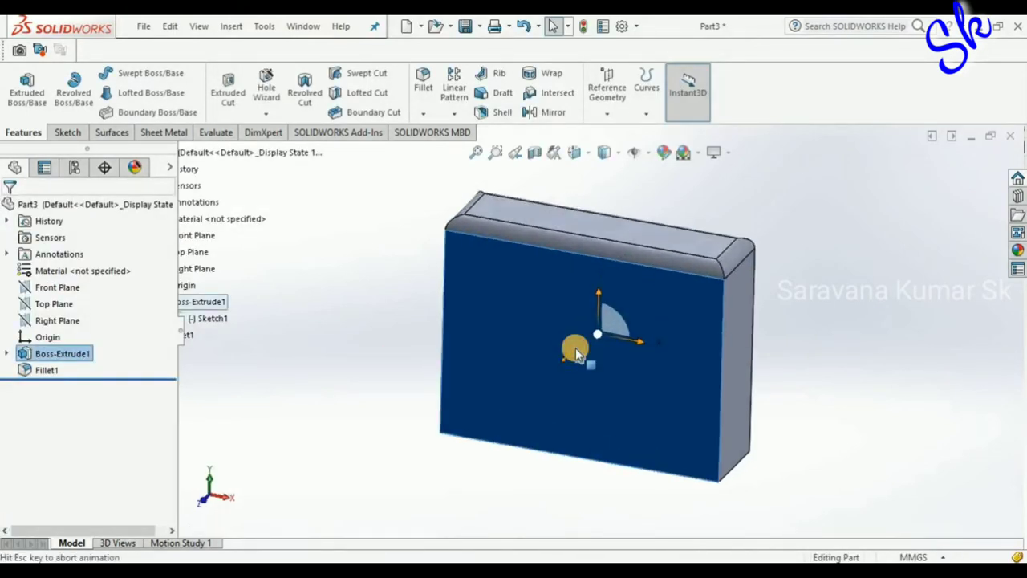
click(272, 355)
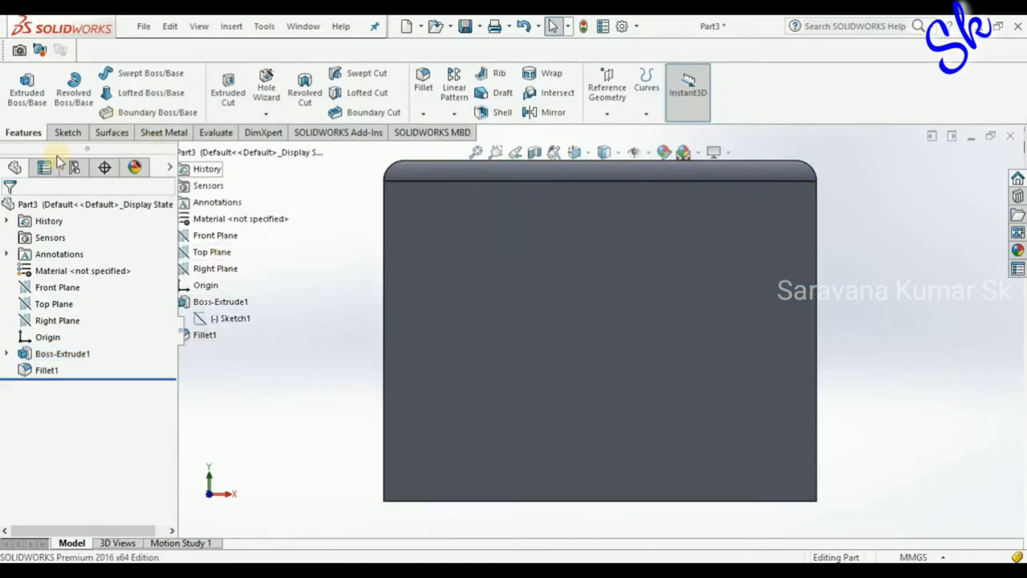
Sketch a circle centred at the origin on the block's front face.
click(66, 133)
click(10, 86)
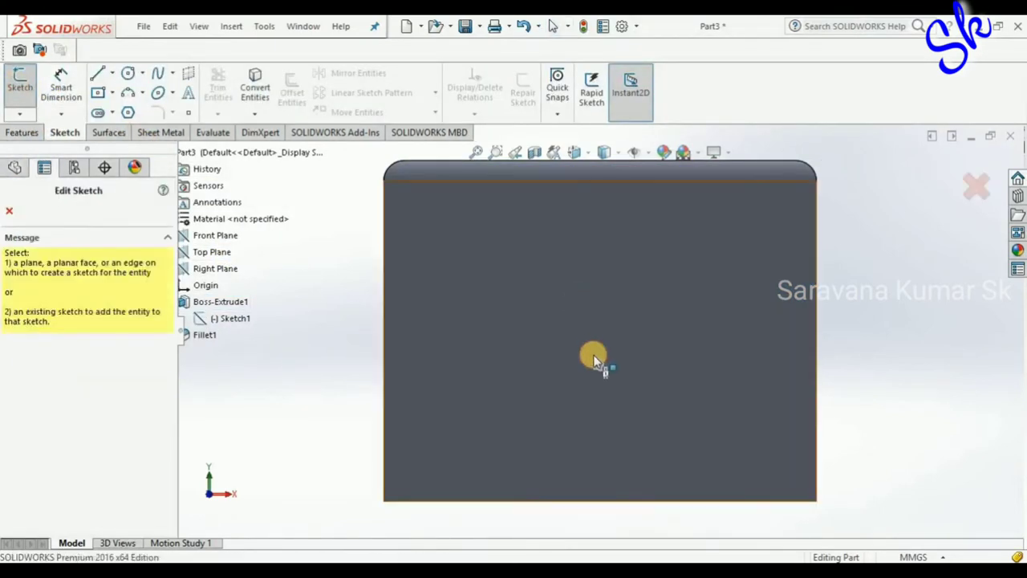
click(594, 376)
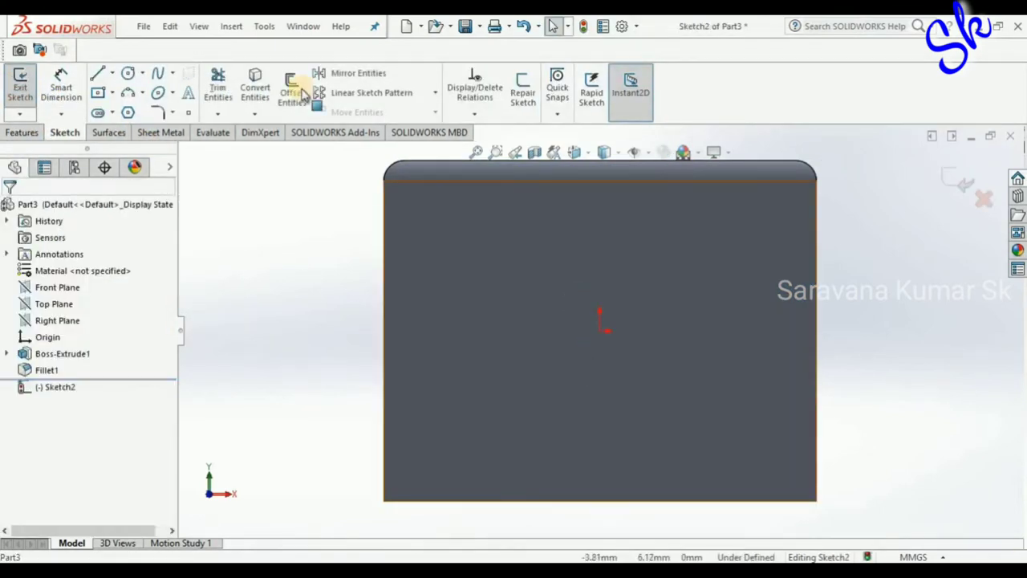
click(127, 73)
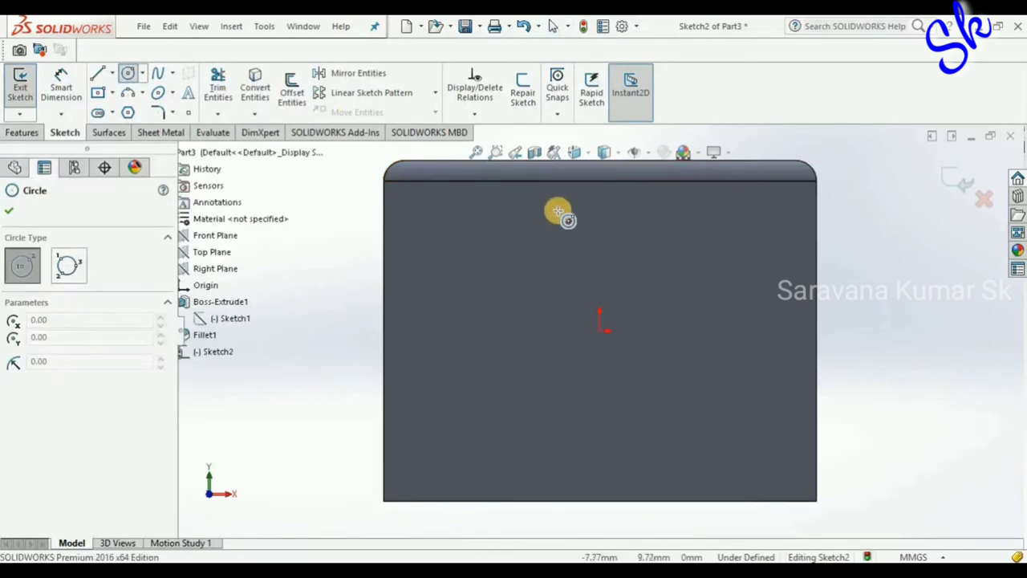
click(599, 328)
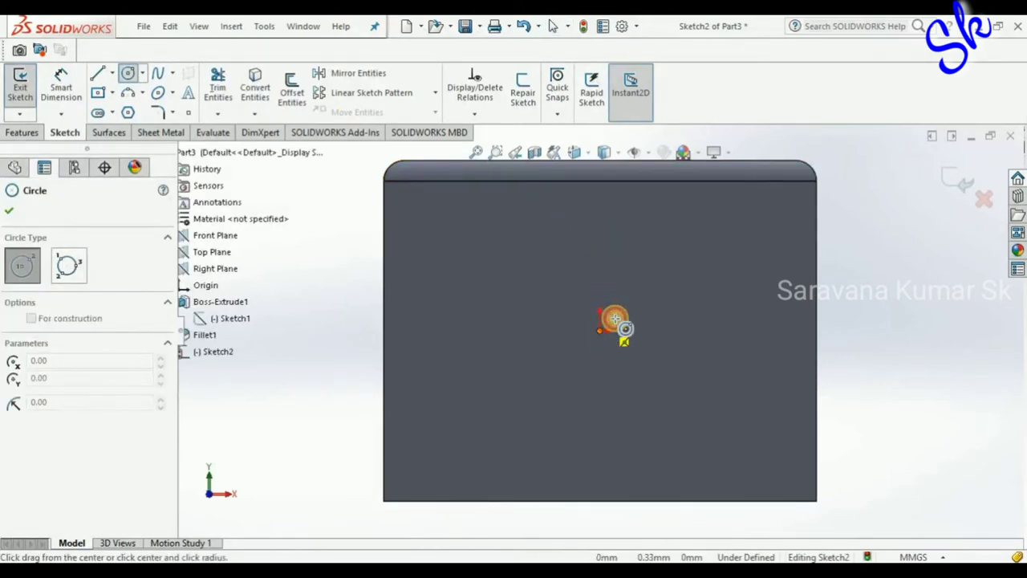
click(622, 311)
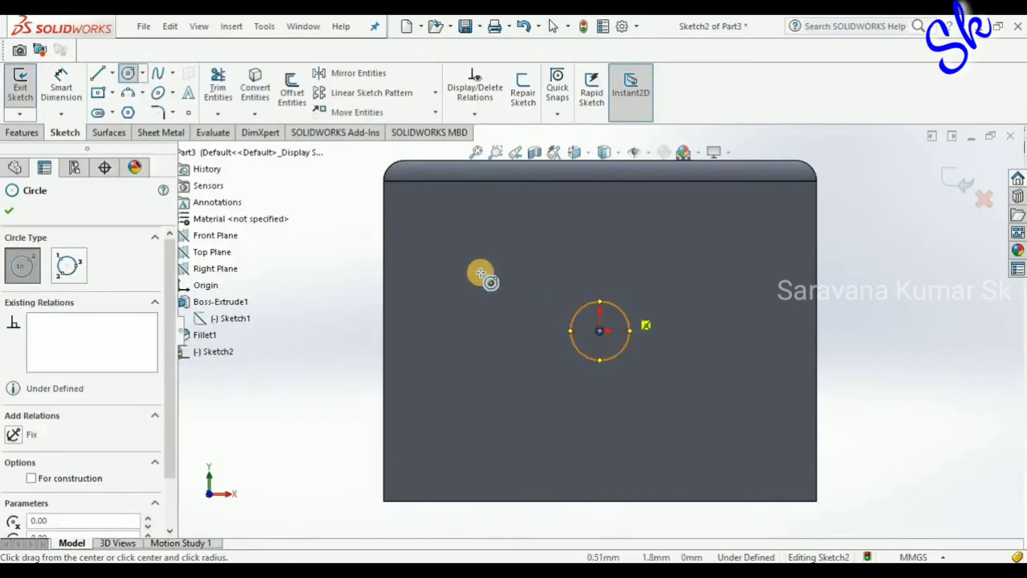
click(7, 211)
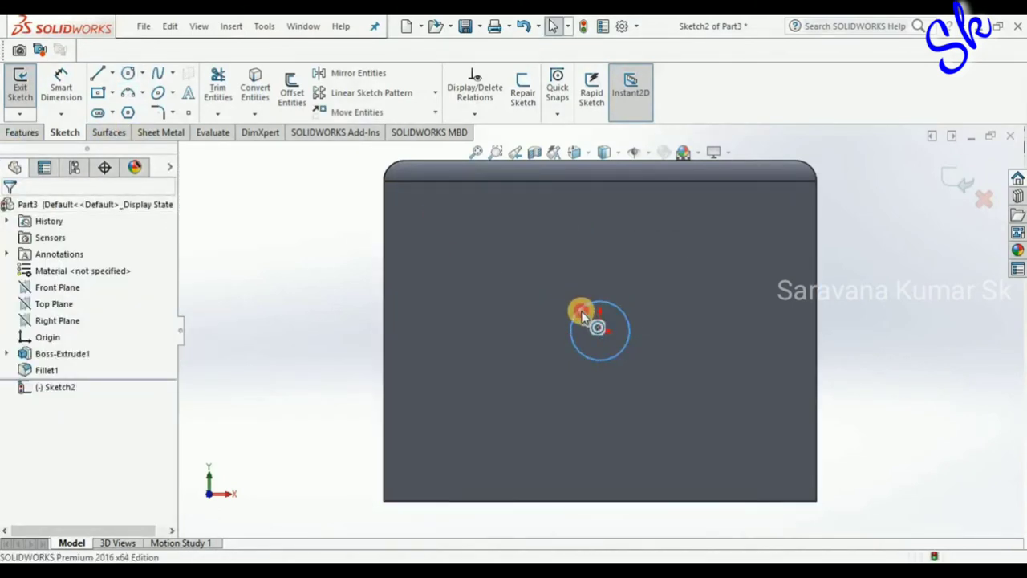
drag(581, 311, 587, 253)
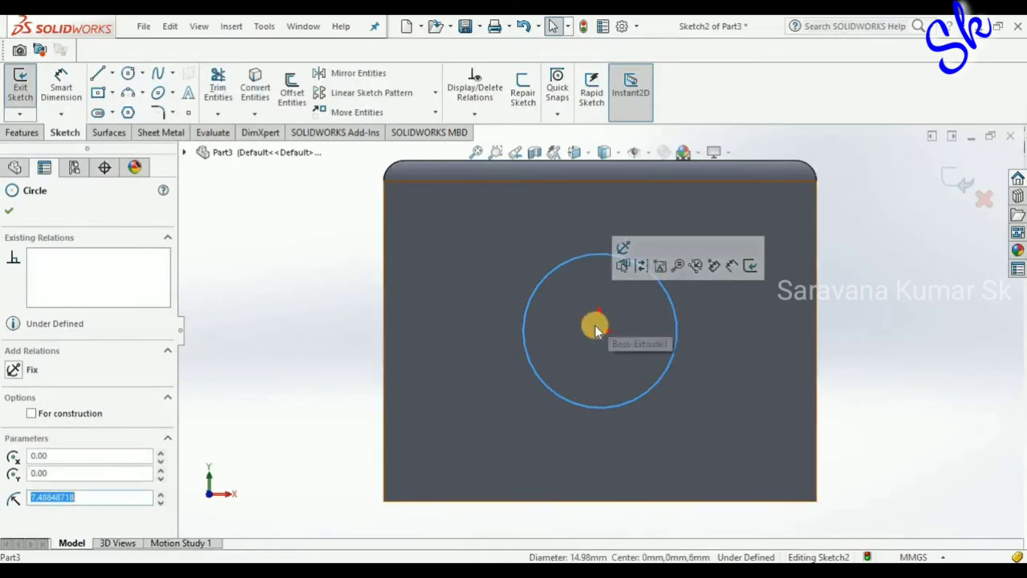
Delete the centre point's coincident relation and move the circle up above the origin.
mouse_move(599, 325)
mouse_down()
mouse_move(594, 267)
mouse_move(596, 328)
mouse_up()
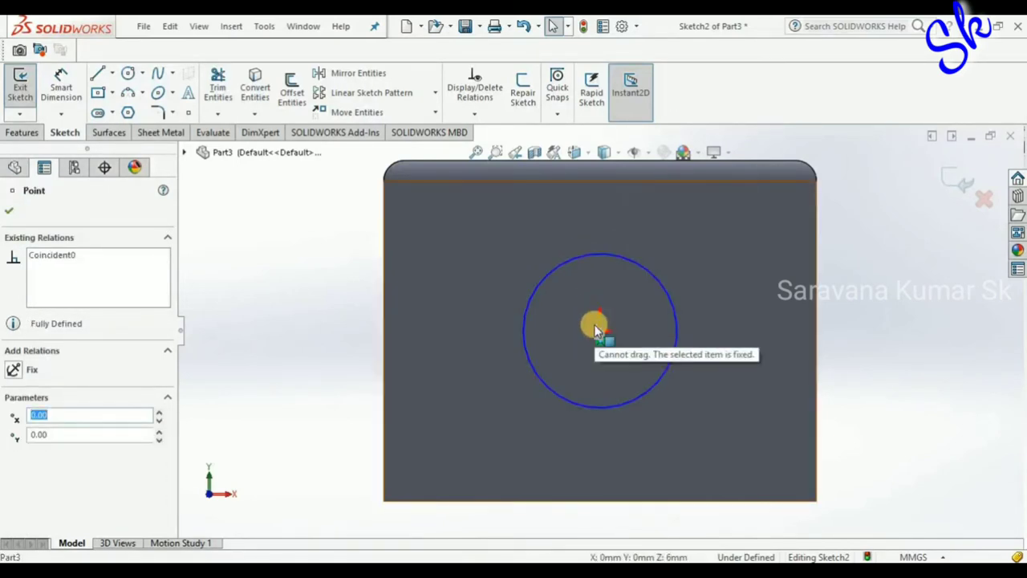
right_click(602, 339)
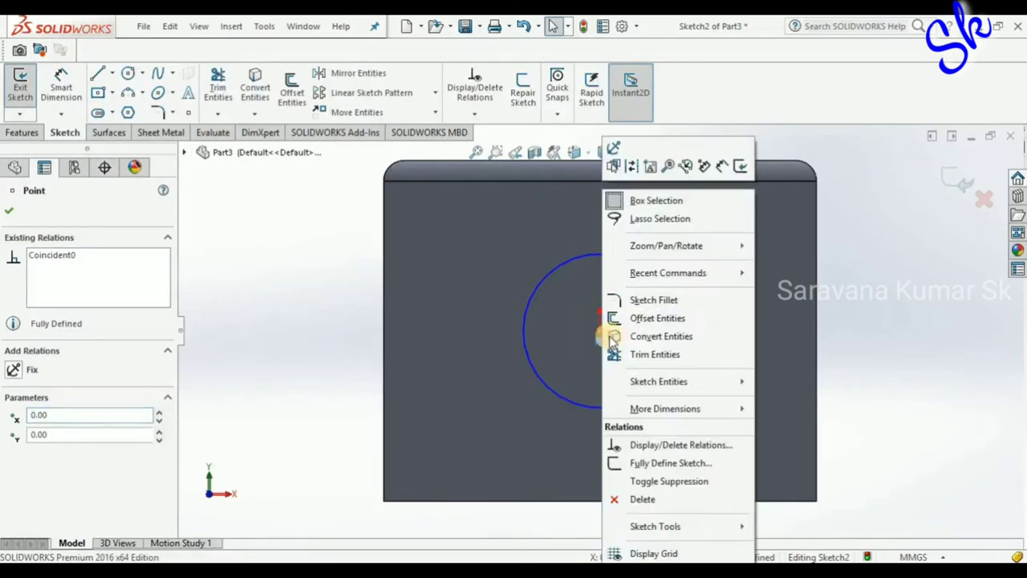
click(634, 499)
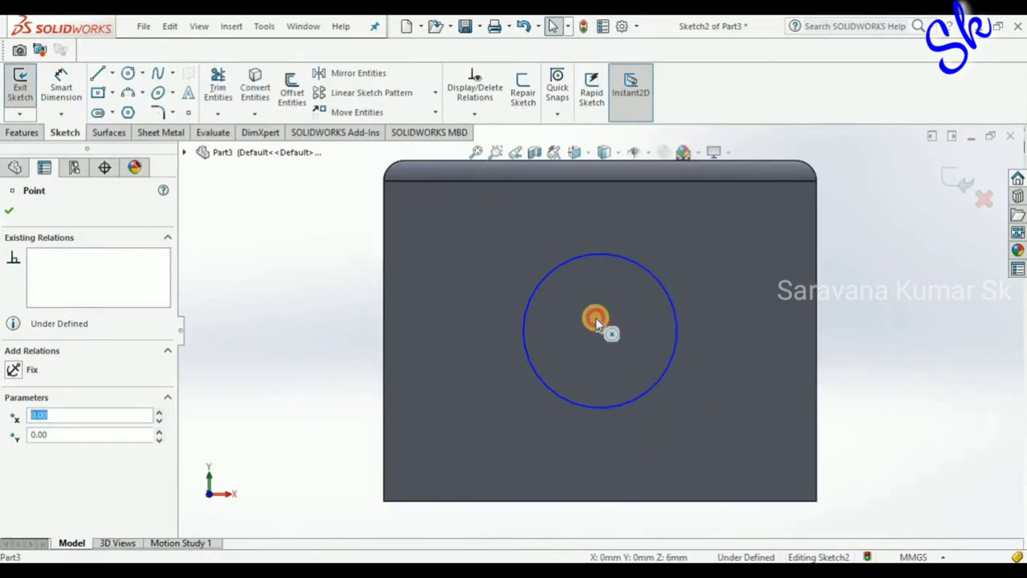
drag(602, 329, 599, 278)
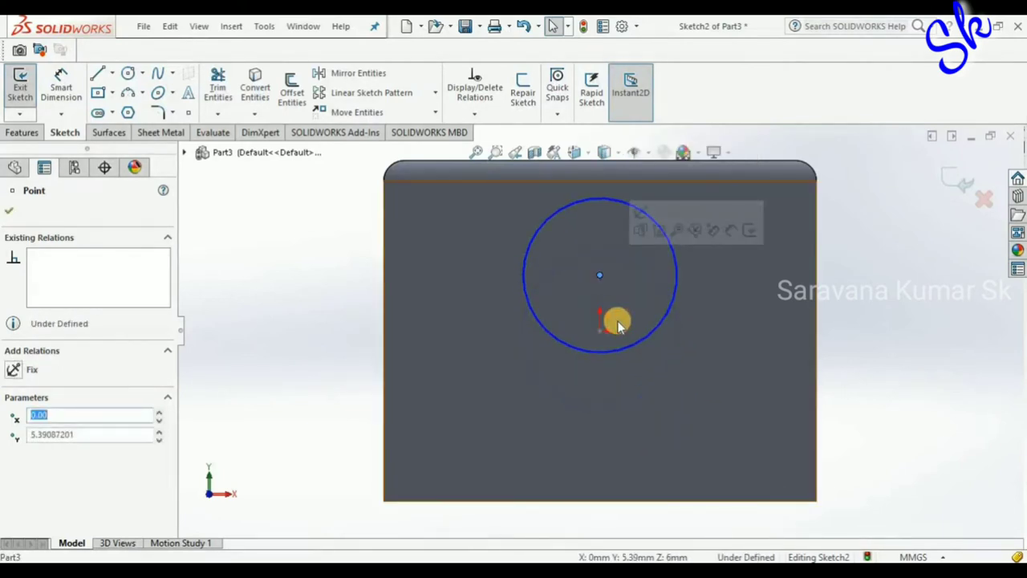
mouse_move(635, 344)
mouse_down()
mouse_move(621, 304)
mouse_move(610, 303)
mouse_up()
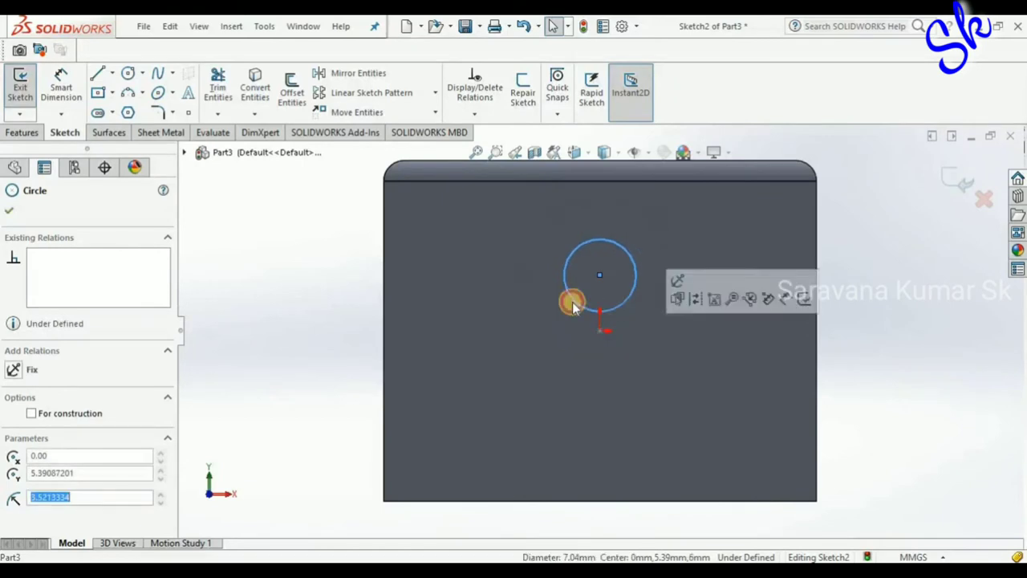
Dimension the circle's diameter to 3 mm.
click(61, 87)
click(636, 287)
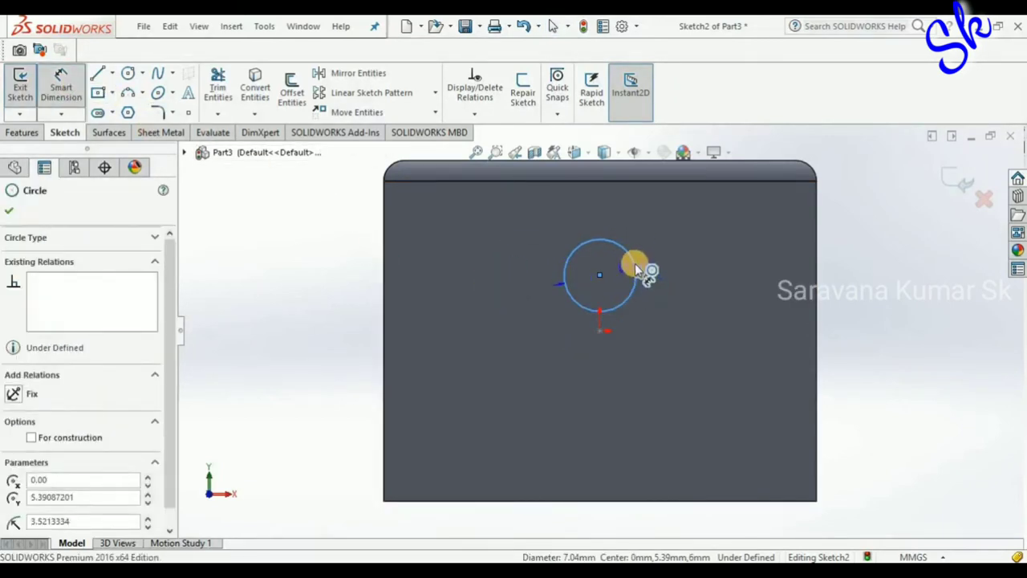
click(813, 149)
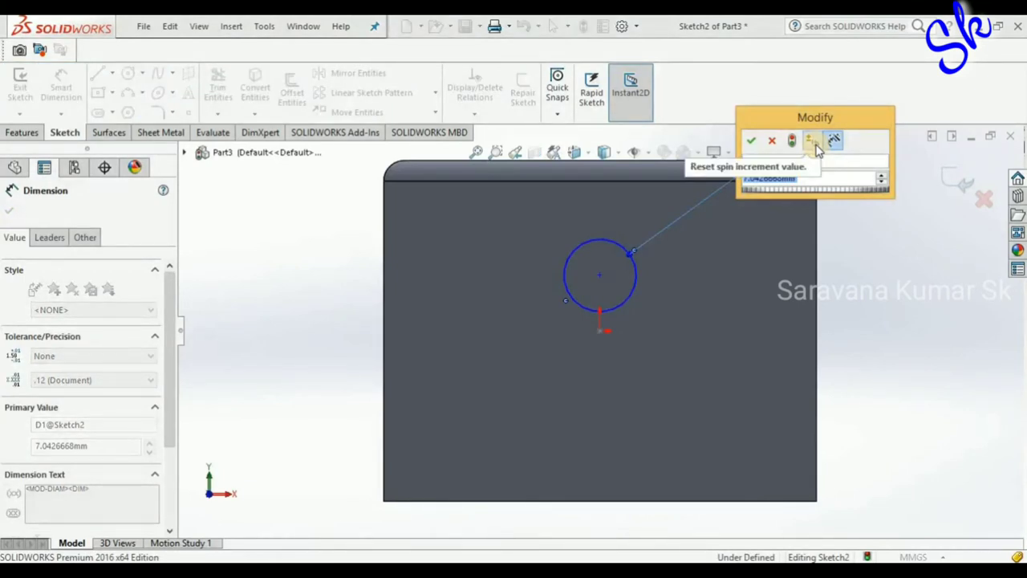
text(3)
key(Return)
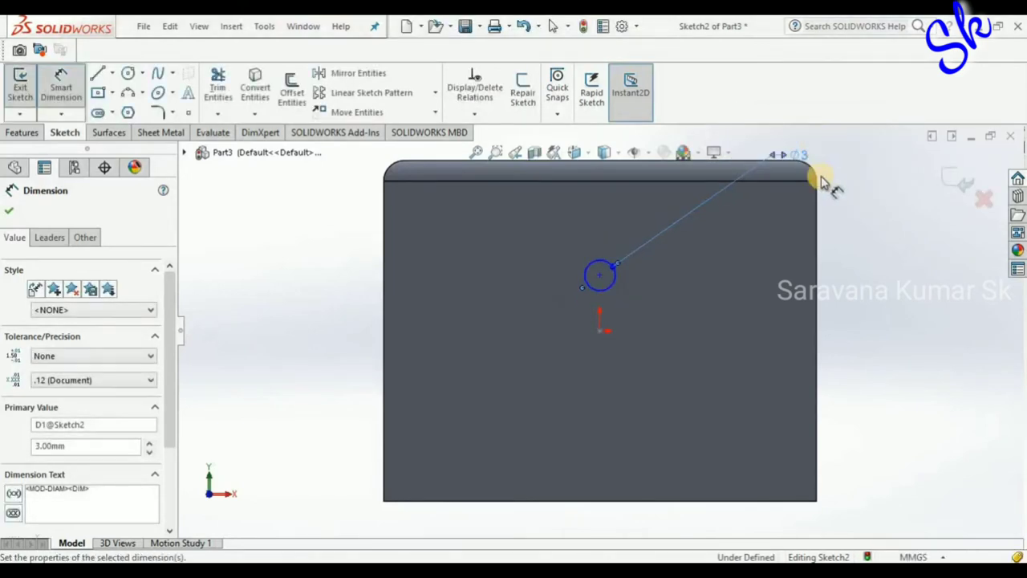
click(837, 238)
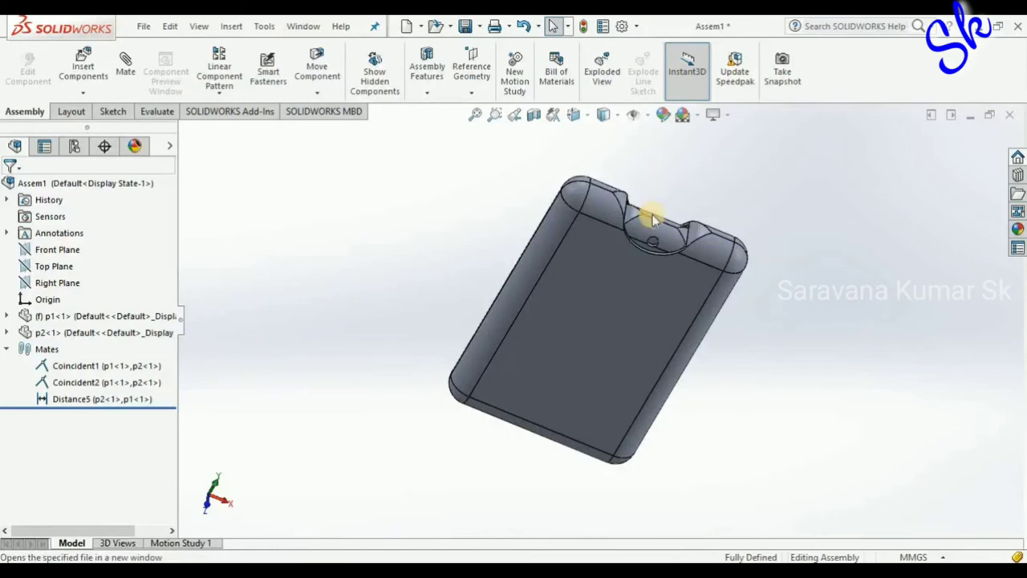
Switch to the front view and delete the Distance5 mate.
click(655, 223)
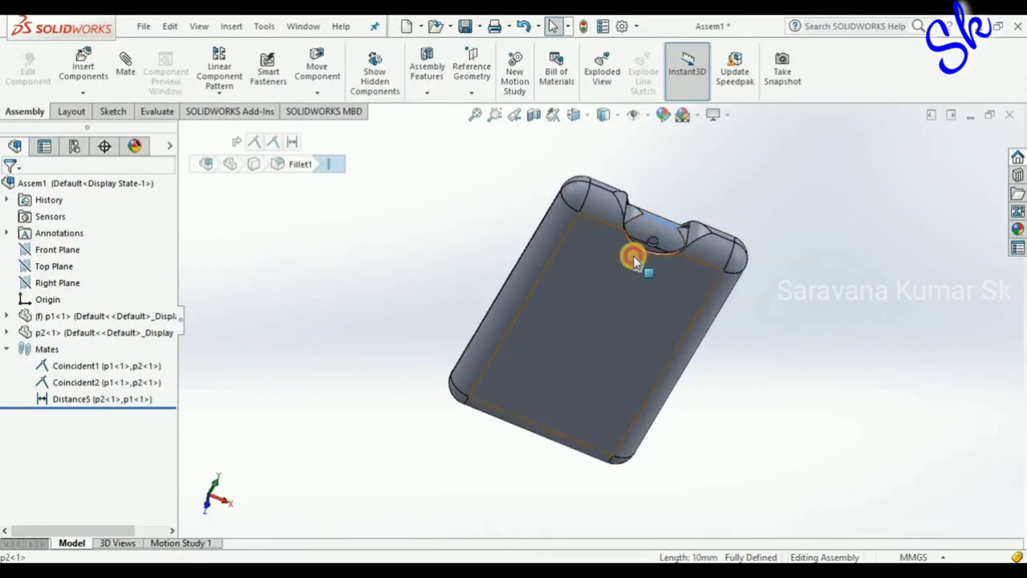
click(748, 197)
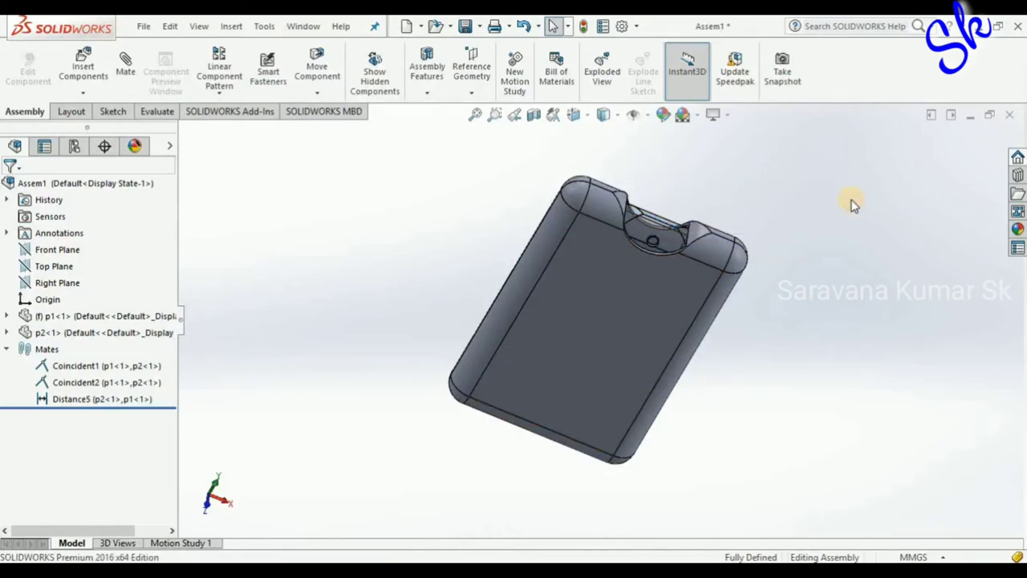
key(ctrl+1)
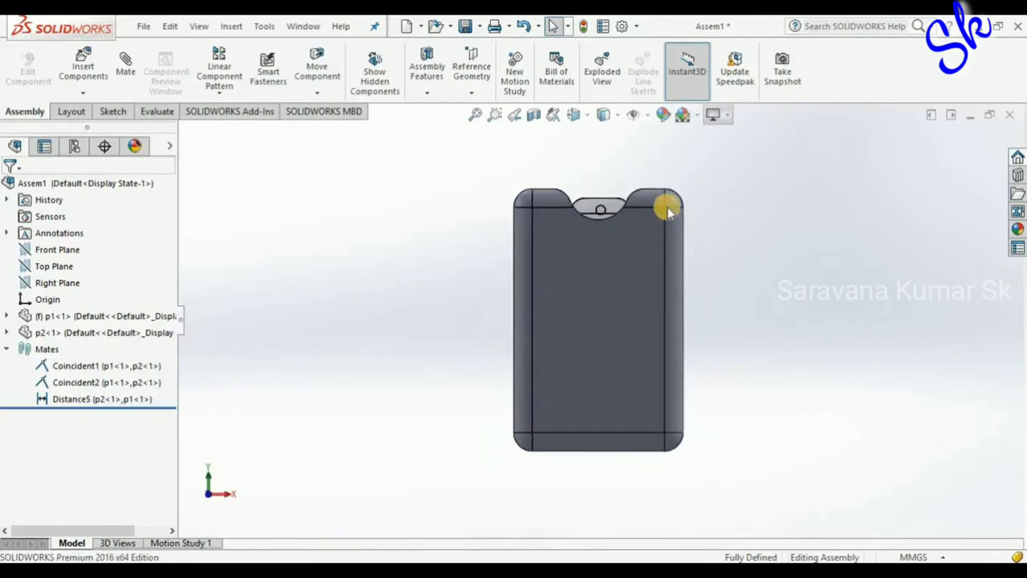
click(607, 207)
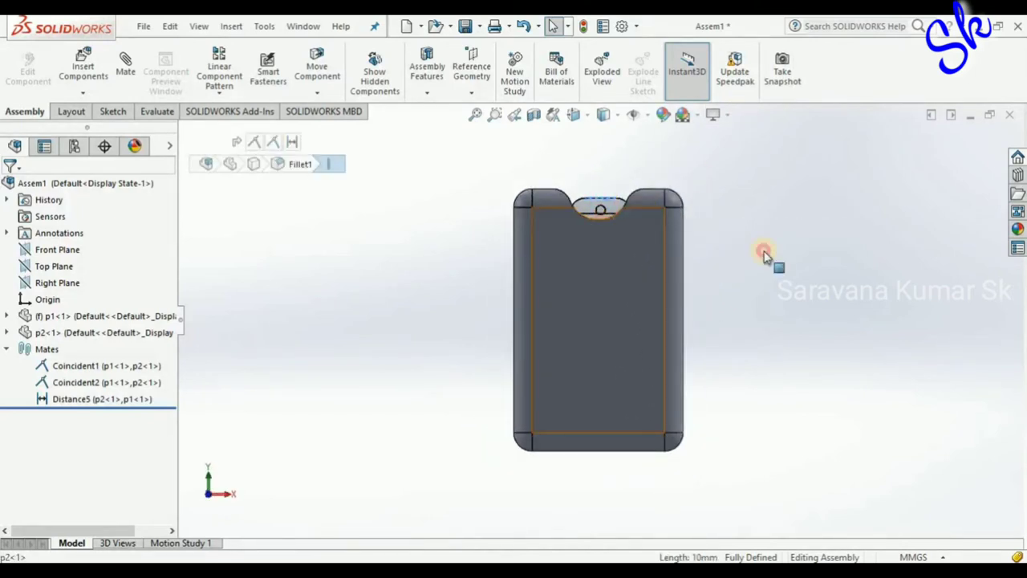
right_click(112, 399)
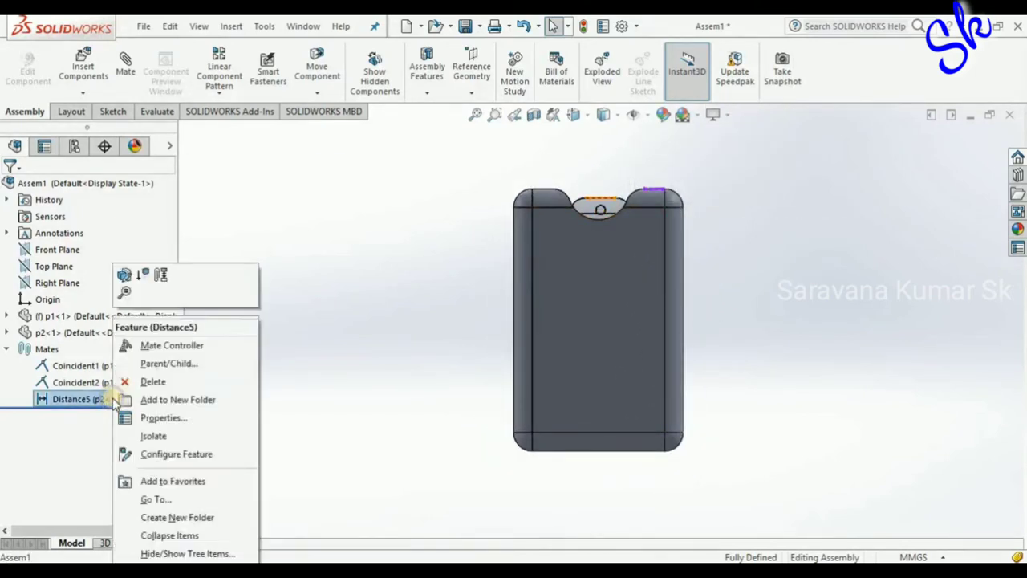
click(151, 382)
click(617, 220)
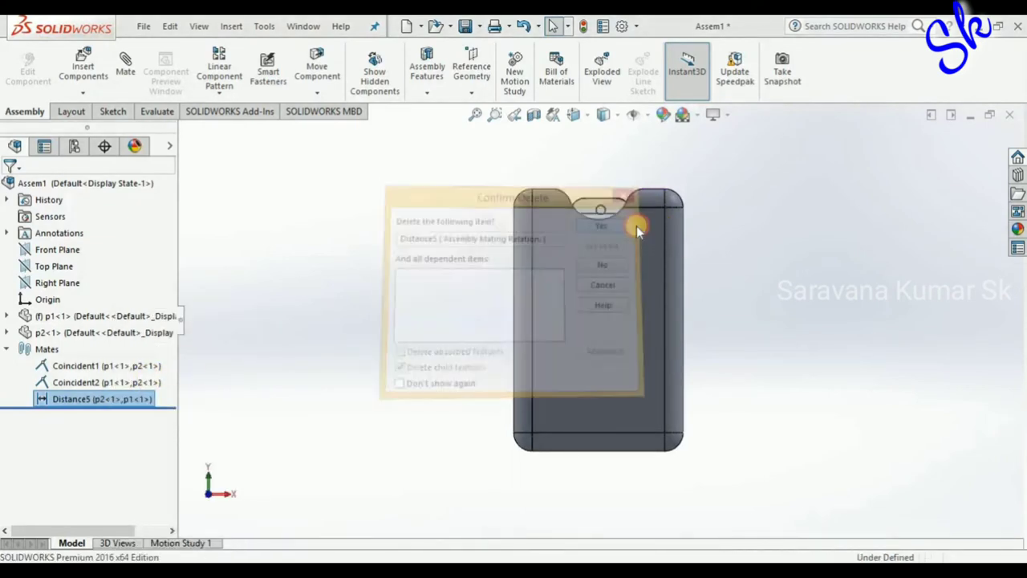
Drag the cap to confirm it now slides freely in the notch.
click(616, 203)
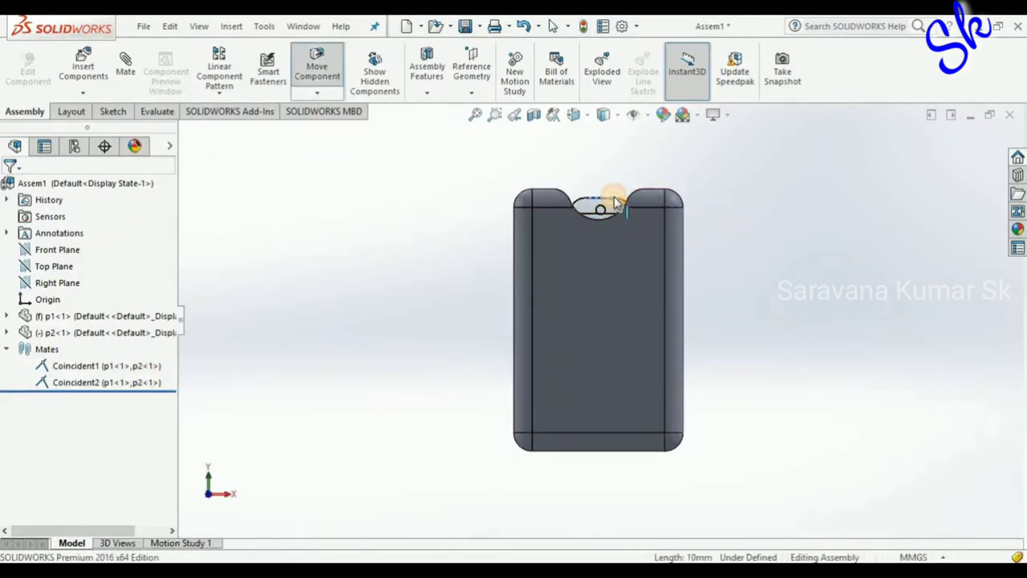
drag(615, 197, 613, 196)
key(Escape)
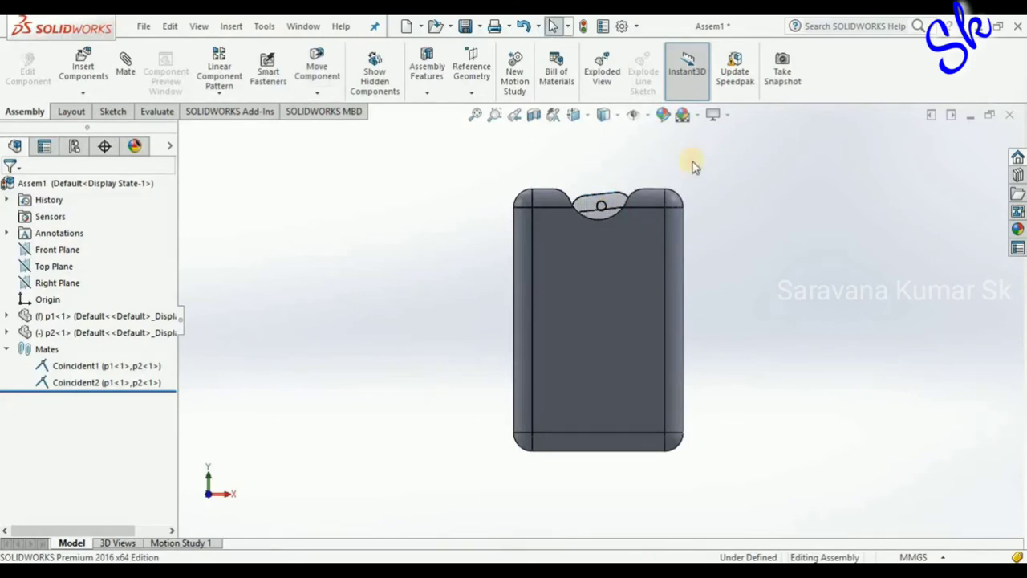
click(126, 64)
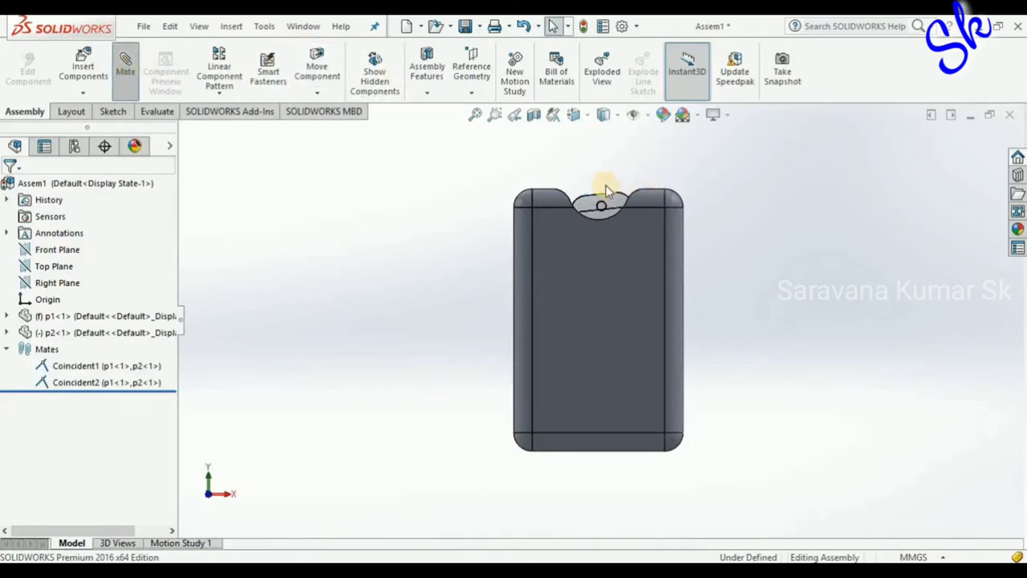
Mate the cap's top edge to the plate edge as a 3 mm limit distance with 0 mm minimum.
click(634, 191)
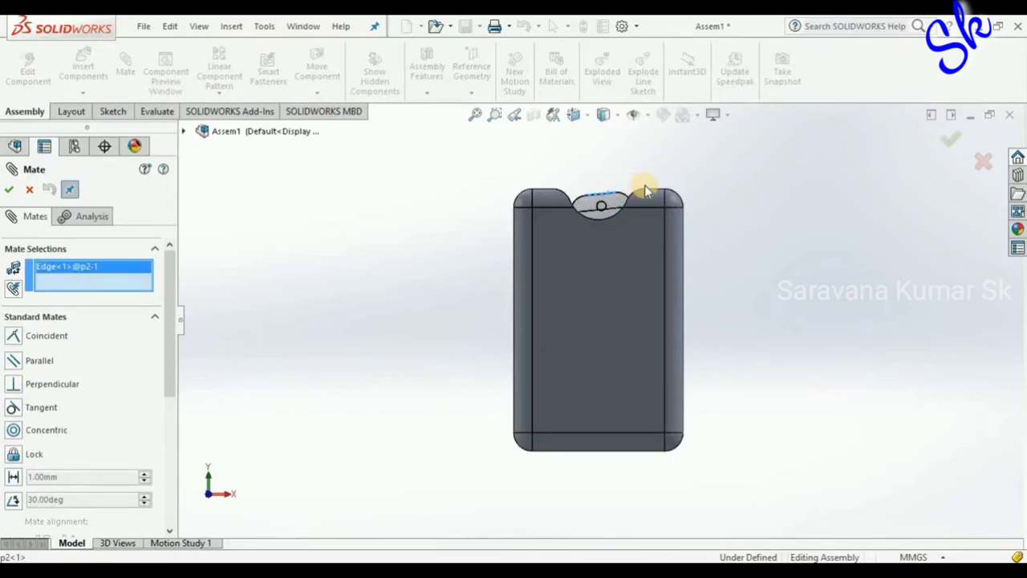
click(648, 194)
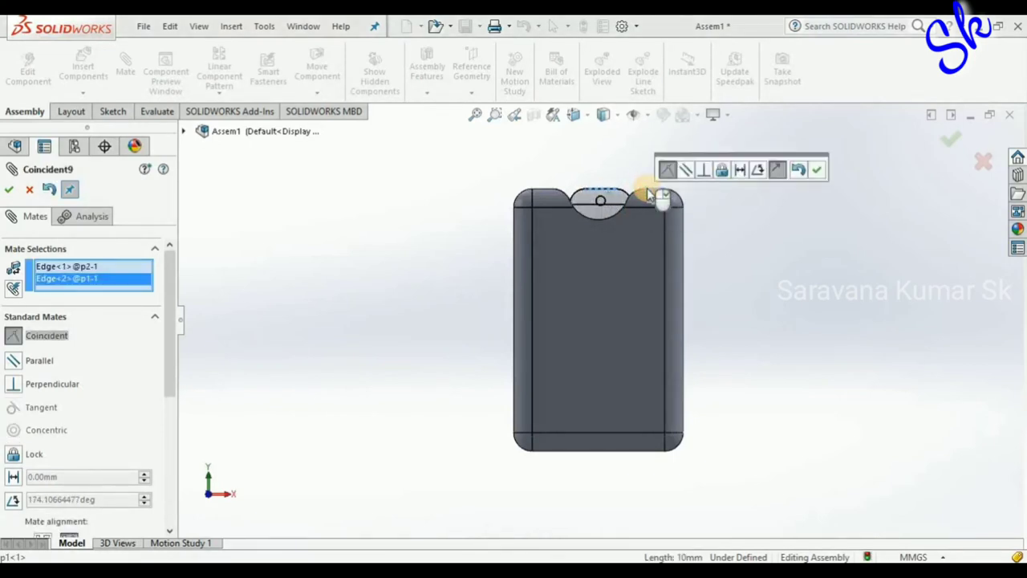
click(741, 170)
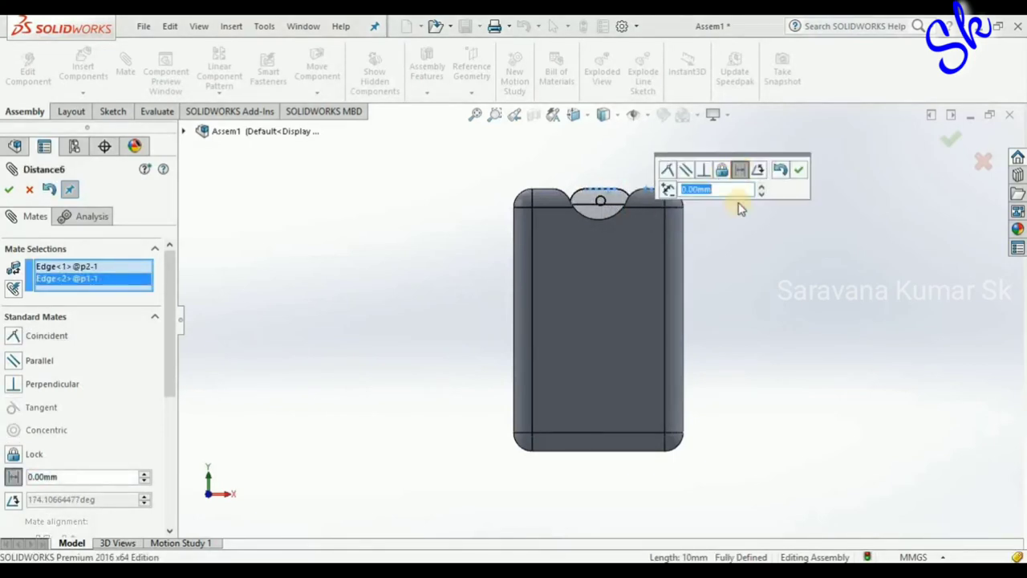
drag(168, 321, 152, 377)
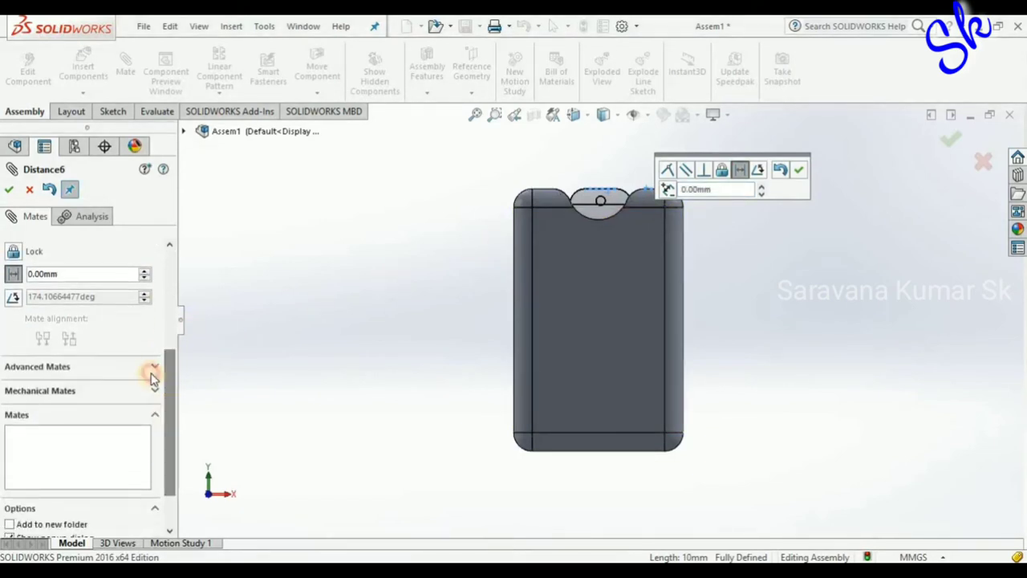
click(151, 369)
scroll(78, 290, up, 2)
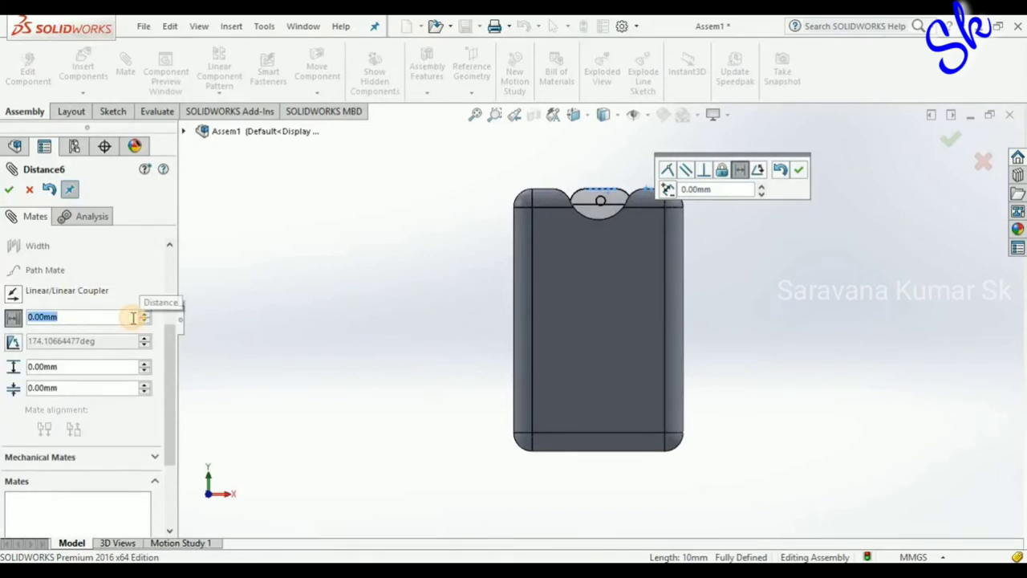
text(3)
key(Return)
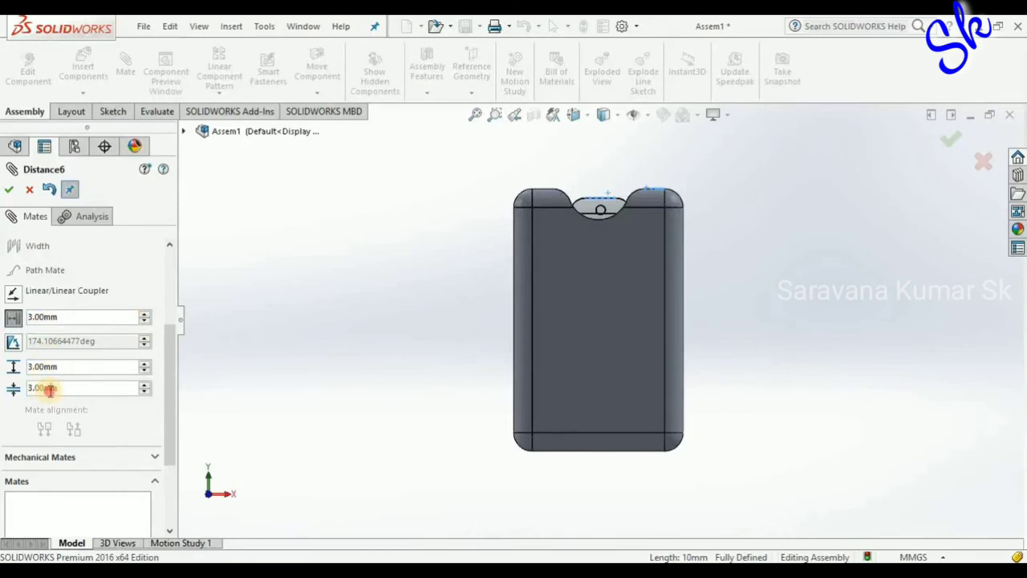
text(0)
key(Return)
click(8, 189)
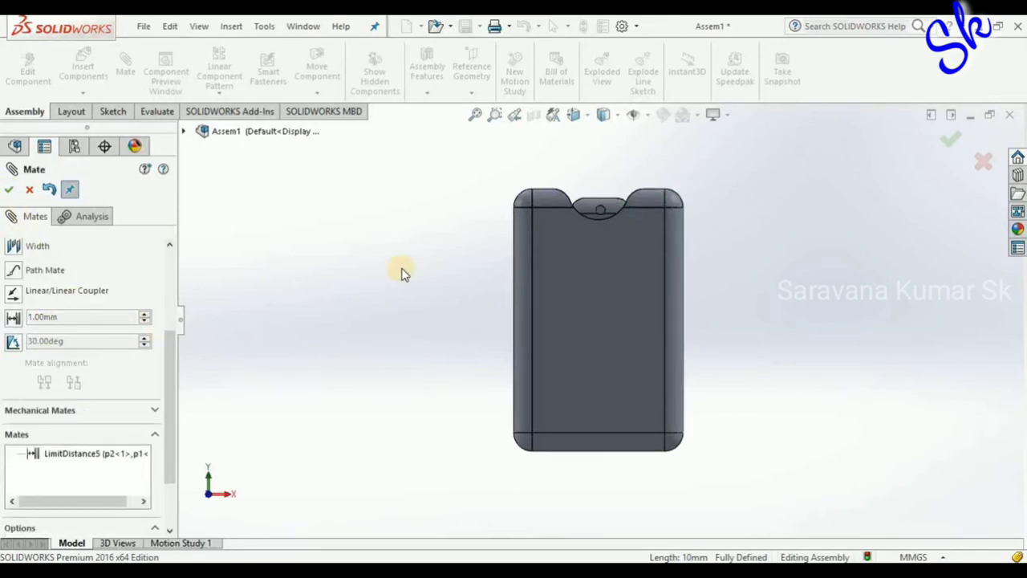
click(11, 190)
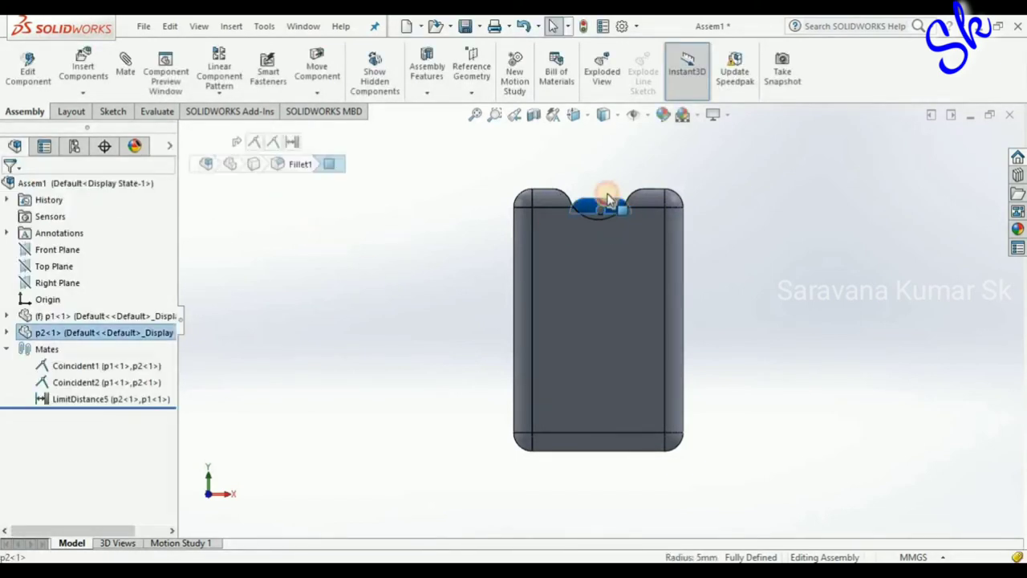
Edit LimitDistance5 so the maximum allowed distance is 1.00 mm.
drag(609, 208, 604, 194)
click(764, 213)
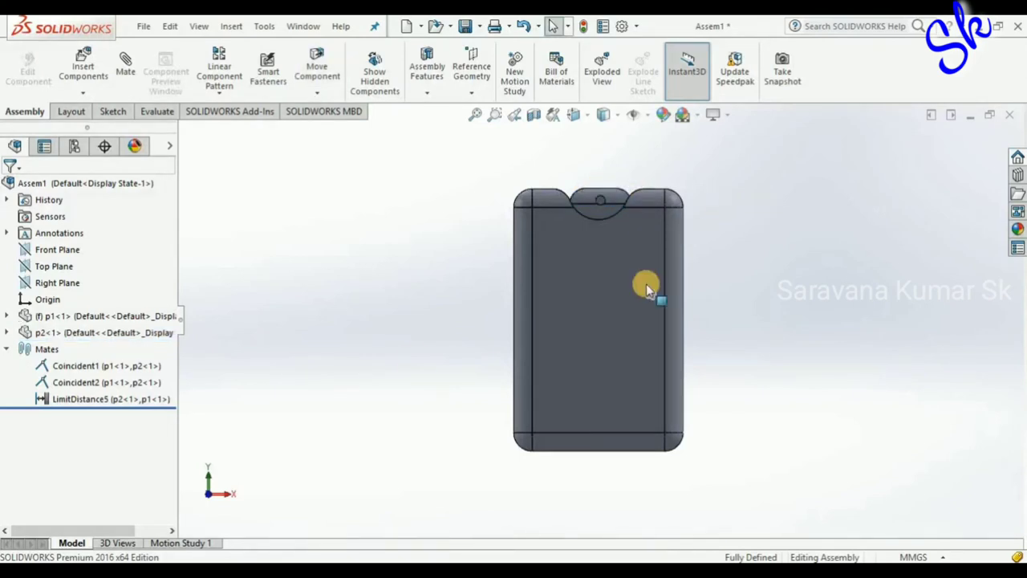
click(81, 399)
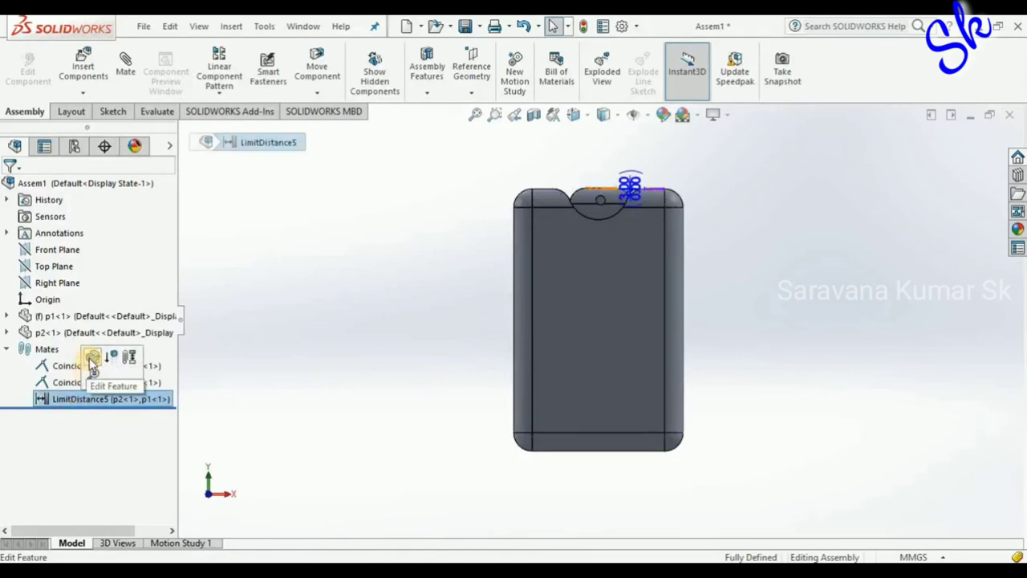
click(92, 359)
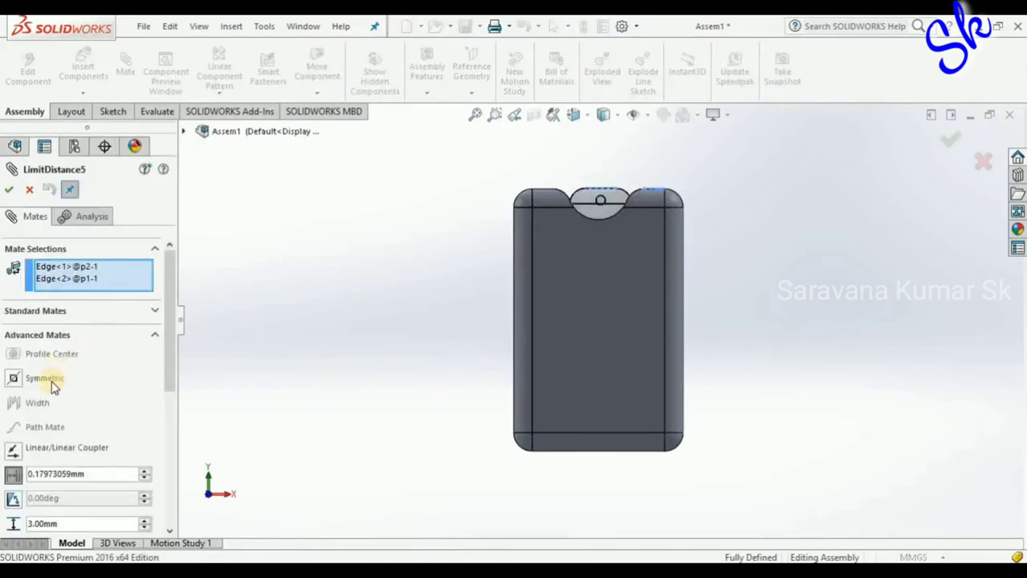
drag(170, 327, 172, 373)
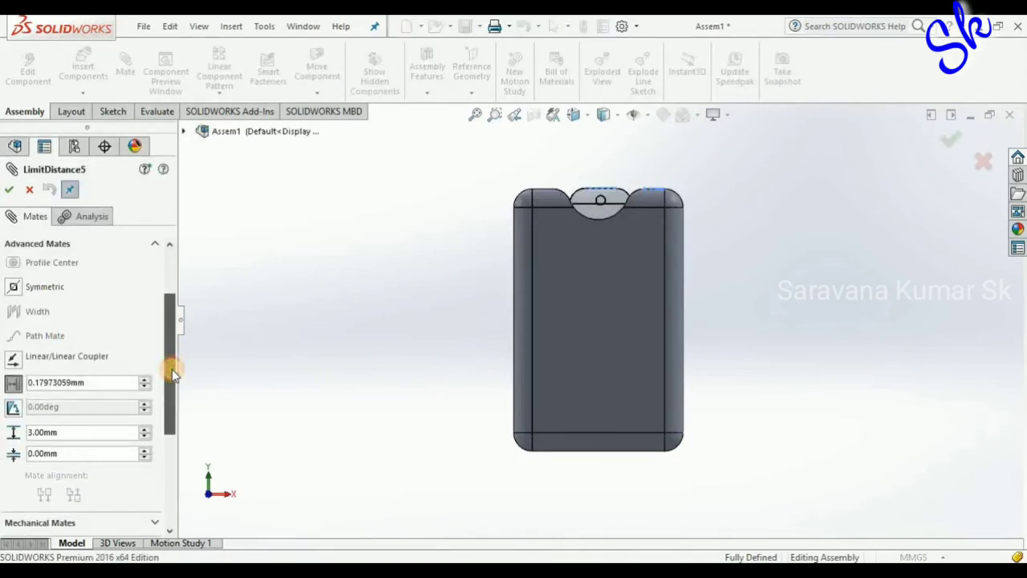
click(31, 431)
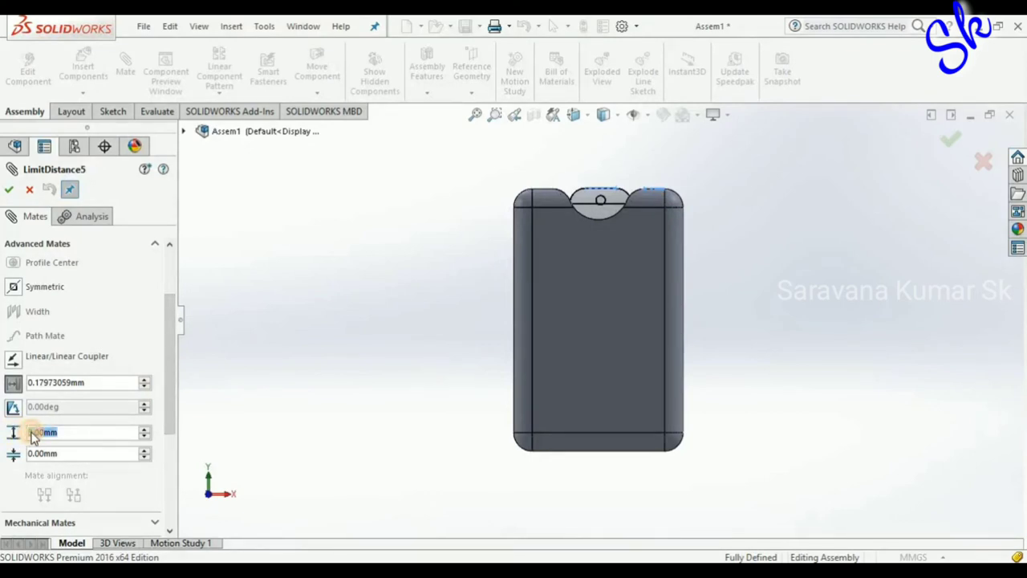
text(1)
key(Return)
click(10, 190)
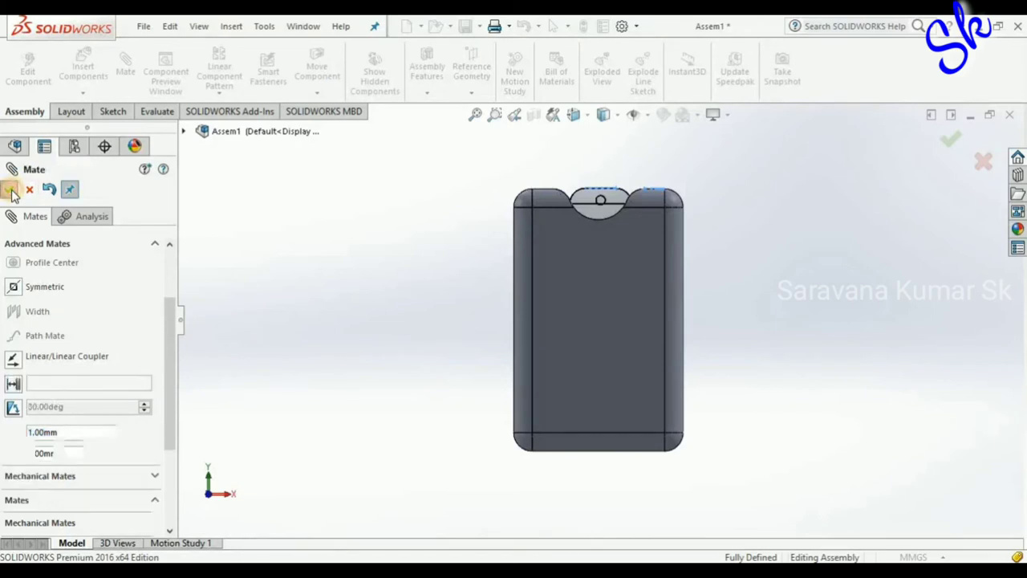
Pick the curved notch face and a second face, then clear those mate selections.
click(619, 210)
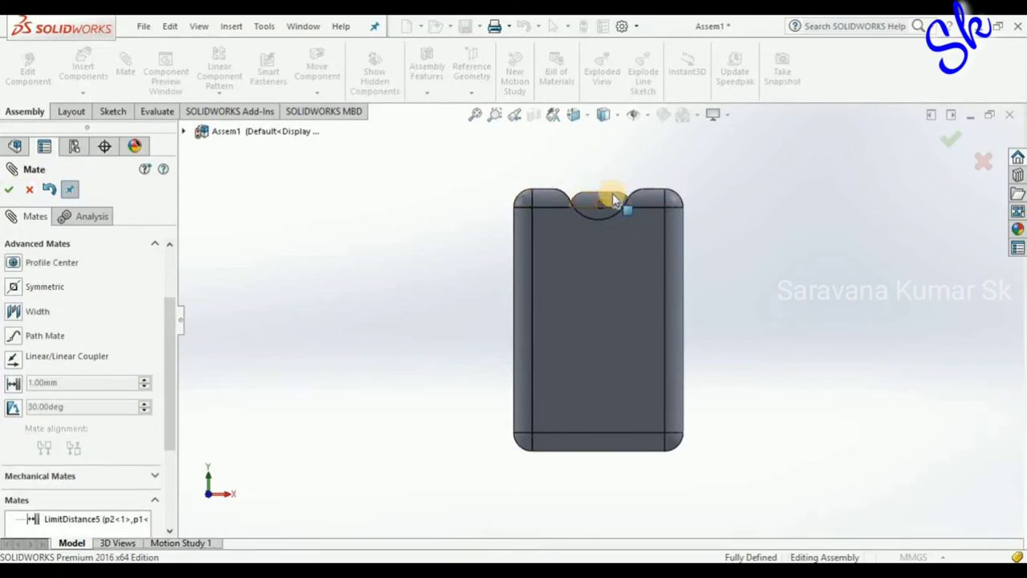
click(612, 201)
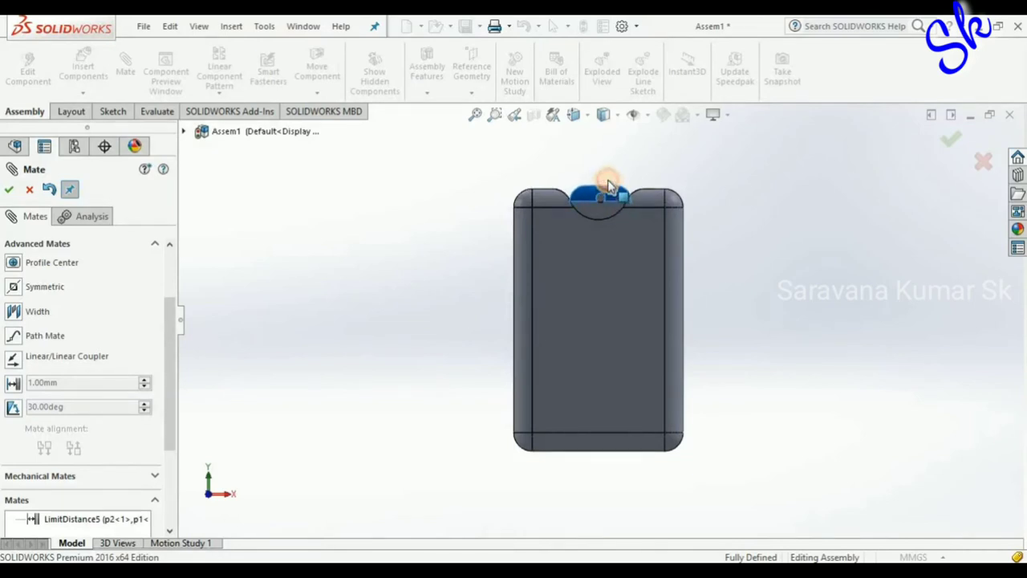
click(775, 184)
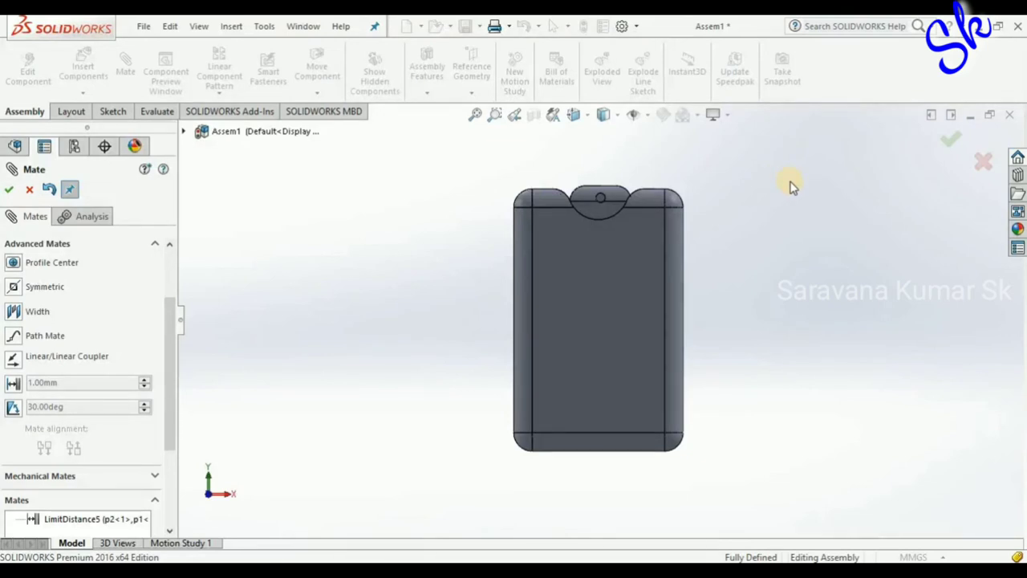
Close the Mate tool, rebuild, and save the assembly as Assem1.
click(963, 141)
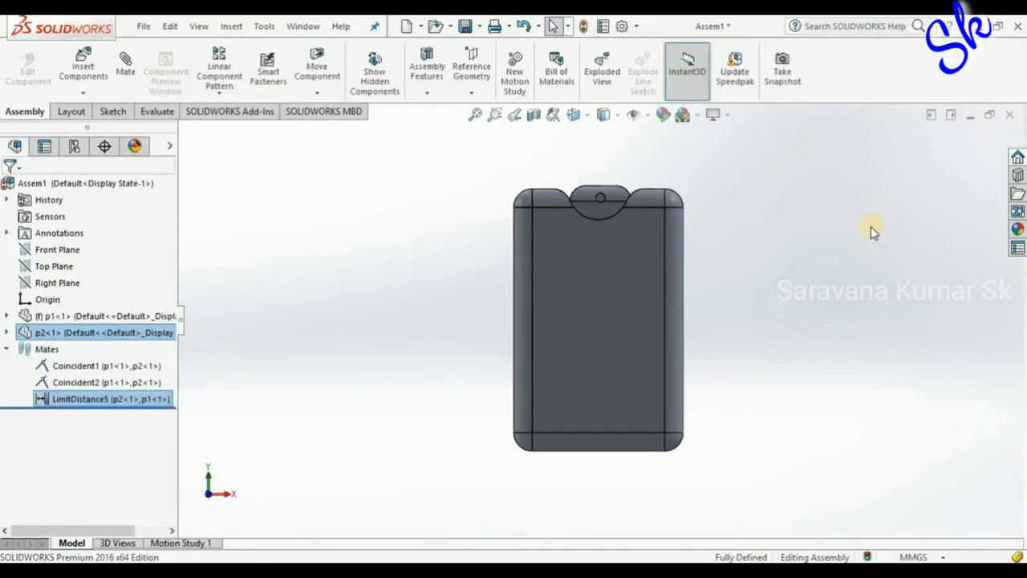
key(ctrl+s)
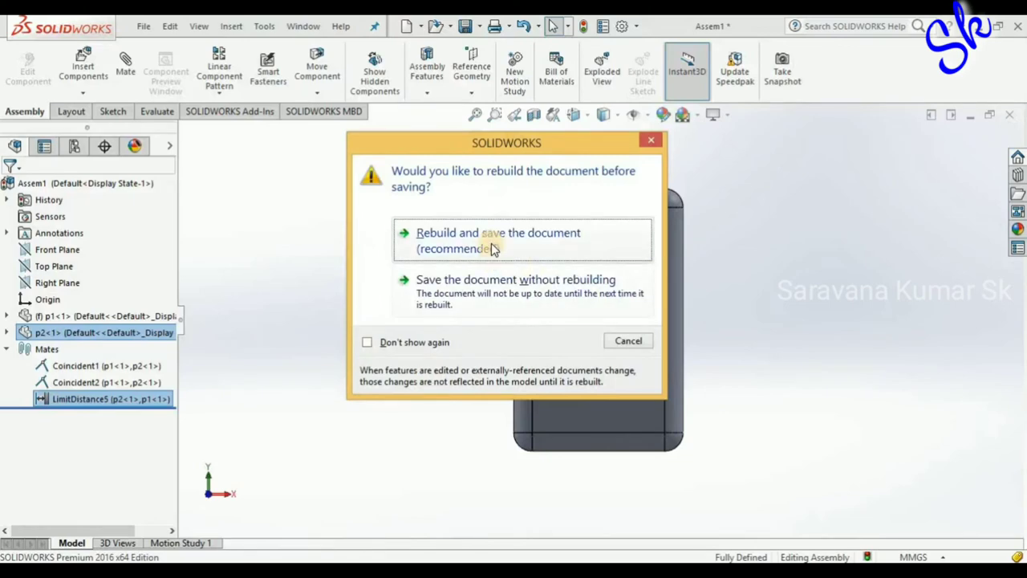
click(494, 250)
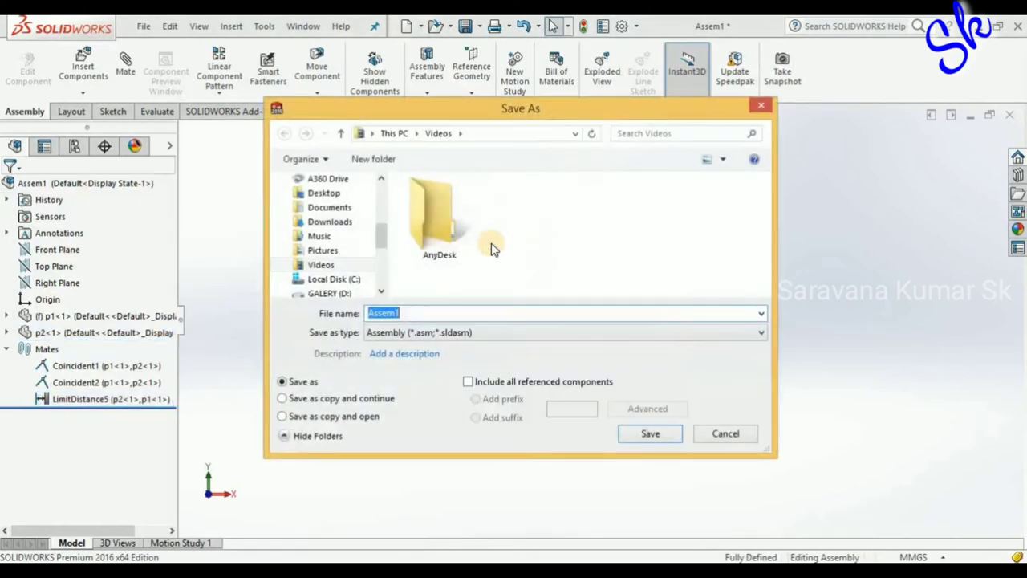
click(659, 436)
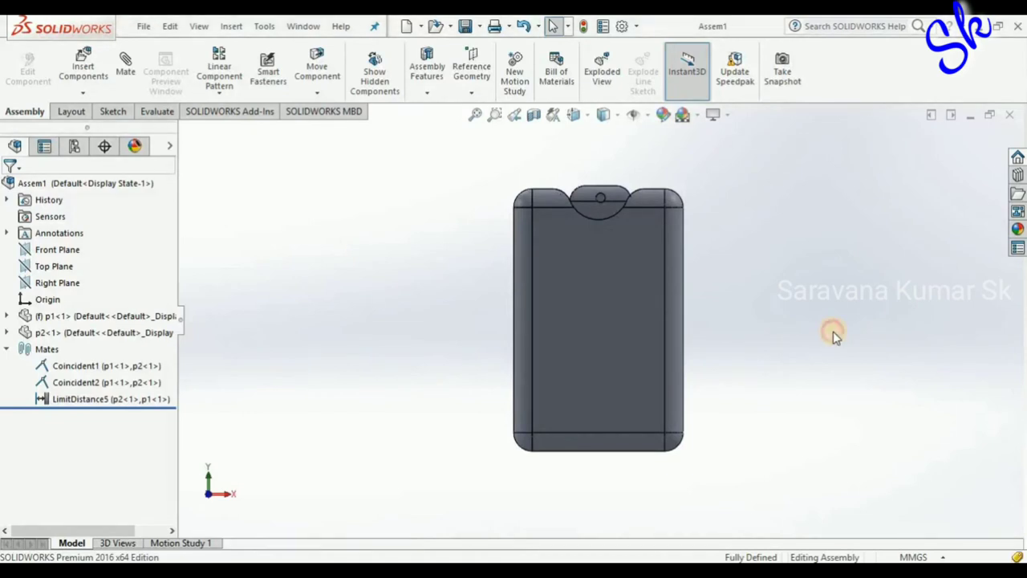
Switch to isometric view and drag cap p2 up and down to test its limited travel.
key(ctrl+7)
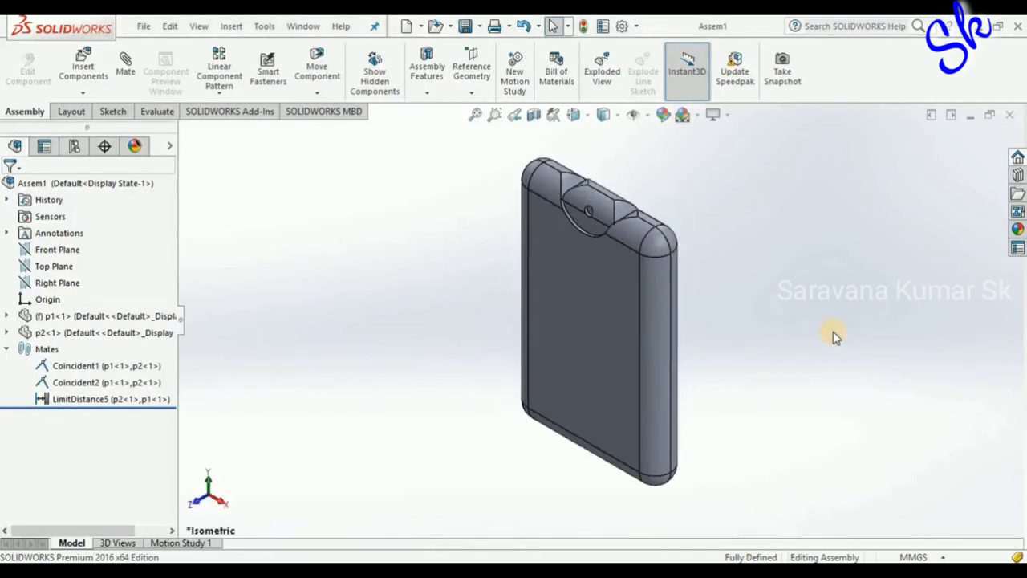
mouse_move(608, 215)
mouse_down()
mouse_move(602, 232)
mouse_move(608, 189)
mouse_move(600, 207)
mouse_up()
click(715, 184)
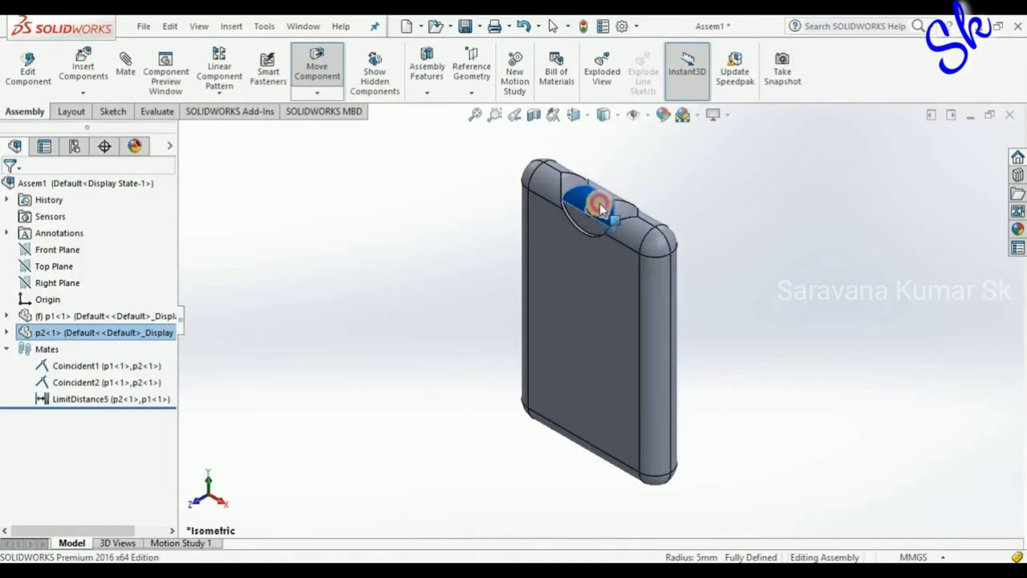
drag(601, 207, 608, 192)
click(834, 269)
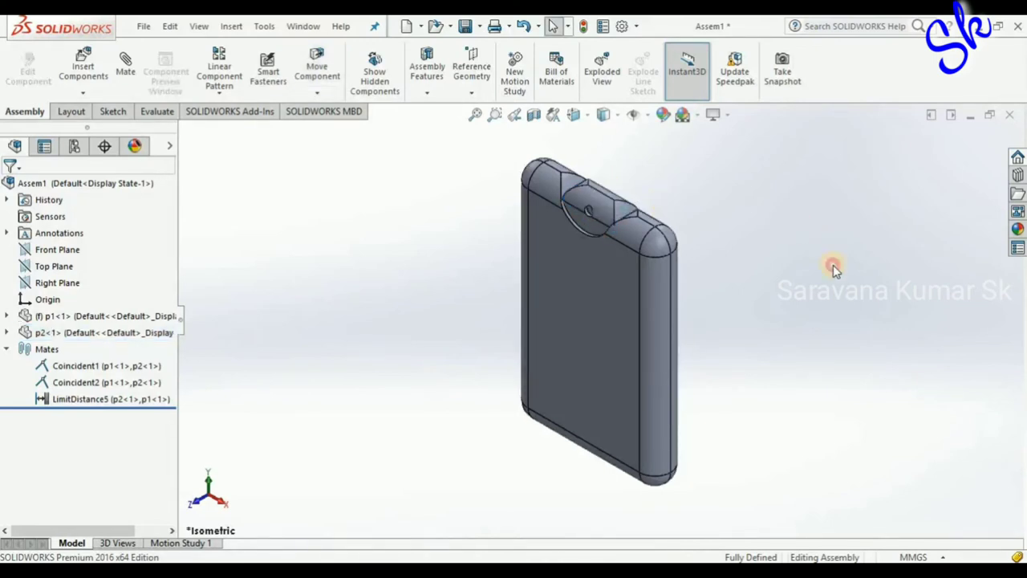
Apply white Soft Touch plastic to the whole plate part p1.
click(1018, 229)
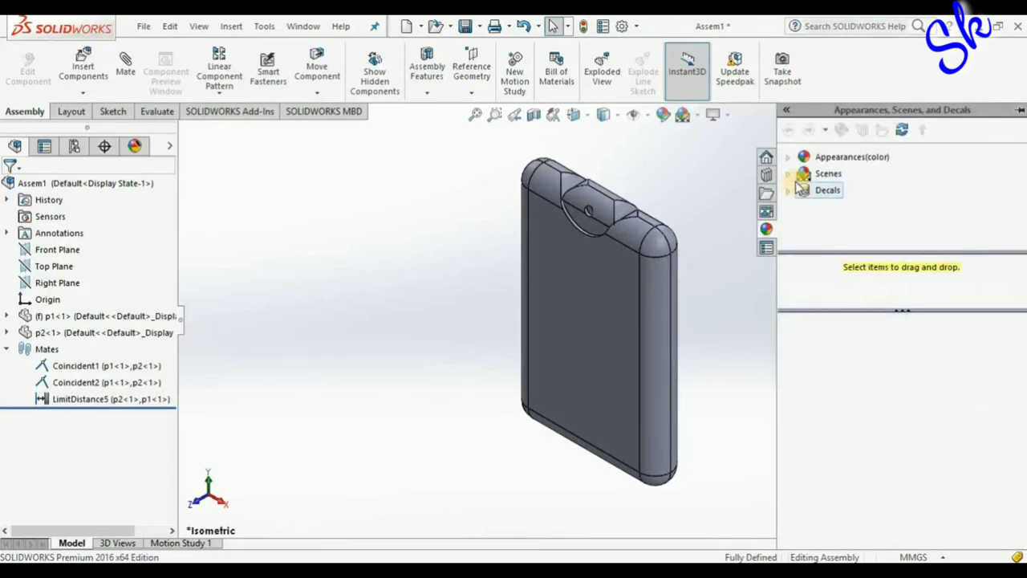
click(794, 160)
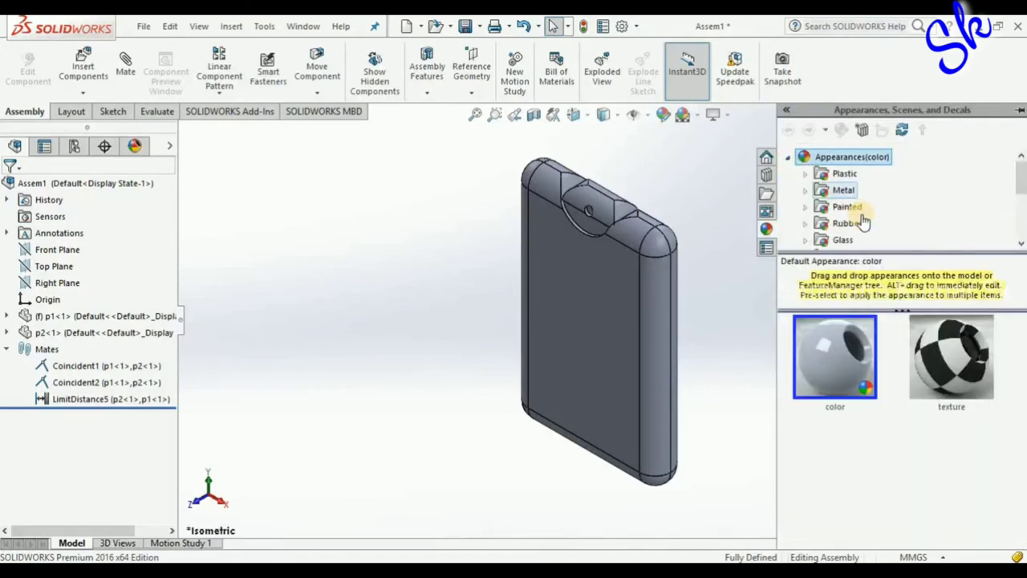
click(808, 174)
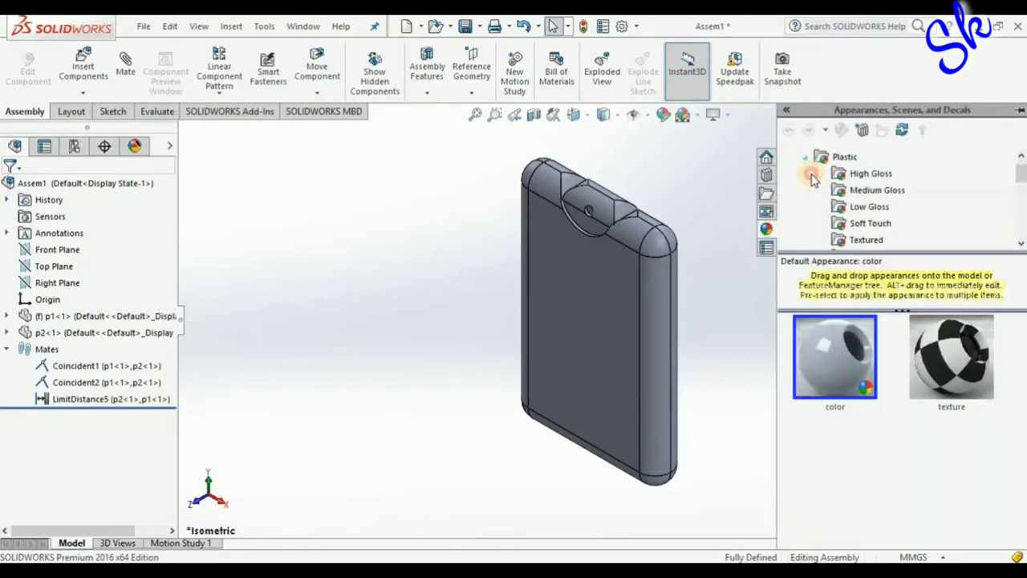
click(863, 174)
click(854, 207)
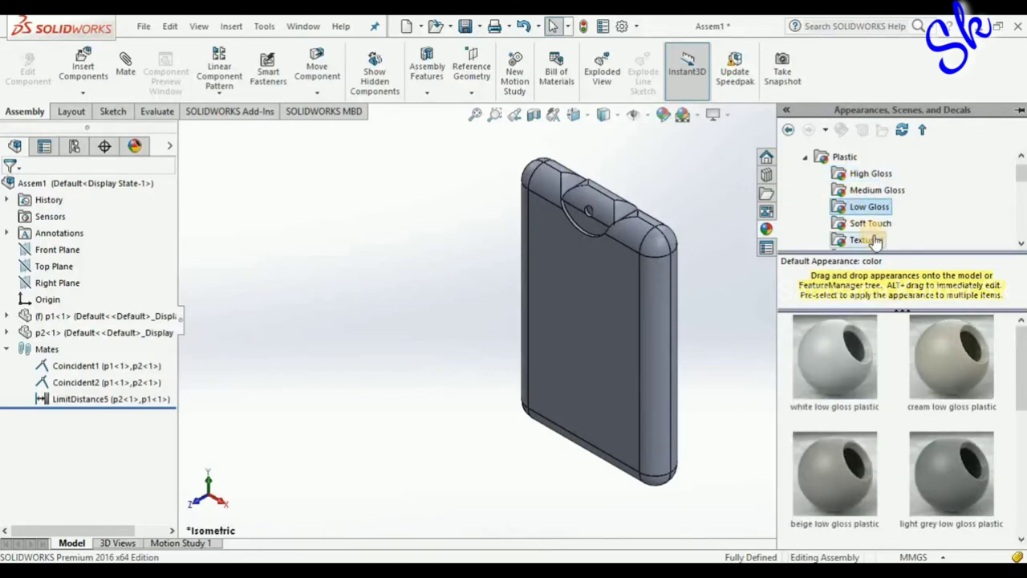
click(872, 224)
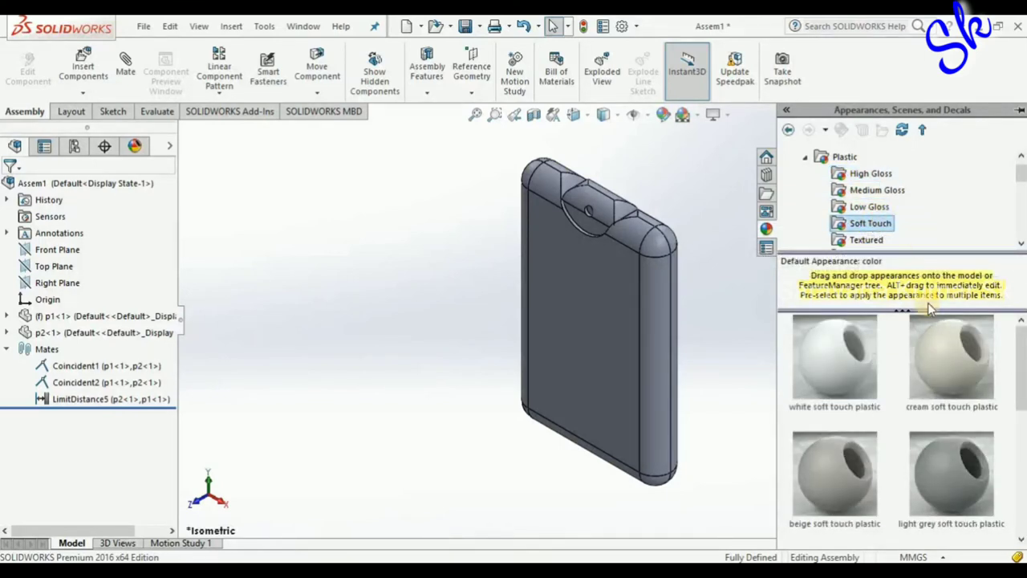
drag(832, 364, 630, 345)
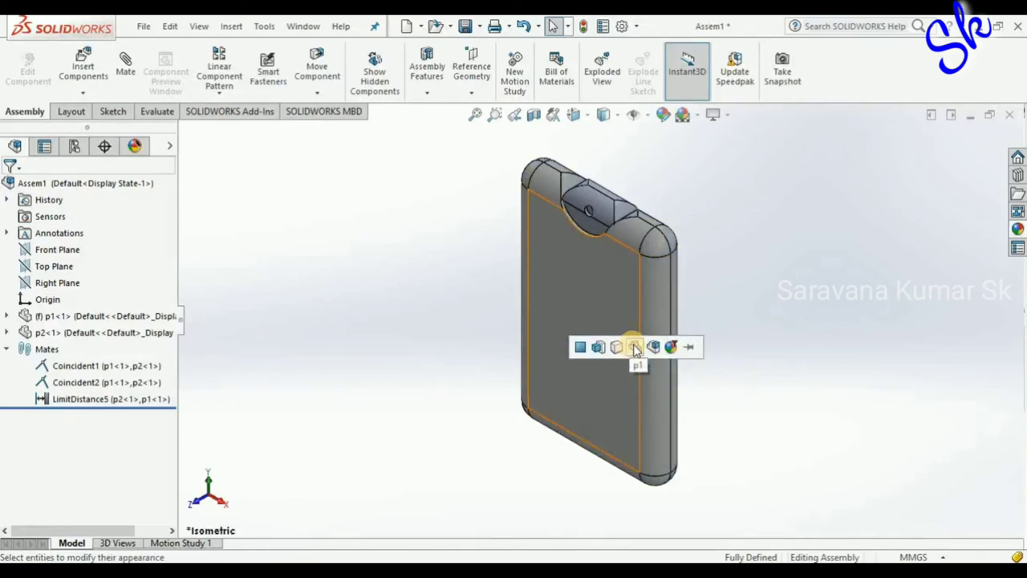
click(635, 347)
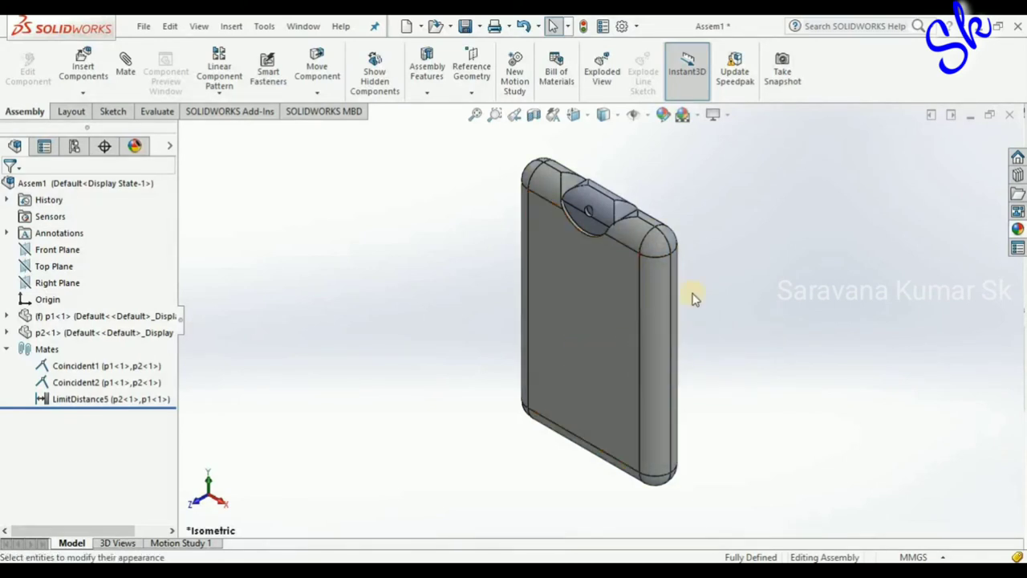
Apply white Satin Finish plastic to the whole cap part p2.
click(1016, 229)
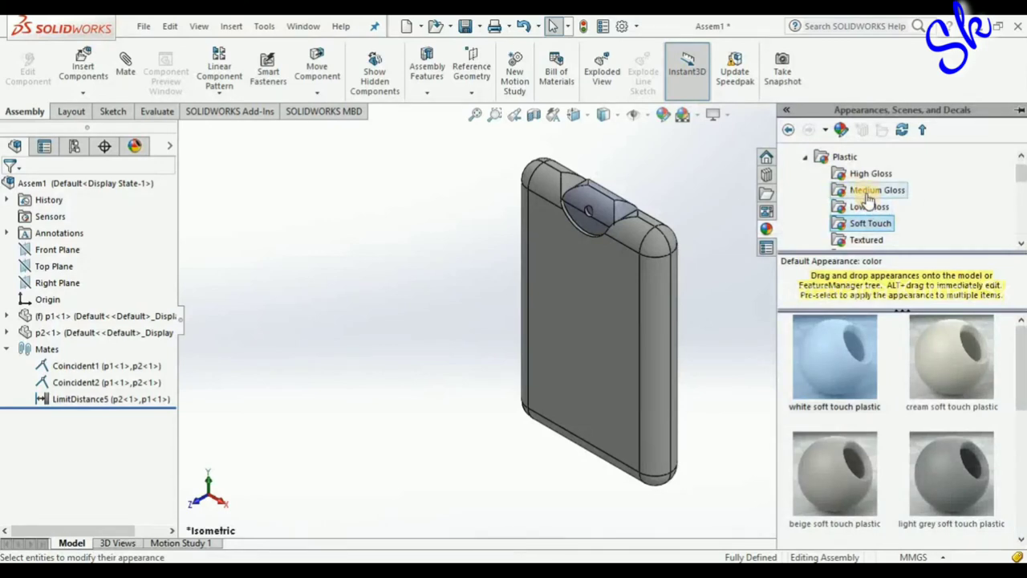
click(867, 241)
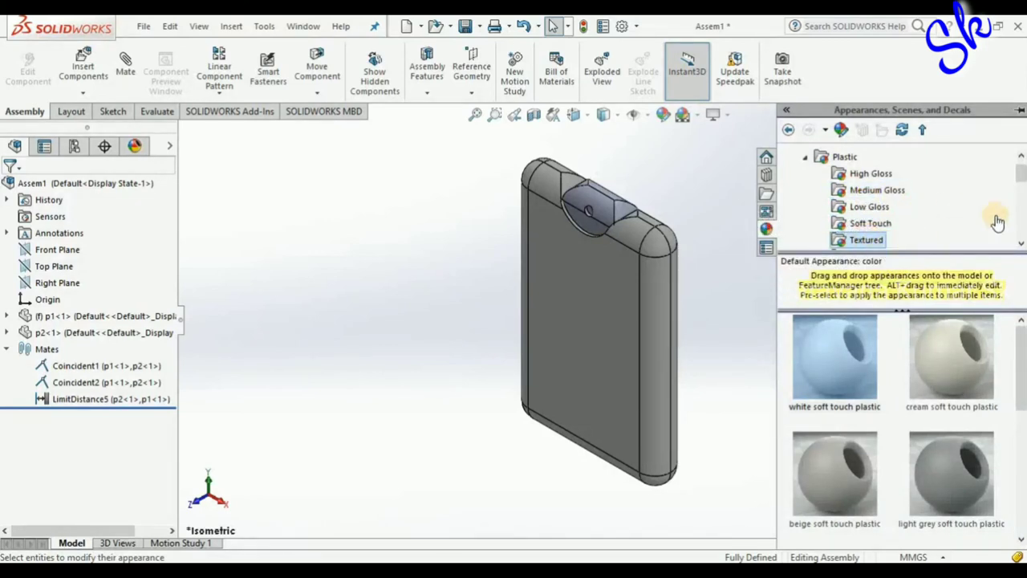
drag(1022, 183, 1022, 192)
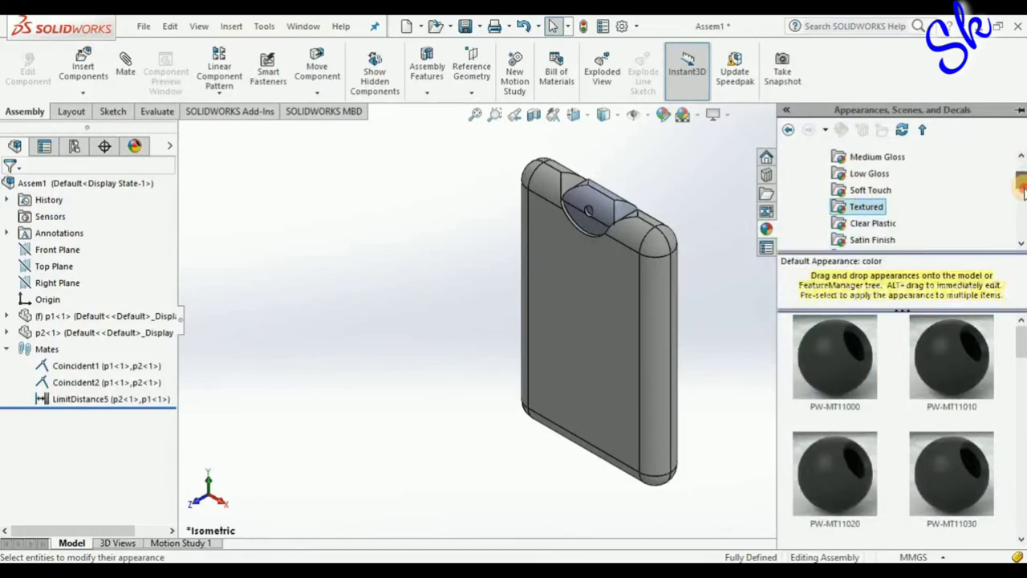
click(879, 210)
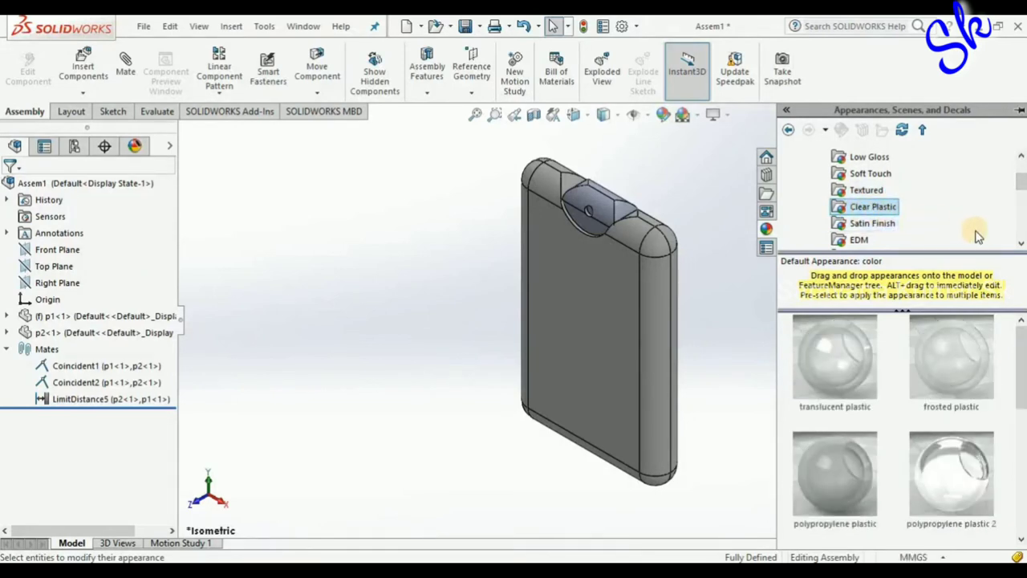
mouse_move(1023, 201)
mouse_down()
mouse_move(1022, 210)
mouse_move(1021, 186)
mouse_up()
click(858, 173)
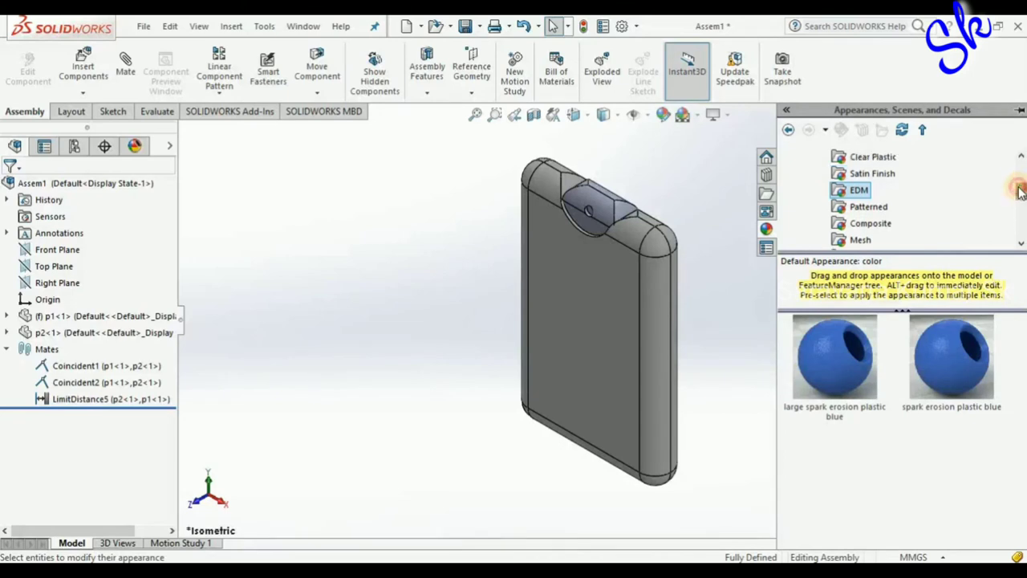
click(847, 194)
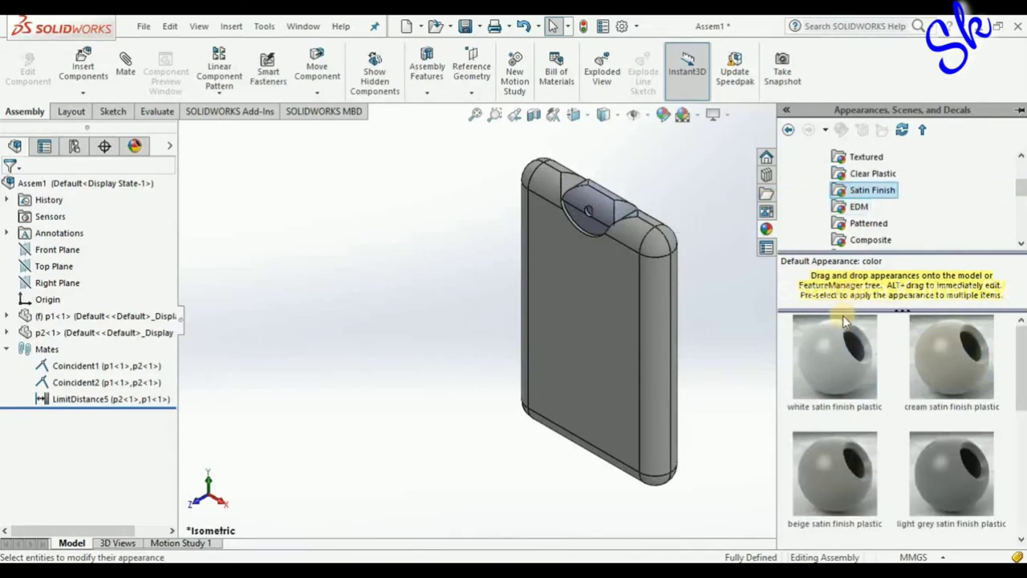
drag(834, 353, 604, 206)
click(605, 206)
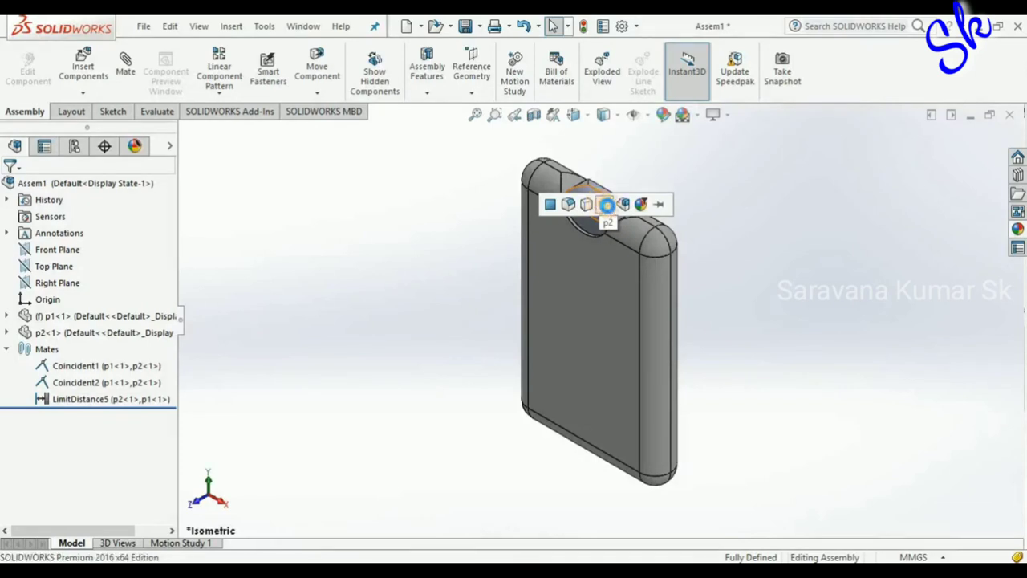
click(1018, 228)
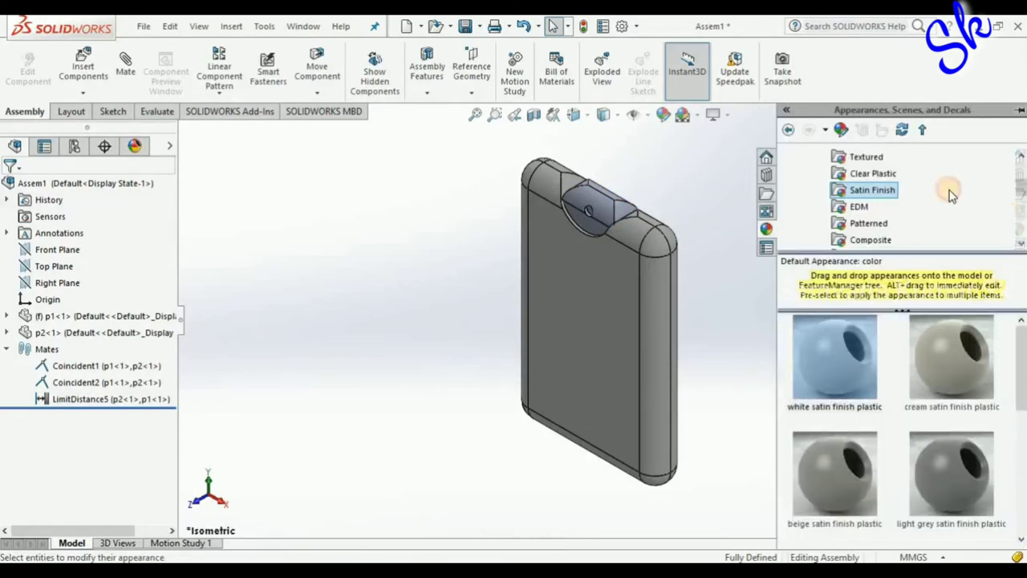
scroll(932, 200, up, 2)
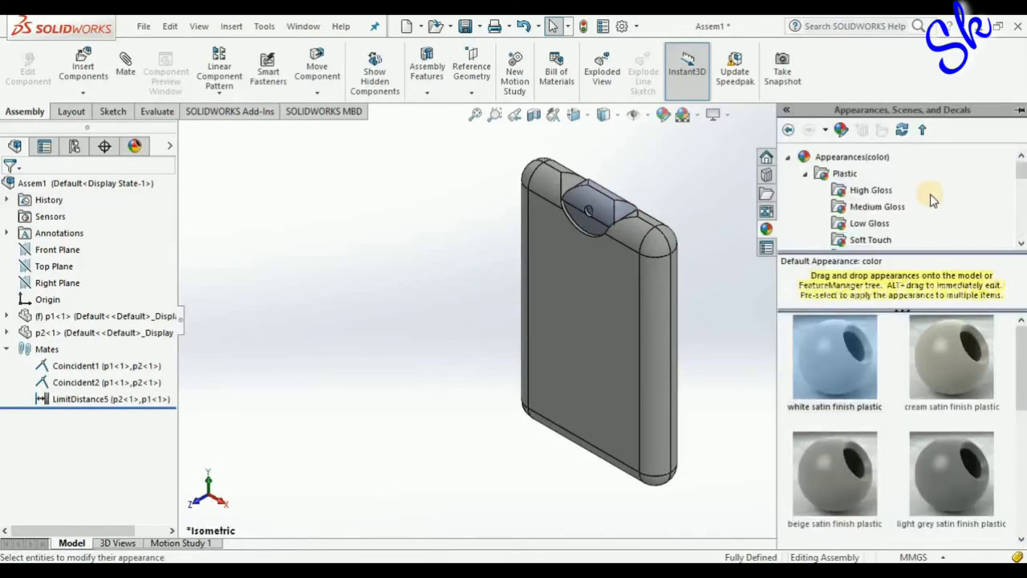
Compare the Basic, Studio, Presentation, Landscape 1, Urban 1 and Urban 5 scenes.
click(787, 157)
click(790, 173)
click(824, 189)
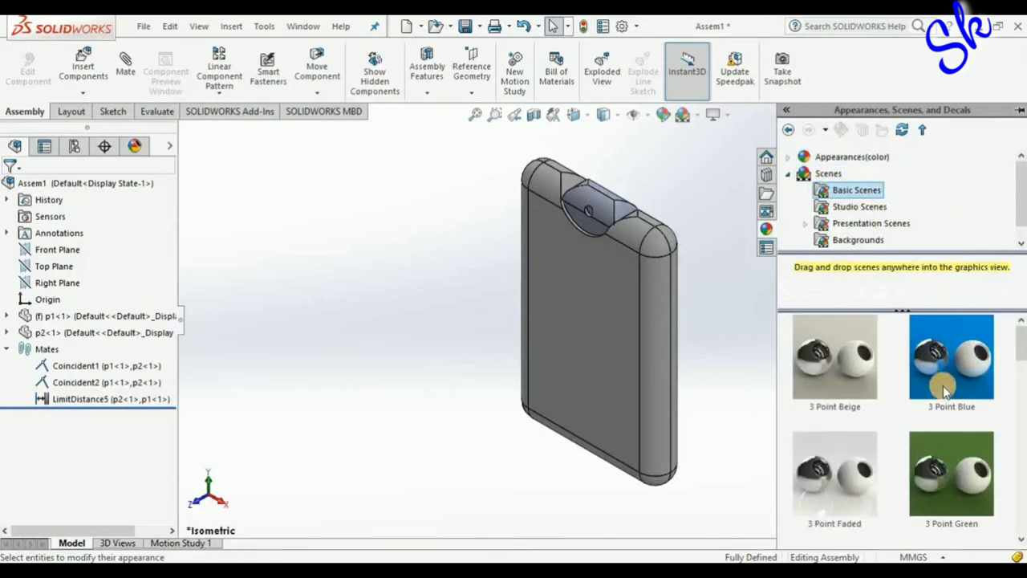
click(844, 207)
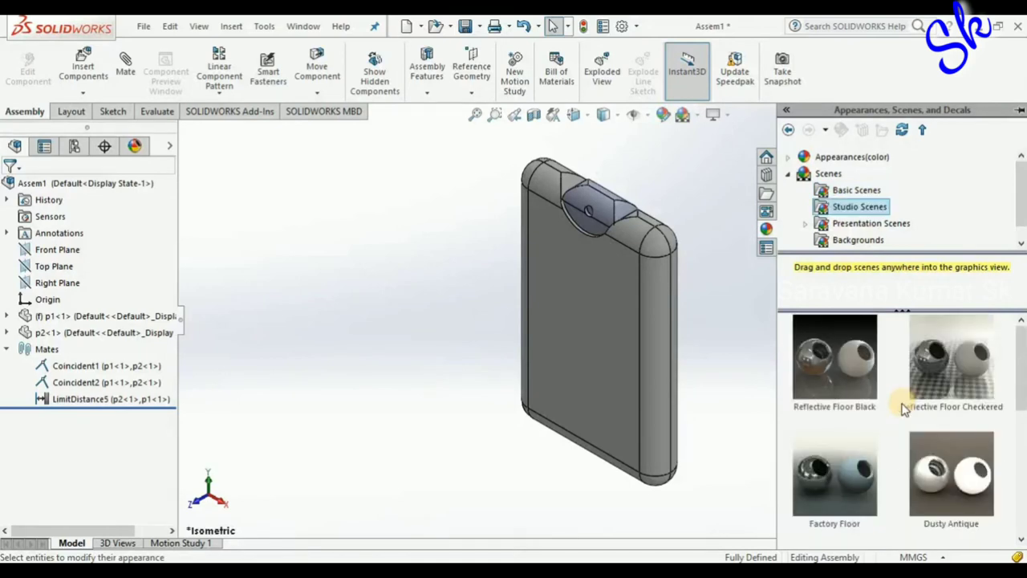
click(869, 225)
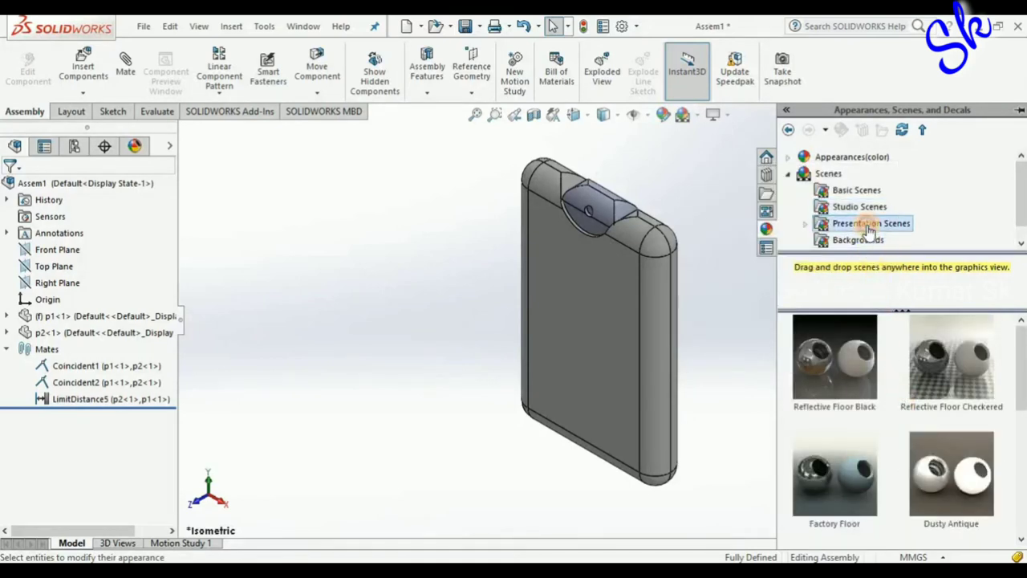
click(808, 225)
click(872, 171)
scroll(887, 225, down, 2)
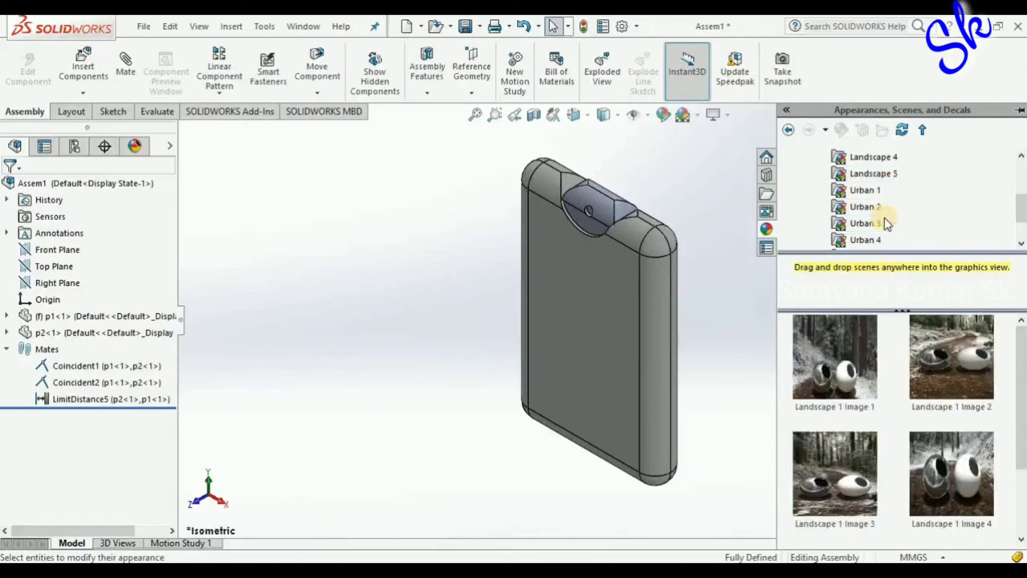
click(865, 193)
scroll(910, 206, down, 1)
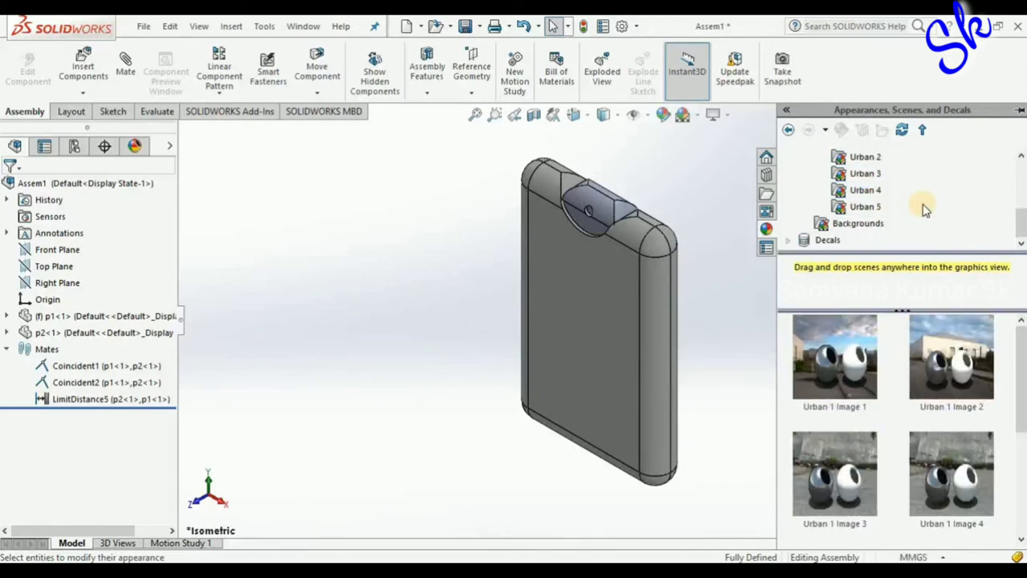
click(859, 223)
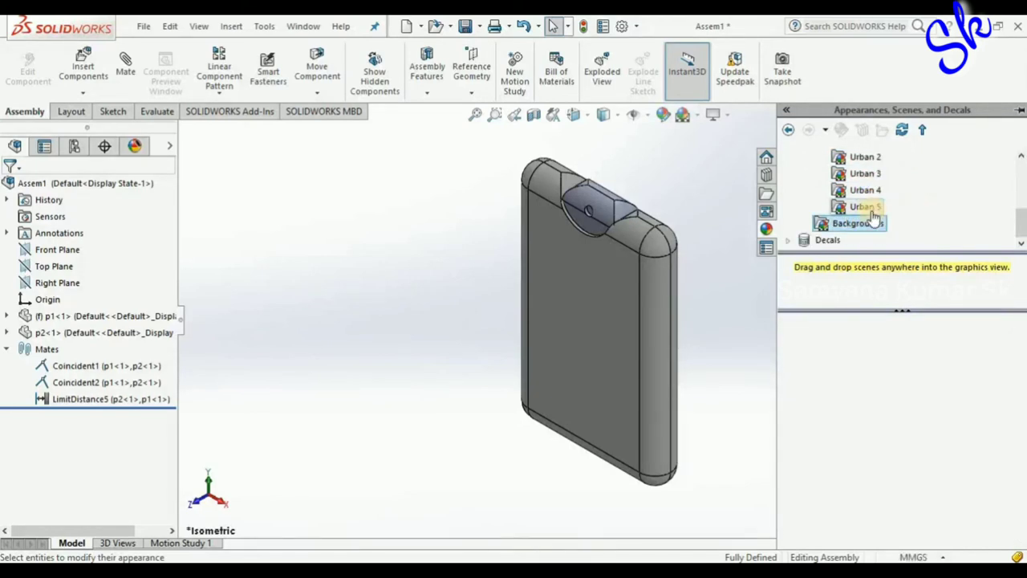
click(875, 211)
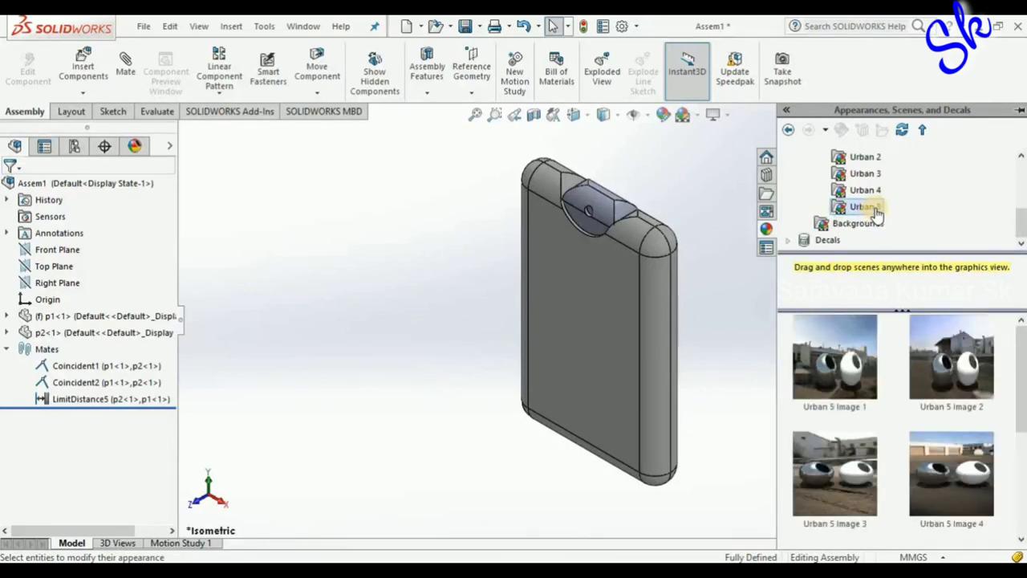
click(859, 223)
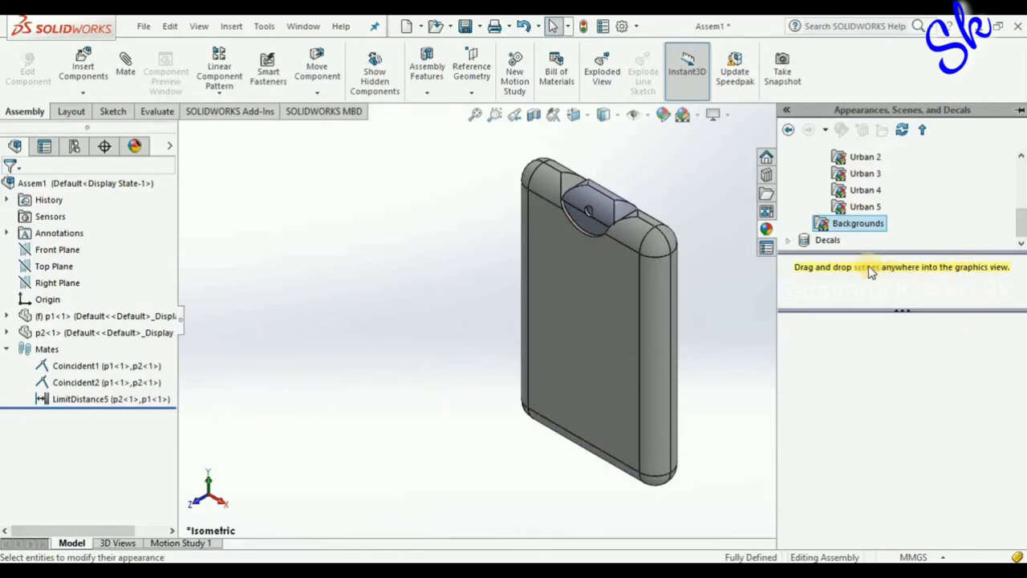
Apply the 3 Point Blue basic scene to the assembly.
right_click(909, 343)
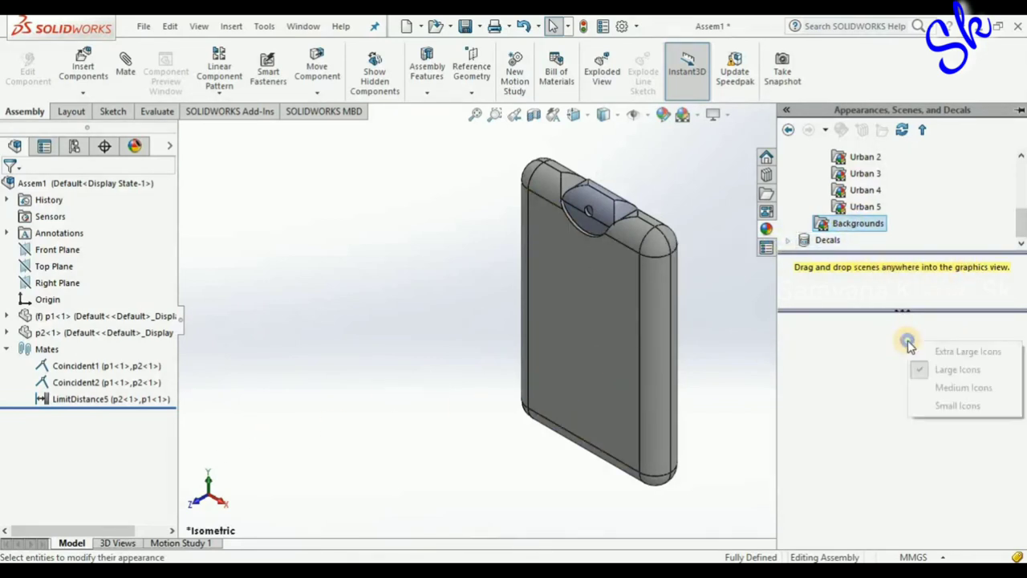
click(855, 195)
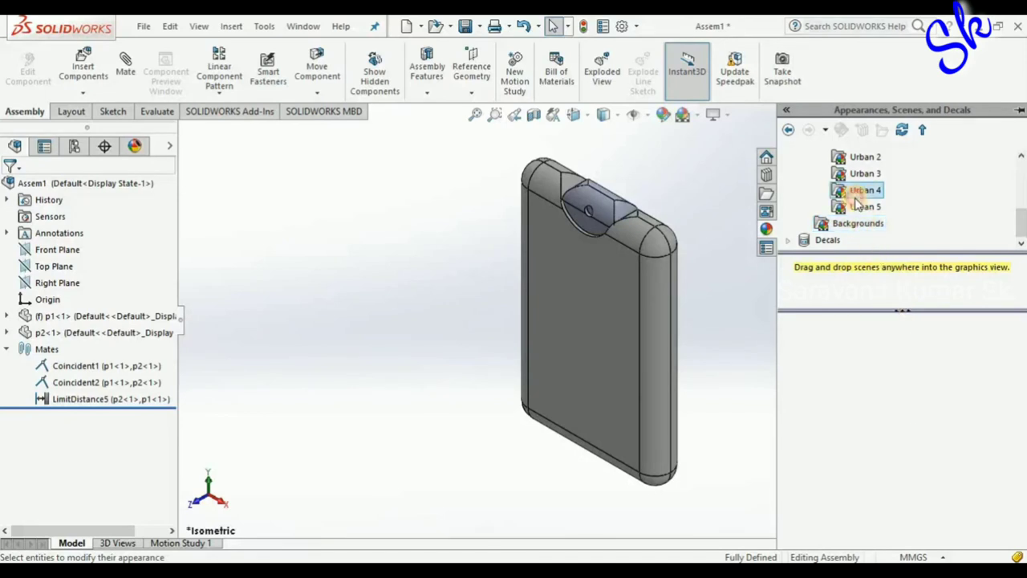
scroll(857, 203, up, 2)
scroll(857, 201, up, 3)
click(855, 174)
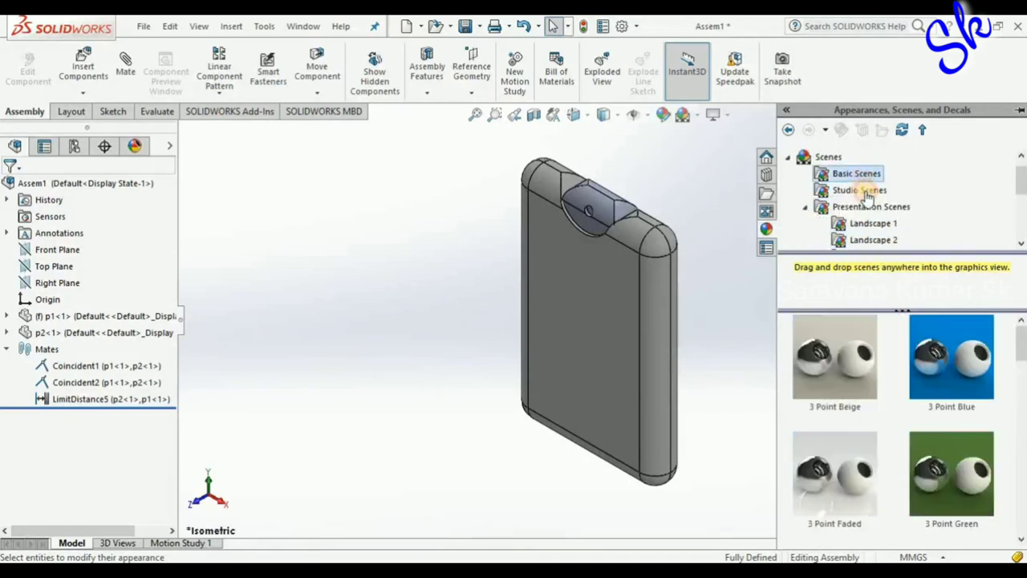
click(954, 337)
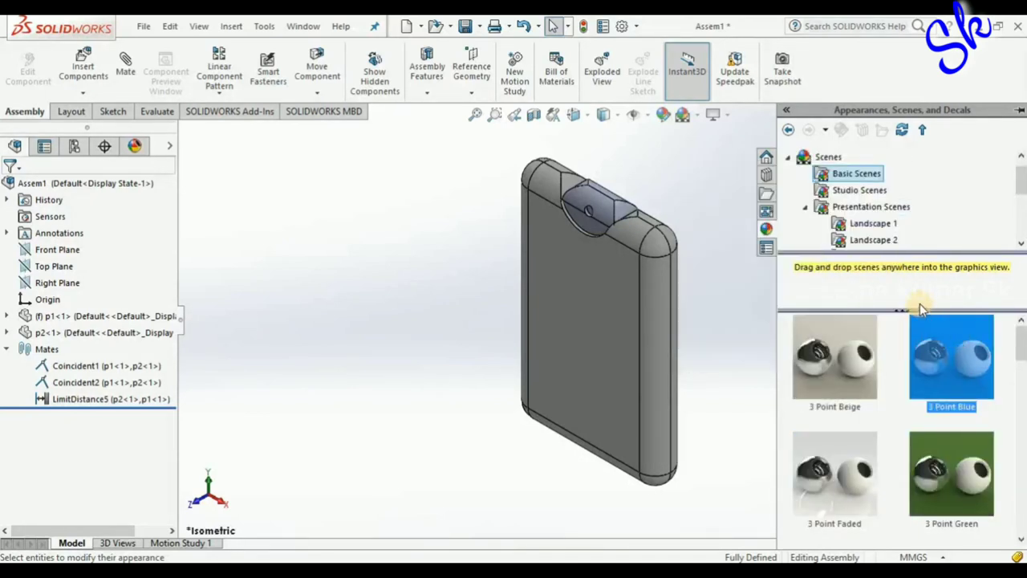
drag(939, 354, 725, 325)
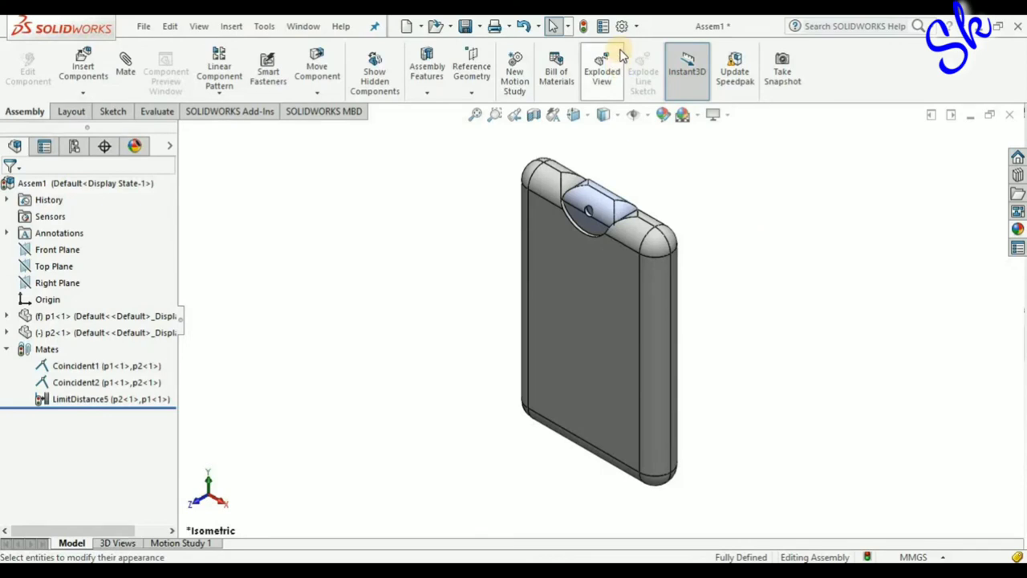
Activate the PhotoView 360 add-in from the SOLIDWORKS Add-Ins tools.
click(270, 117)
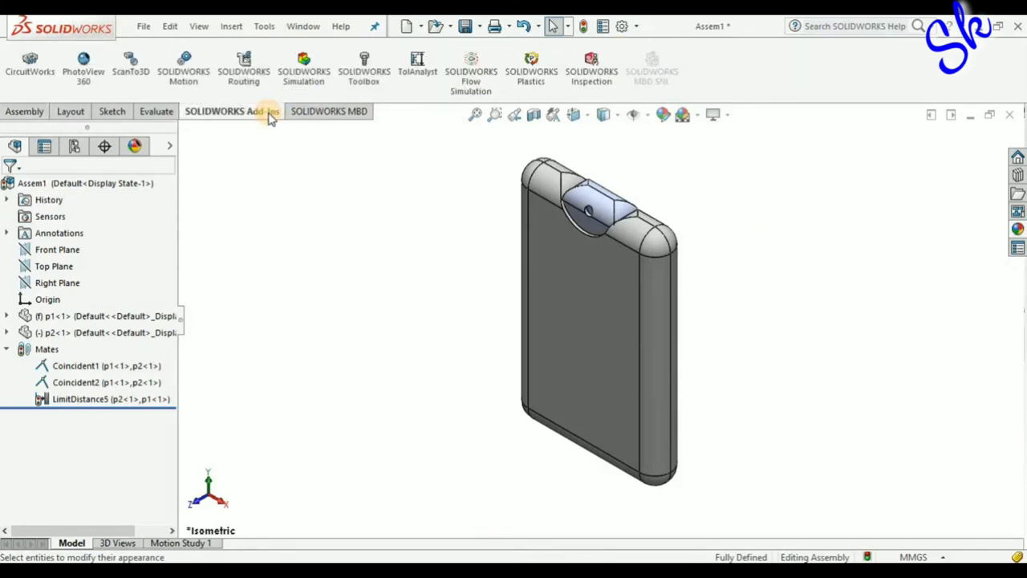
click(84, 71)
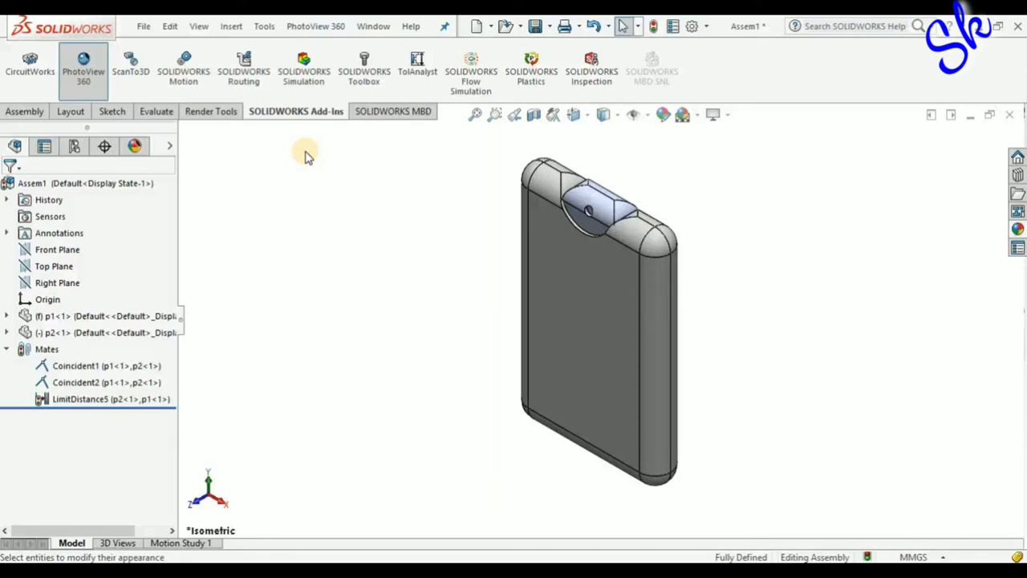
Close the p1 and p2 part documents, saving changes to each, leaving Assem1 open.
click(968, 114)
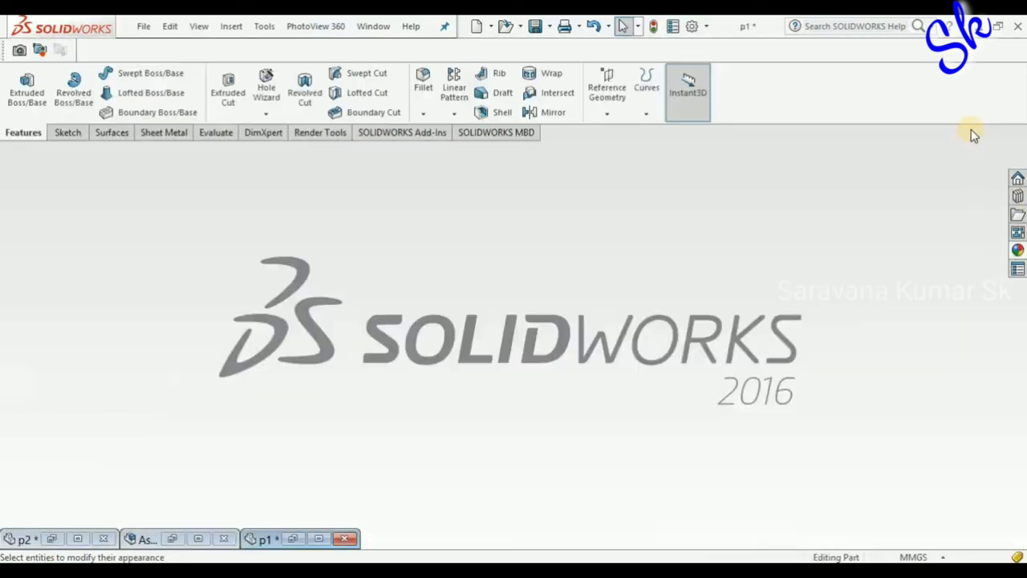
click(318, 538)
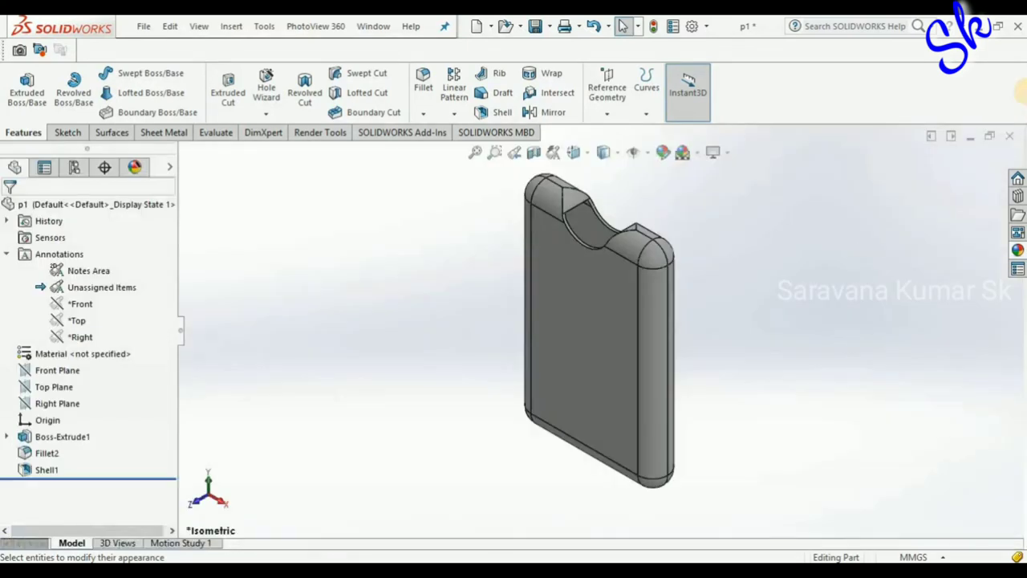
click(1009, 136)
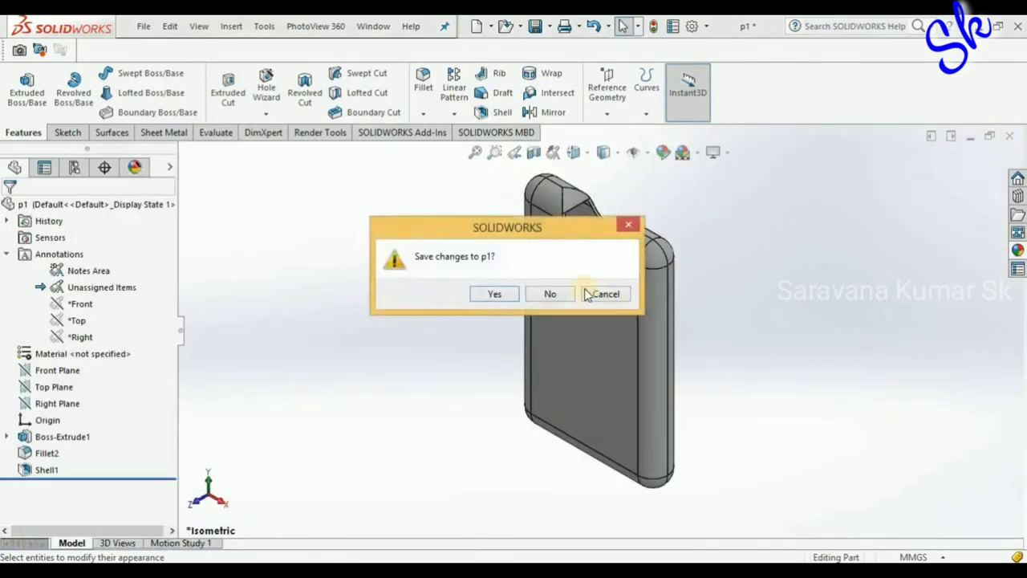
click(488, 294)
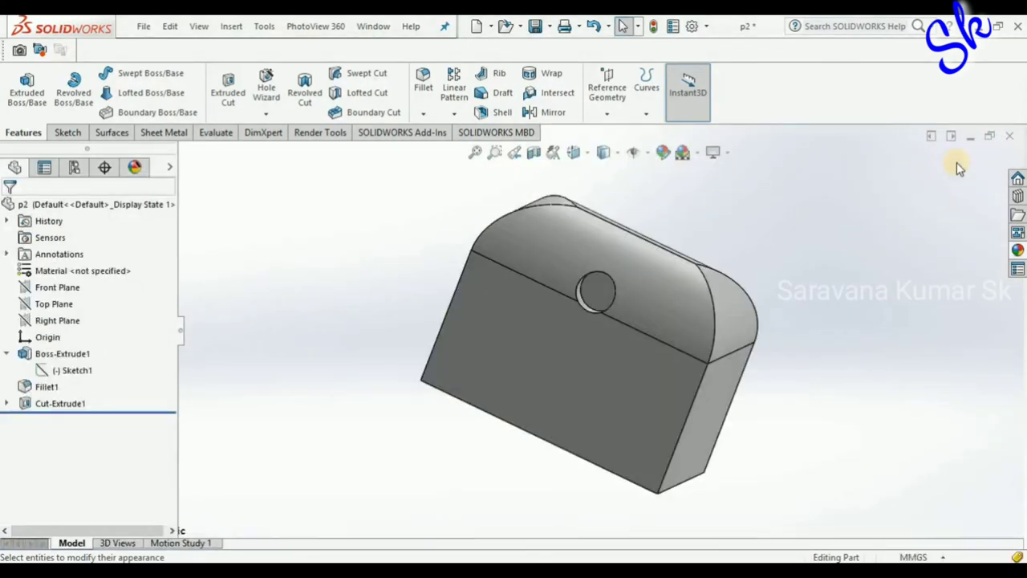
click(1011, 138)
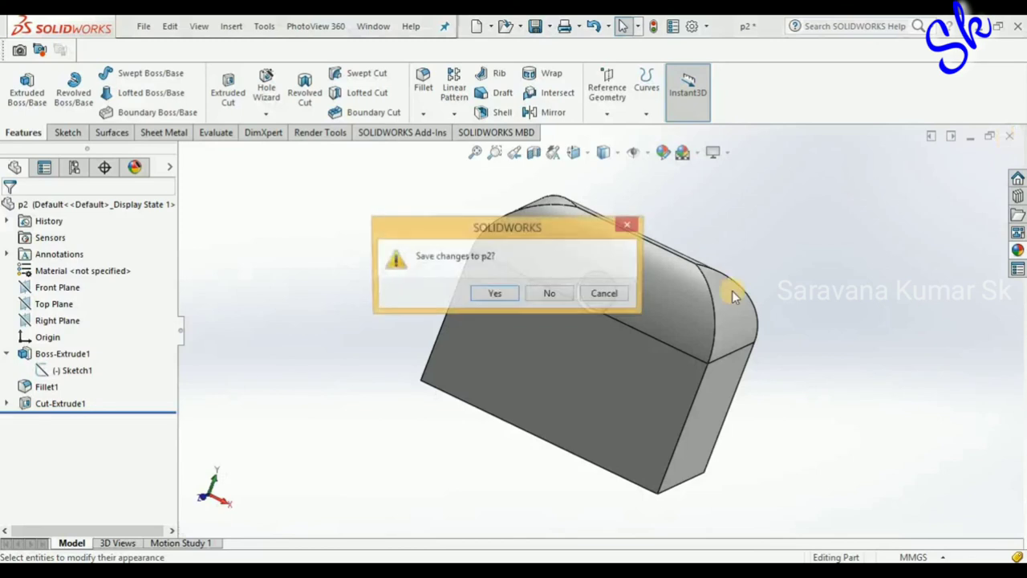
click(490, 295)
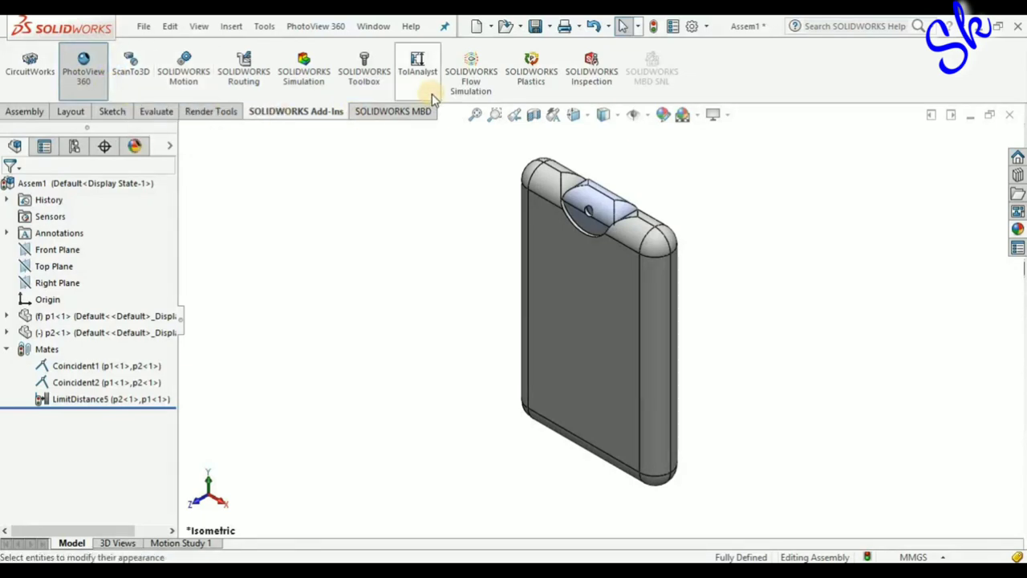
Launch a PhotoView 360 Final Render of Assem1, continuing without a camera or perspective.
click(202, 113)
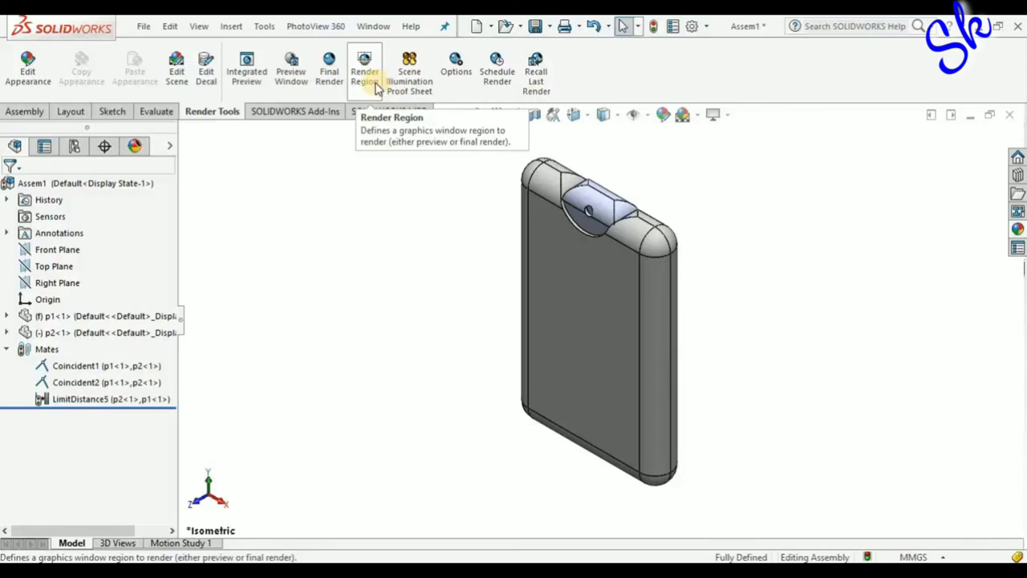
click(329, 81)
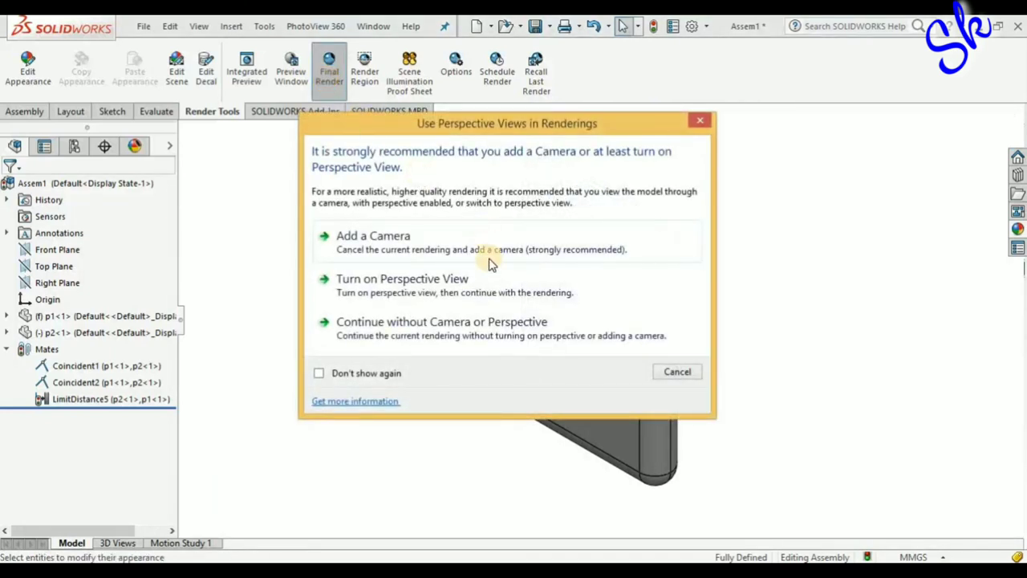
click(486, 331)
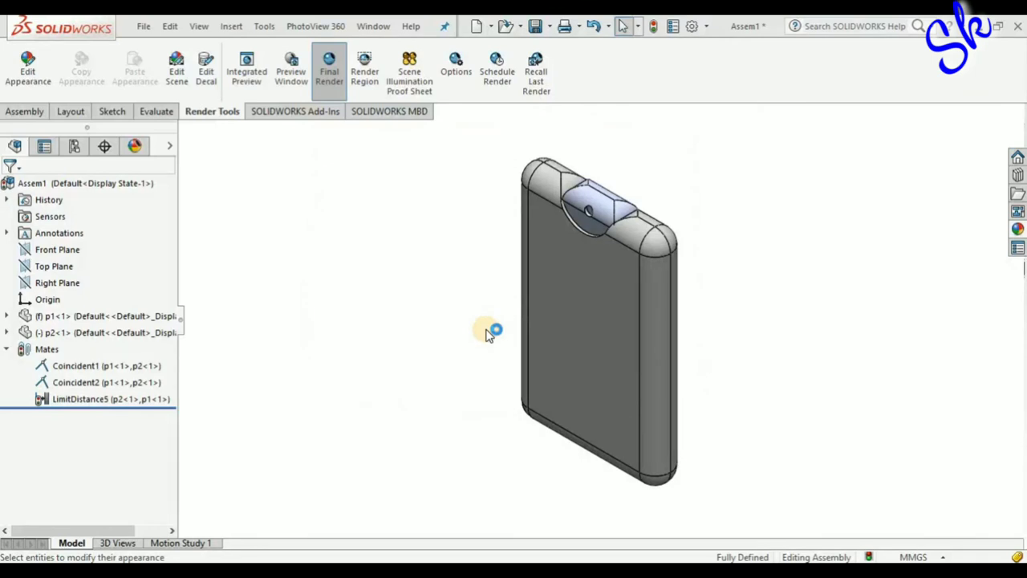